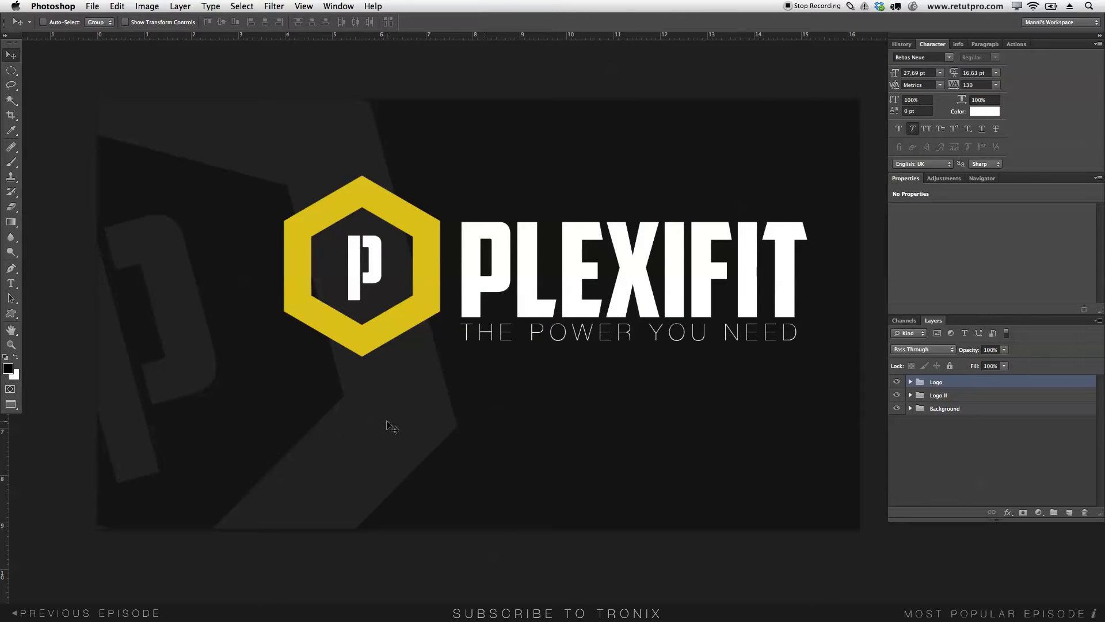
- Create a new document named Plexifit at 1920 × 1080 px and 300 ppi
{"action": "key", "text": "f"}
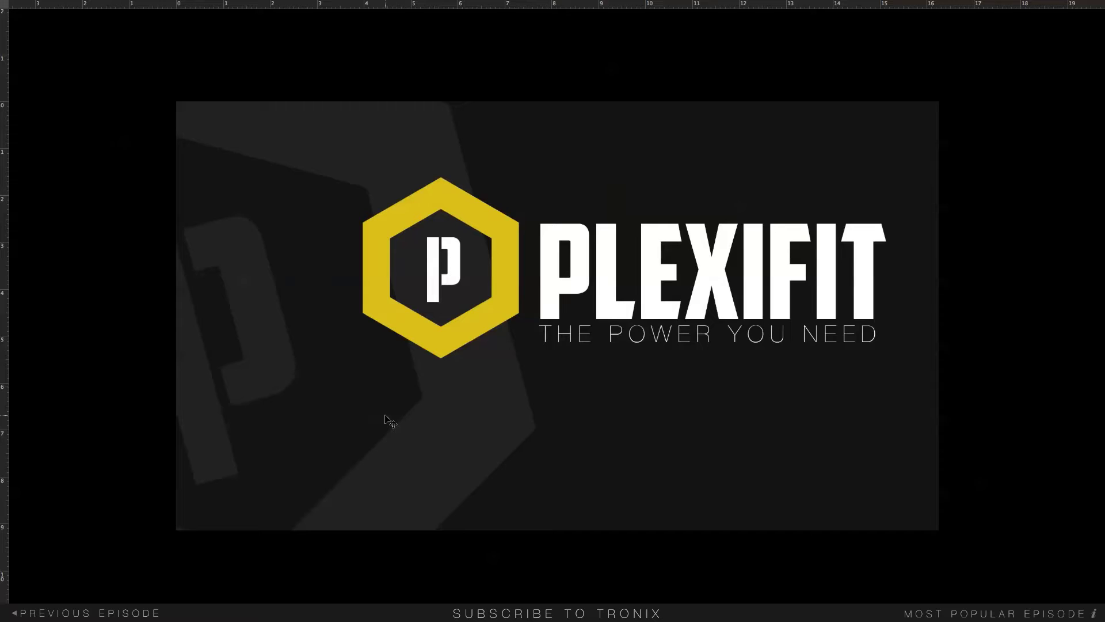
{"action": "key", "text": "f"}
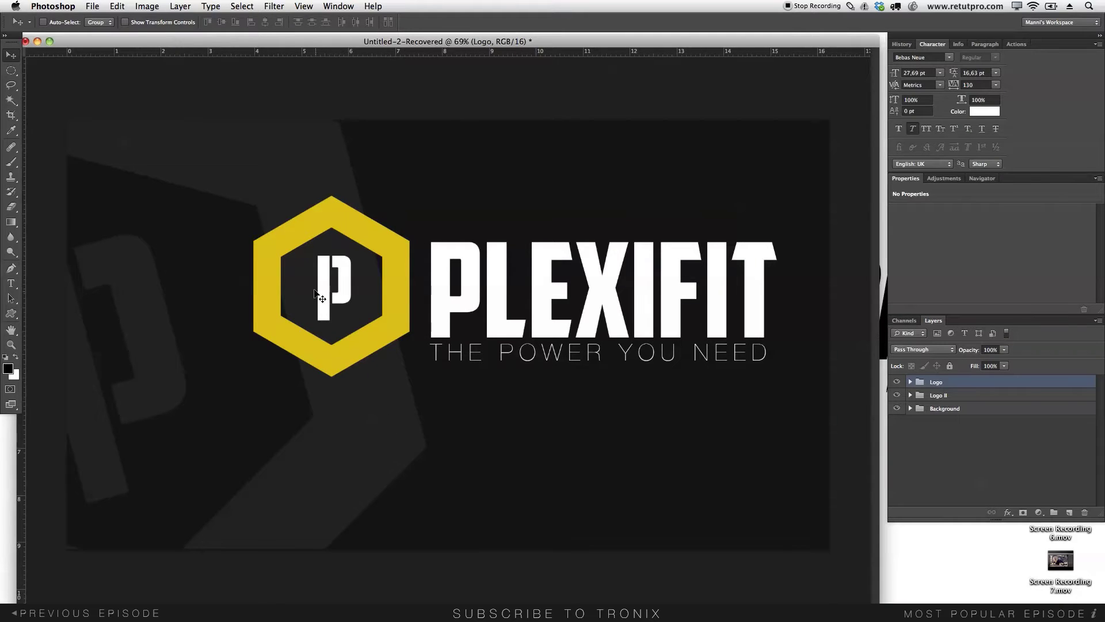
{"action": "left_click", "coordinate": [92, 6]}
{"action": "left_click", "coordinate": [101, 25]}
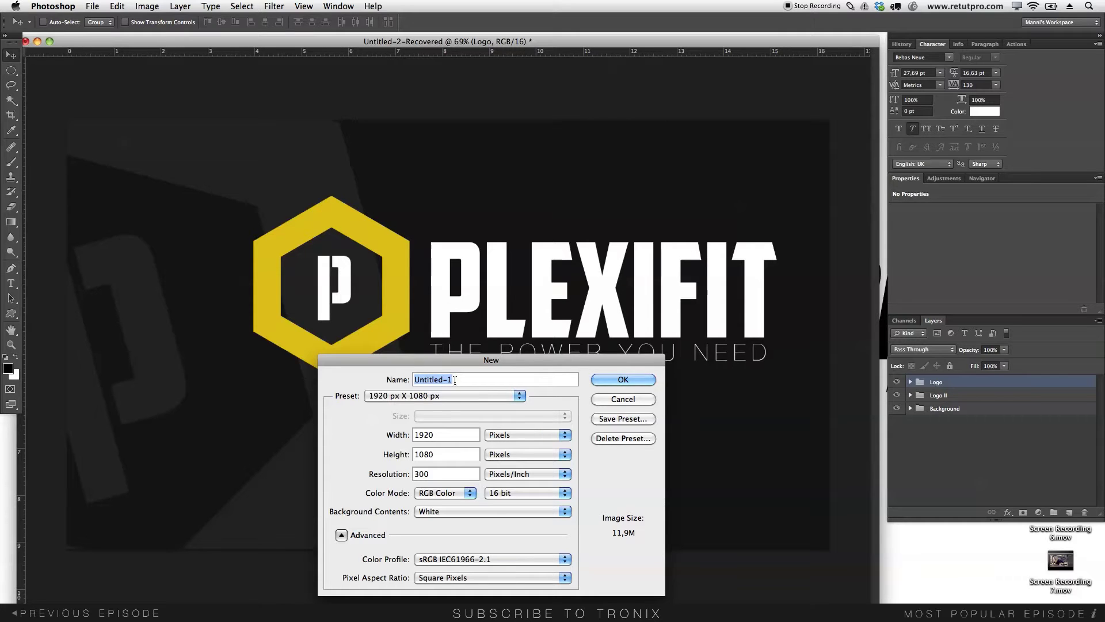
{"action": "type", "text": "Pl"}
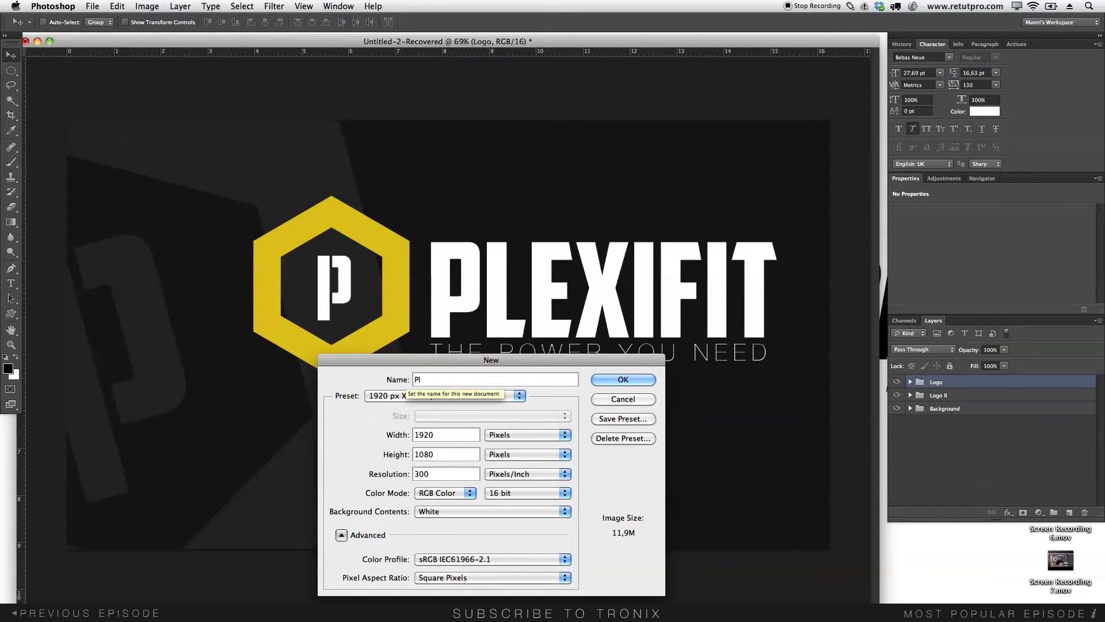
{"action": "type", "text": "exifit"}
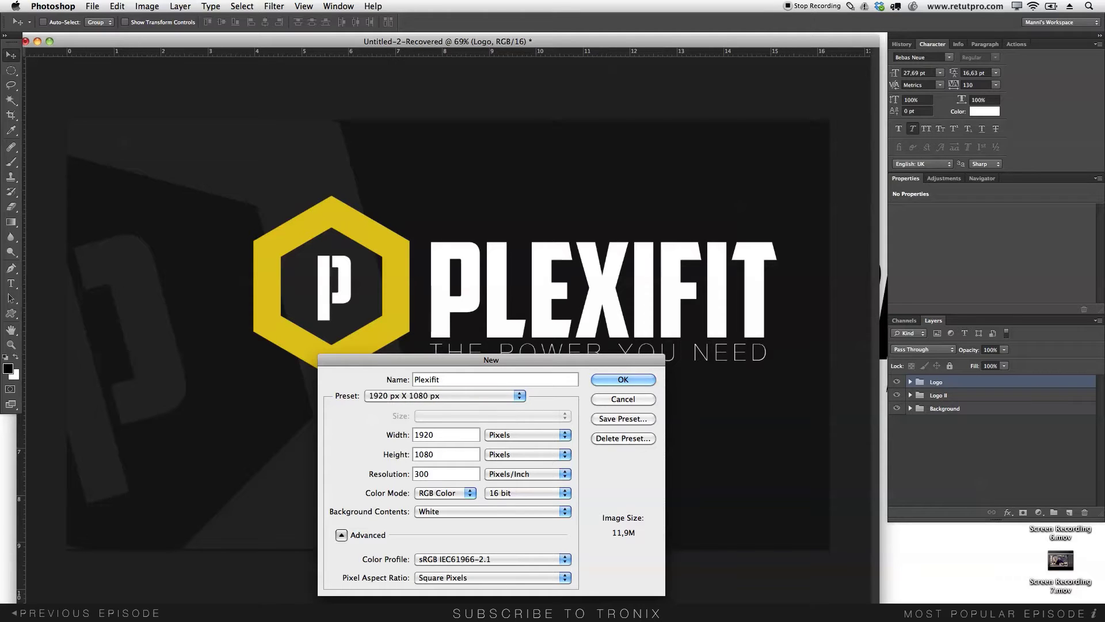
{"action": "left_click_drag", "start_coordinate": [413, 364], "coordinate": [442, 149]}
{"action": "left_click", "coordinate": [472, 163]}
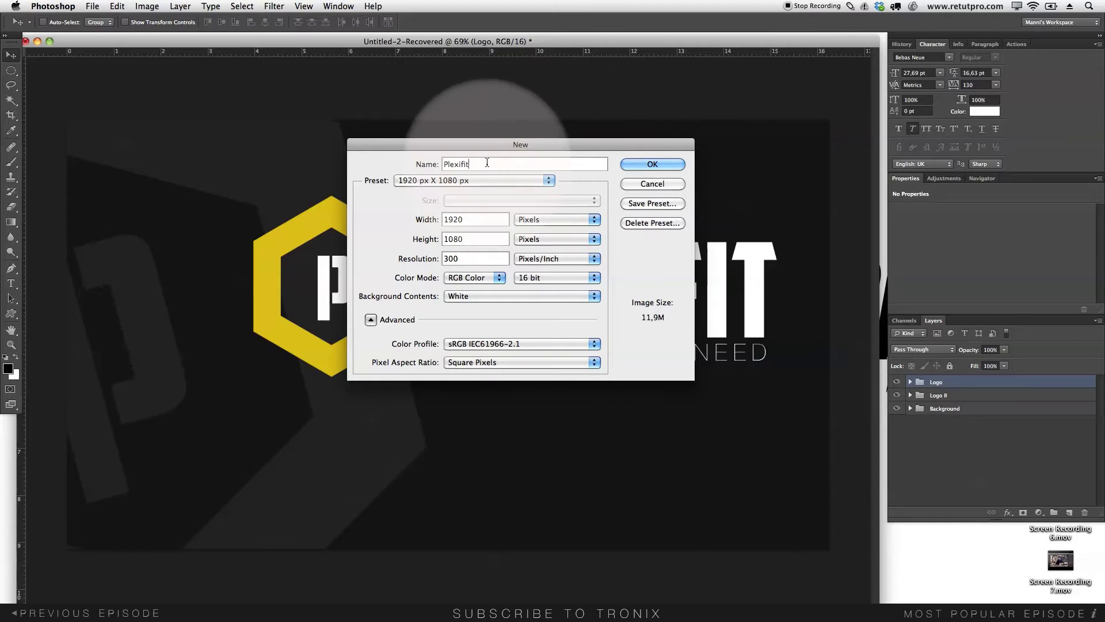
{"action": "left_click", "coordinate": [458, 182]}
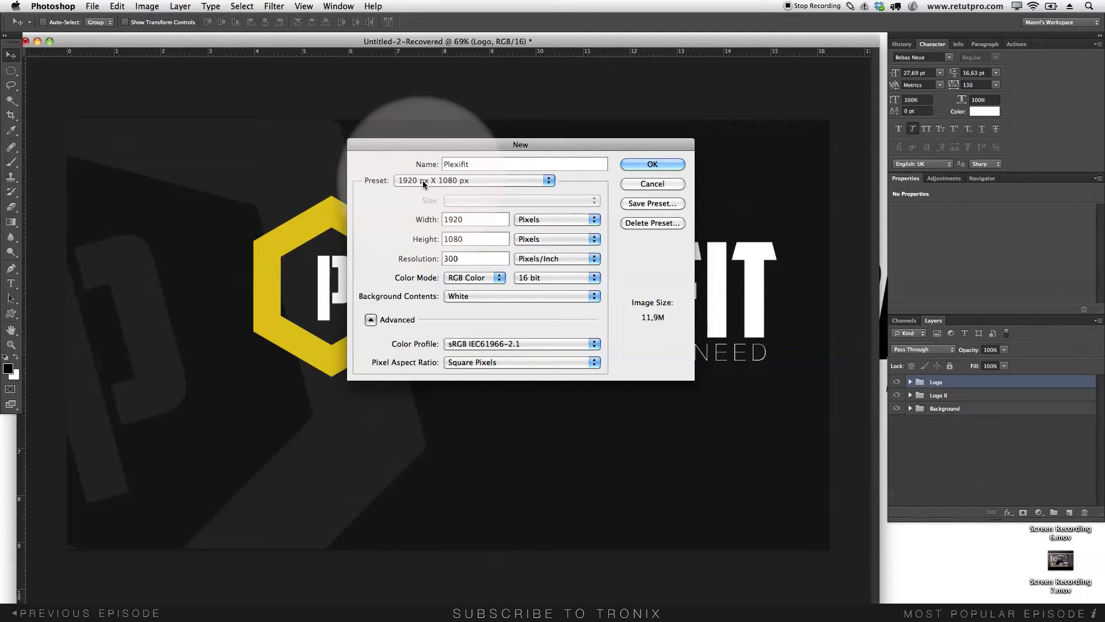
{"action": "left_click", "coordinate": [458, 180]}
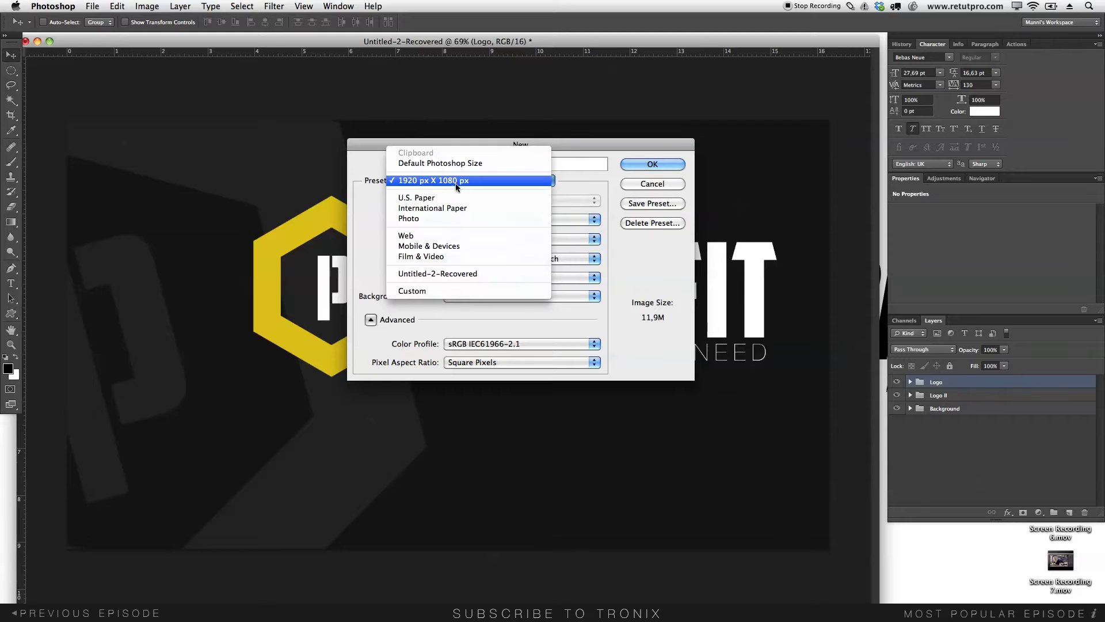
{"action": "left_click", "coordinate": [453, 182]}
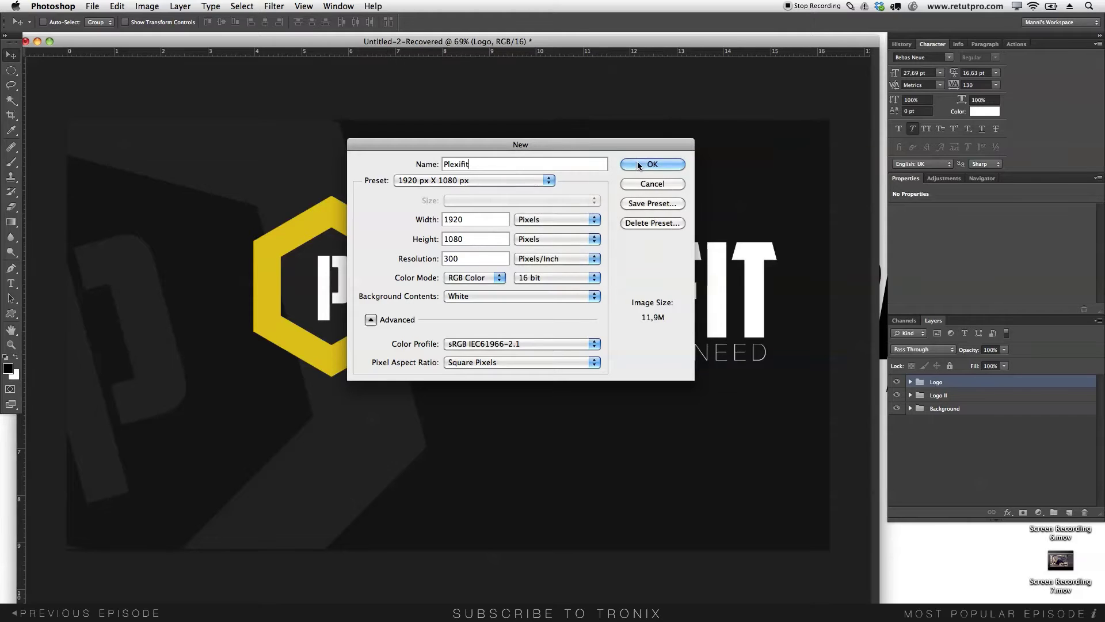
{"action": "left_click", "coordinate": [653, 164]}
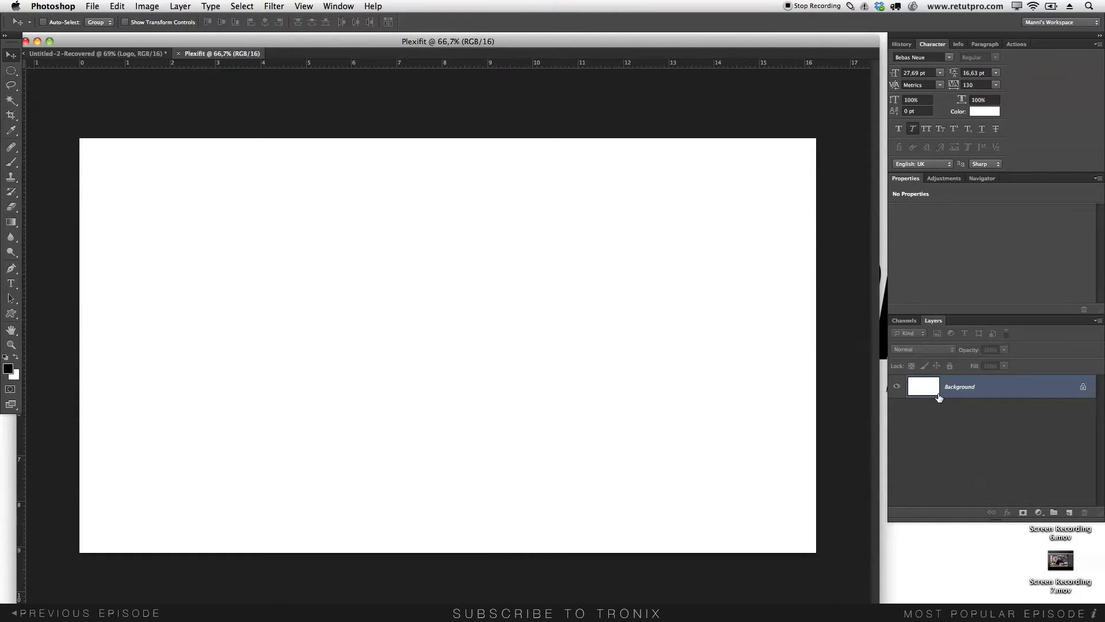
- Convert the locked Background into a regular layer named White
{"action": "mouse_move", "coordinate": [109, 52]}
{"action": "left_mouse_down"}
{"action": "mouse_move", "coordinate": [109, 292]}
{"action": "mouse_move", "coordinate": [98, 53]}
{"action": "left_mouse_up"}
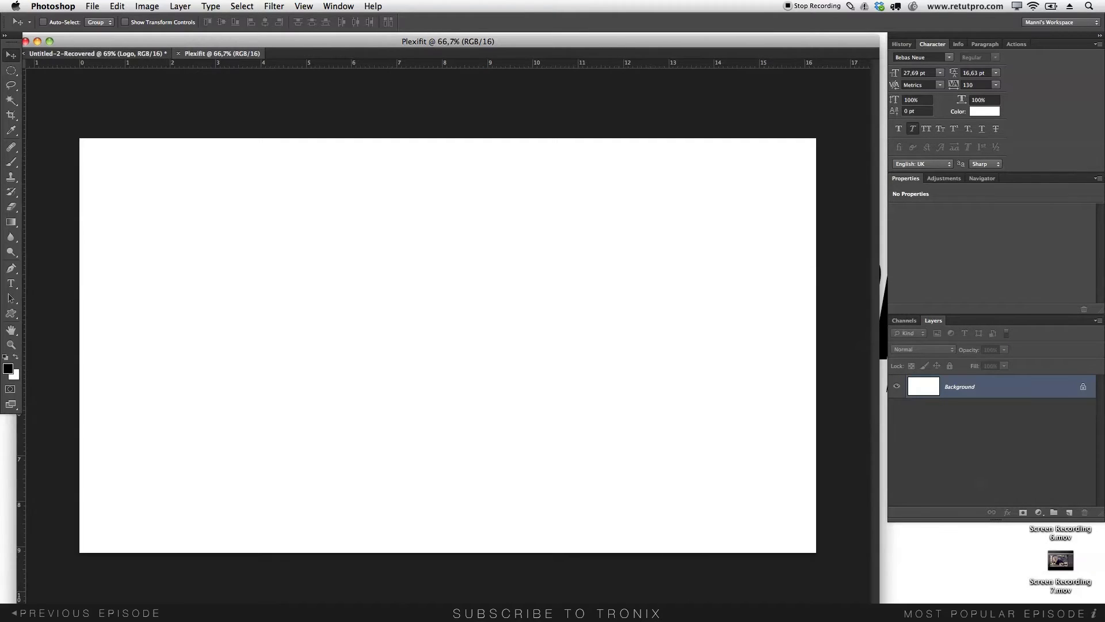
{"action": "left_click", "coordinate": [150, 85]}
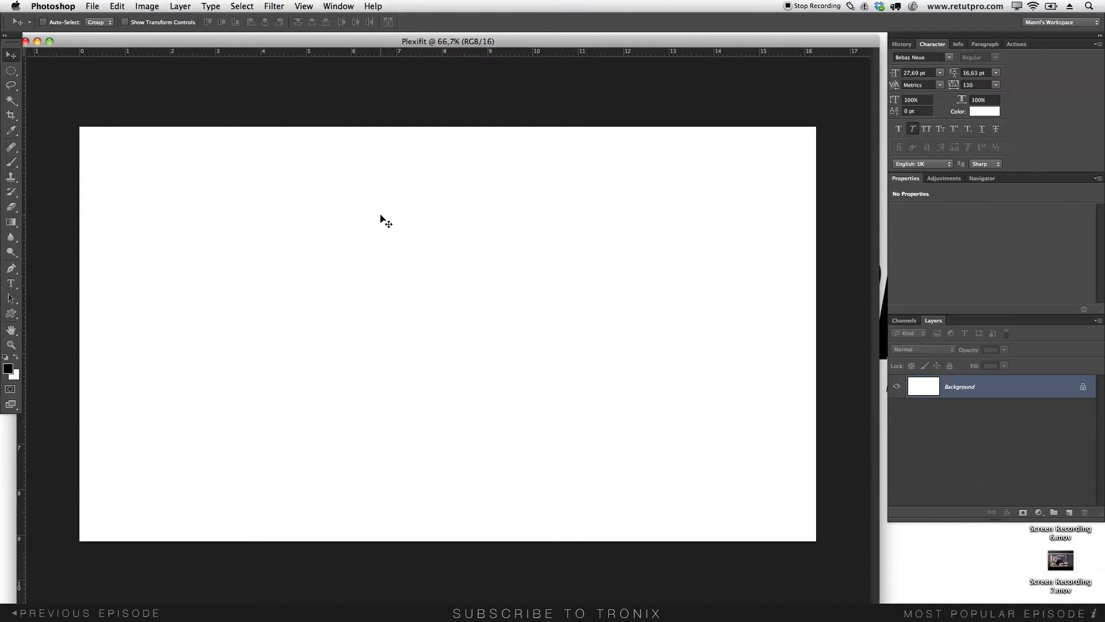
{"action": "key", "text": "f"}
{"action": "left_click_drag", "start_coordinate": [664, 274], "coordinate": [572, 248]}
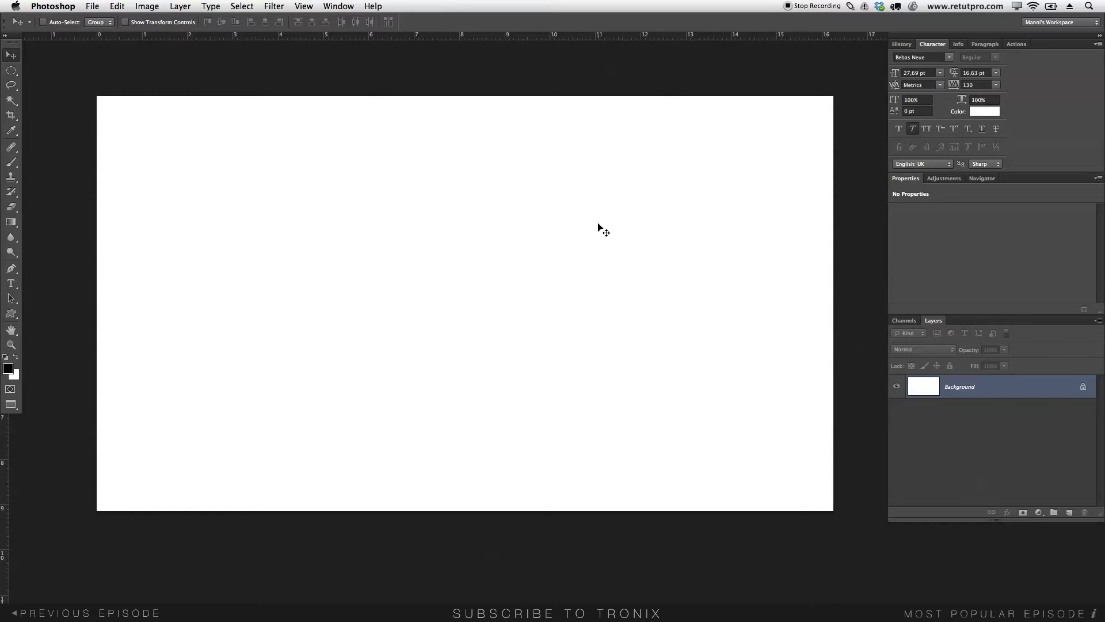
{"action": "double_click", "coordinate": [979, 387]}
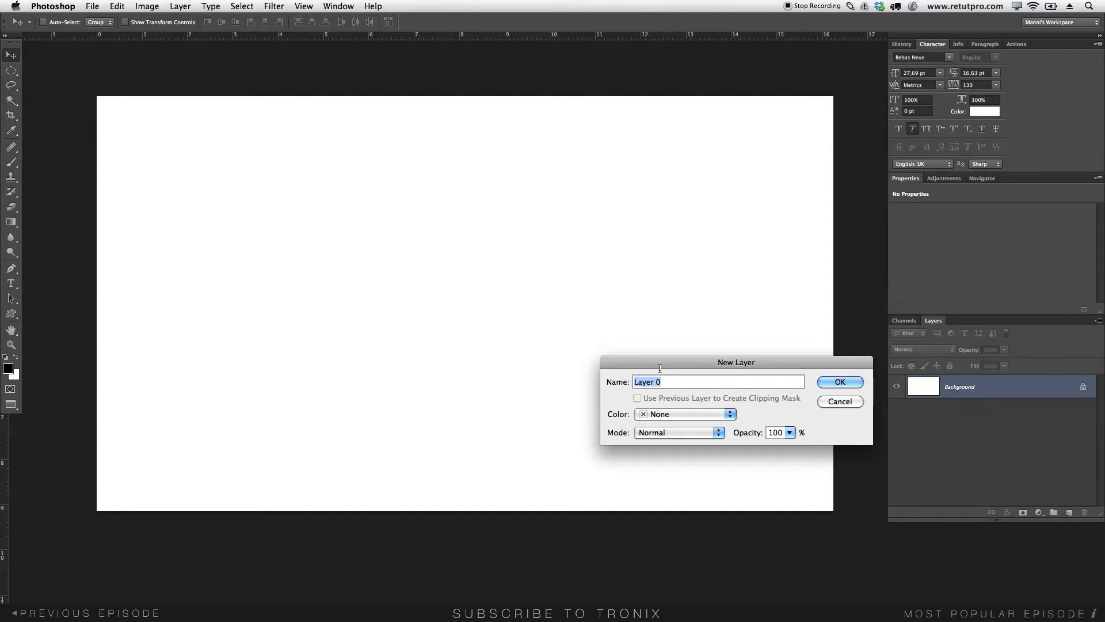
{"action": "key", "text": "BackSpace"}
{"action": "type", "text": "White"}
{"action": "key", "text": "Return"}
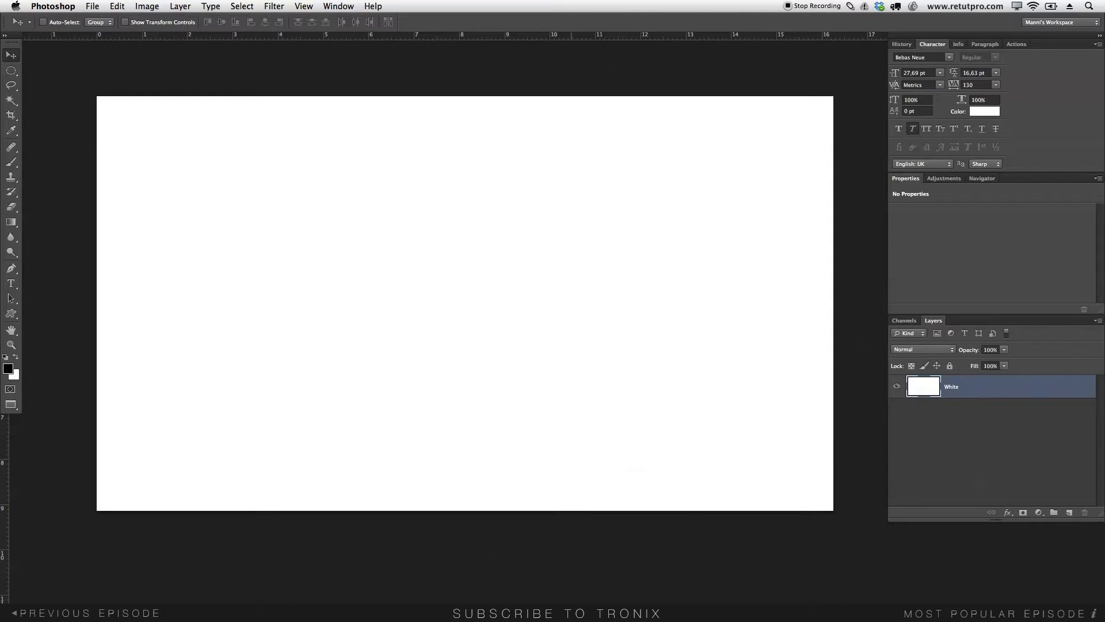
{"action": "left_click", "coordinate": [777, 495]}
- Duplicate White as a layer named Black, fill it with black, and drag it beneath White
{"action": "key", "text": "ctrl+j"}
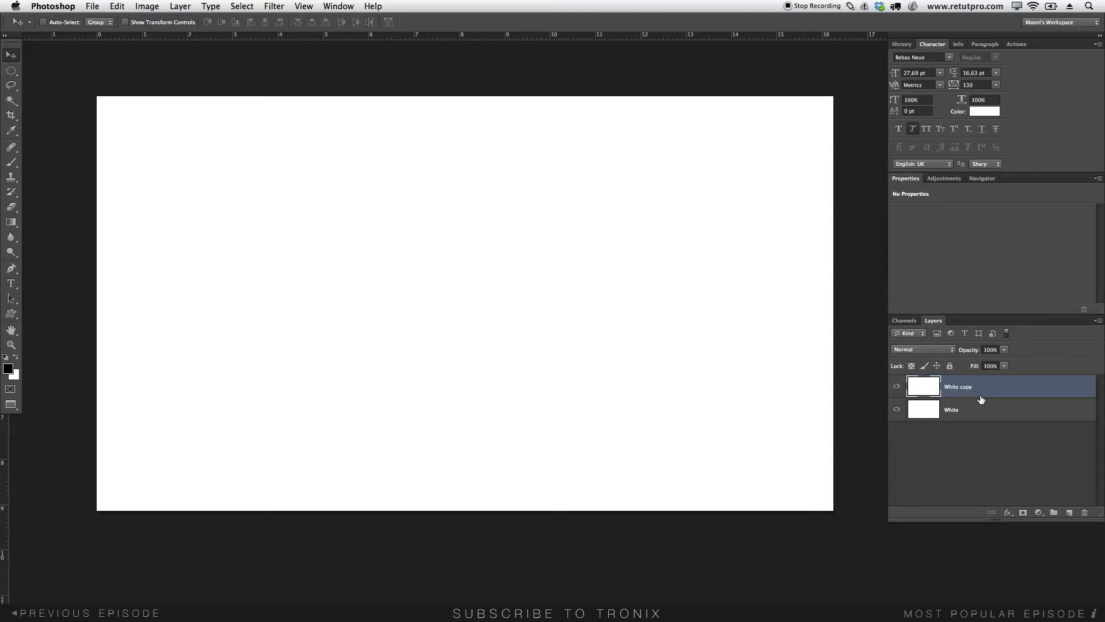
{"action": "double_click", "coordinate": [955, 386]}
{"action": "key", "text": "BackSpace"}
{"action": "key", "text": "Return"}
{"action": "key", "text": "alt+BackSpace"}
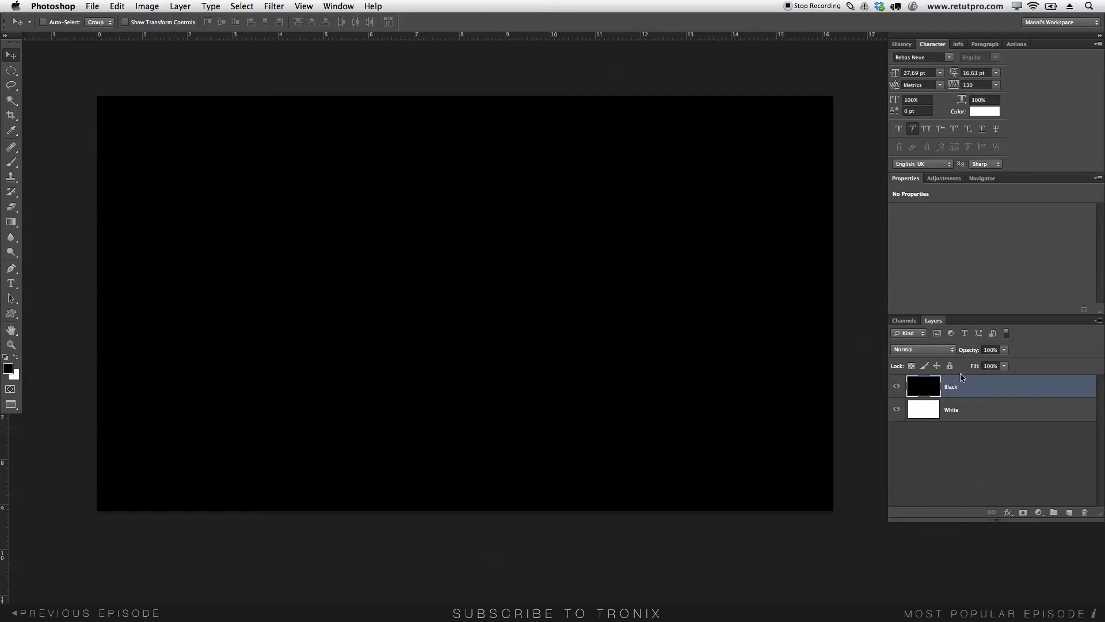
{"action": "left_click_drag", "start_coordinate": [951, 383], "coordinate": [935, 434]}
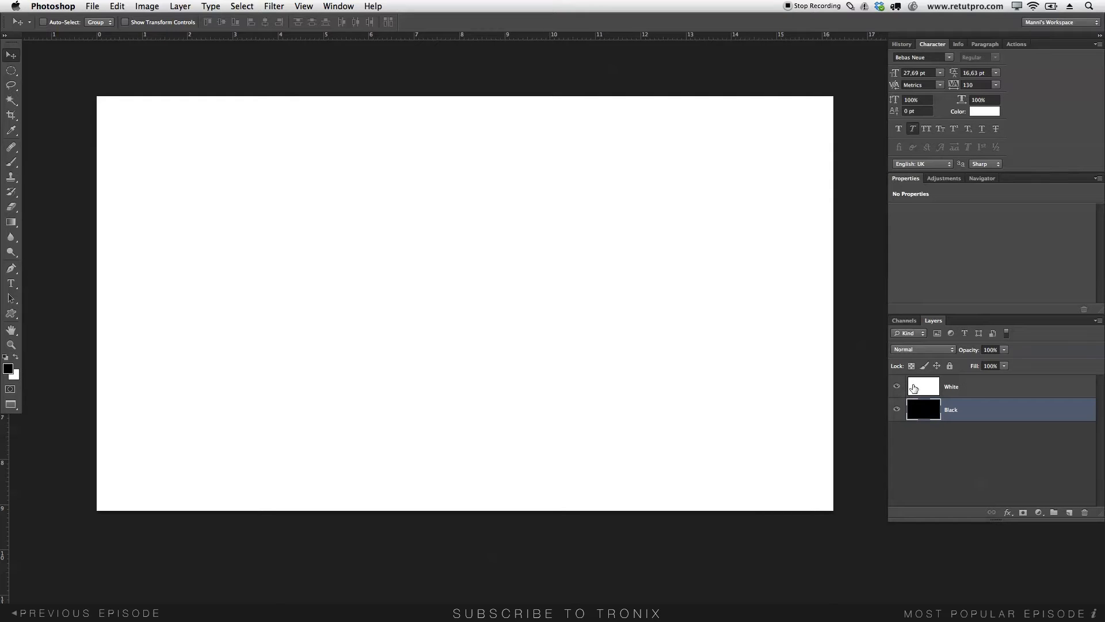
- Lower the White layer's opacity to 10% and toggle its visibility to compare
{"action": "left_click", "coordinate": [966, 389]}
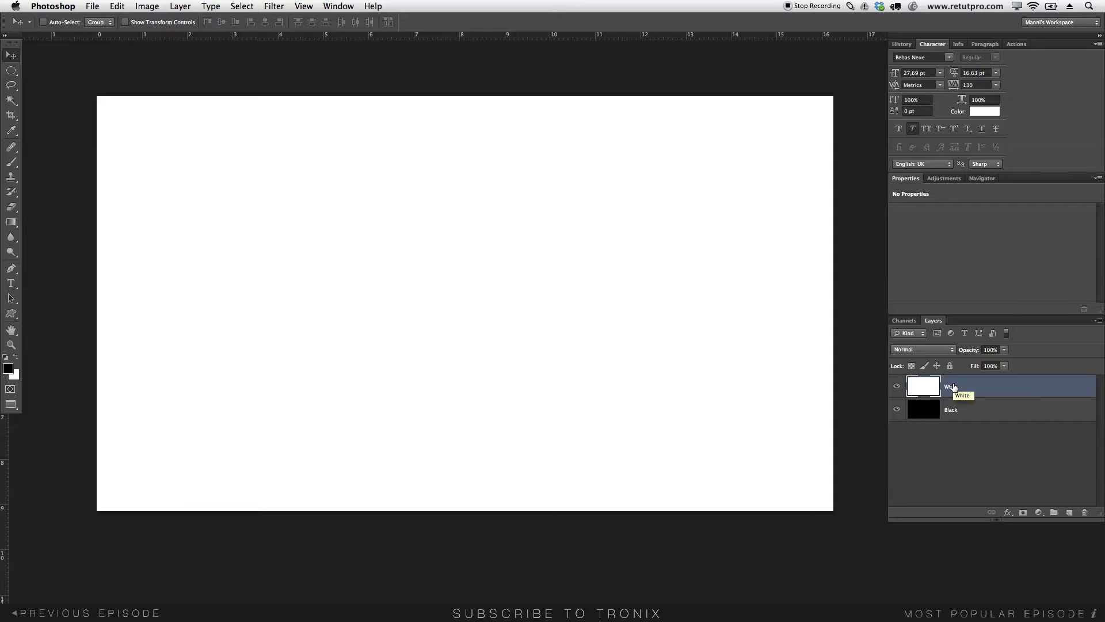
{"action": "left_click", "coordinate": [991, 349]}
{"action": "type", "text": "10"}
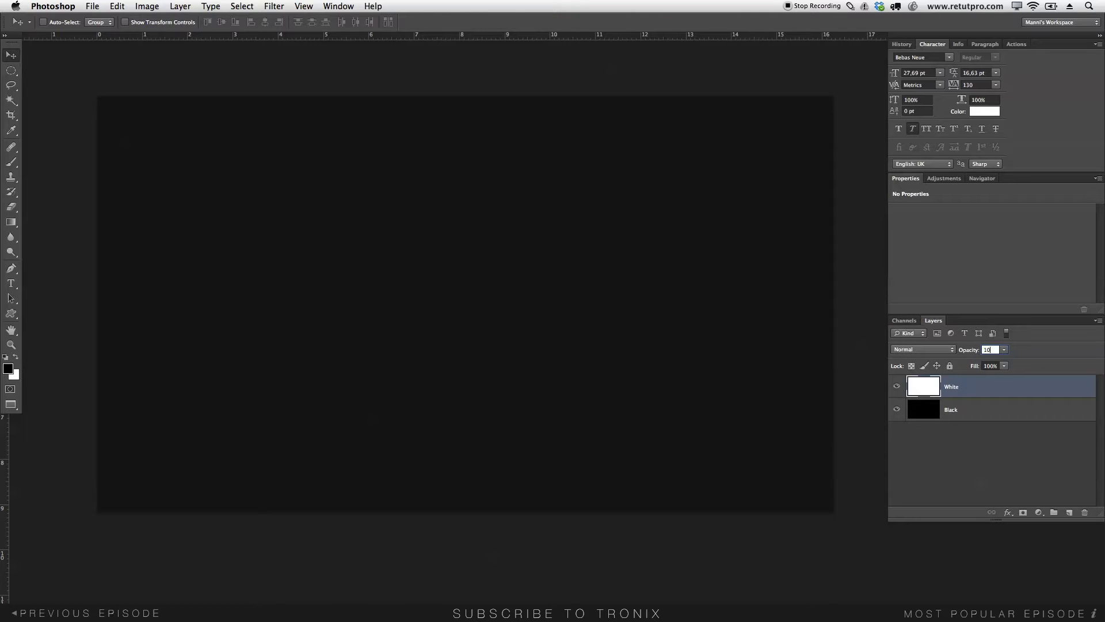
{"action": "left_click", "coordinate": [899, 388]}
{"action": "left_click", "coordinate": [899, 388]}
{"action": "left_click", "coordinate": [899, 388]}
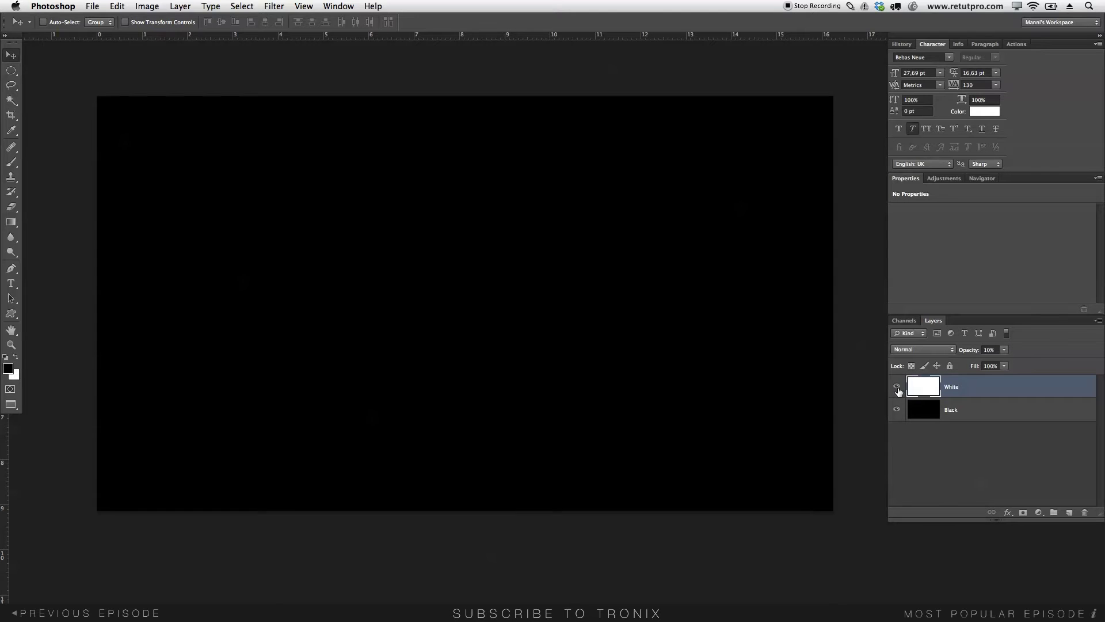
{"action": "left_click", "coordinate": [899, 388]}
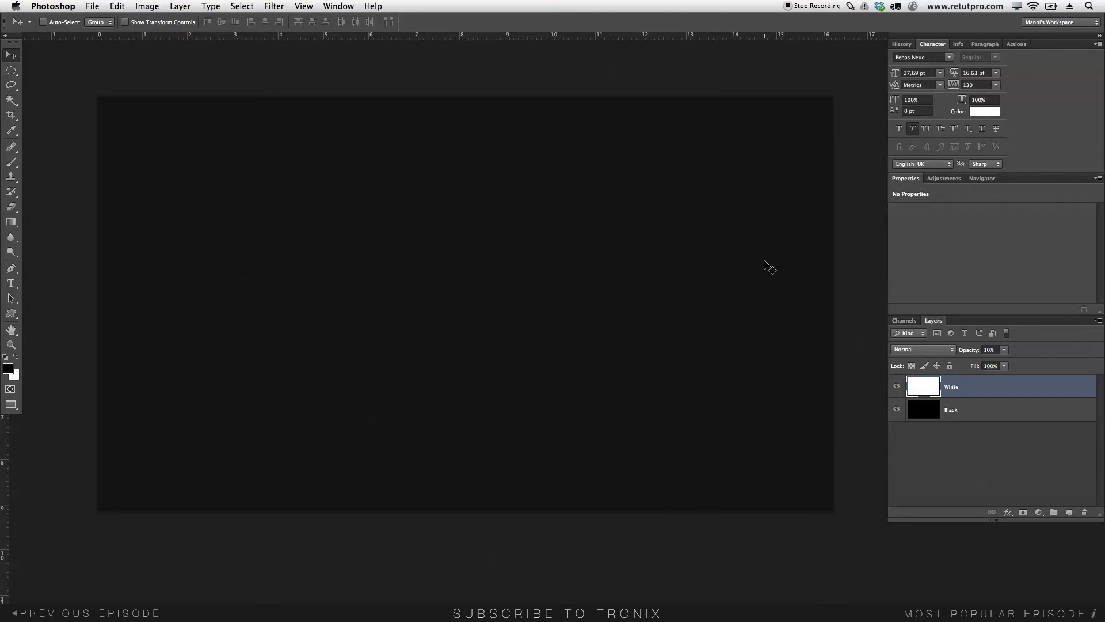
{"action": "left_click", "coordinate": [988, 406]}
{"action": "left_click", "coordinate": [992, 392]}
- Type PLEXIFIT in a paragraph text box drawn across the canvas
{"action": "key", "text": "t"}
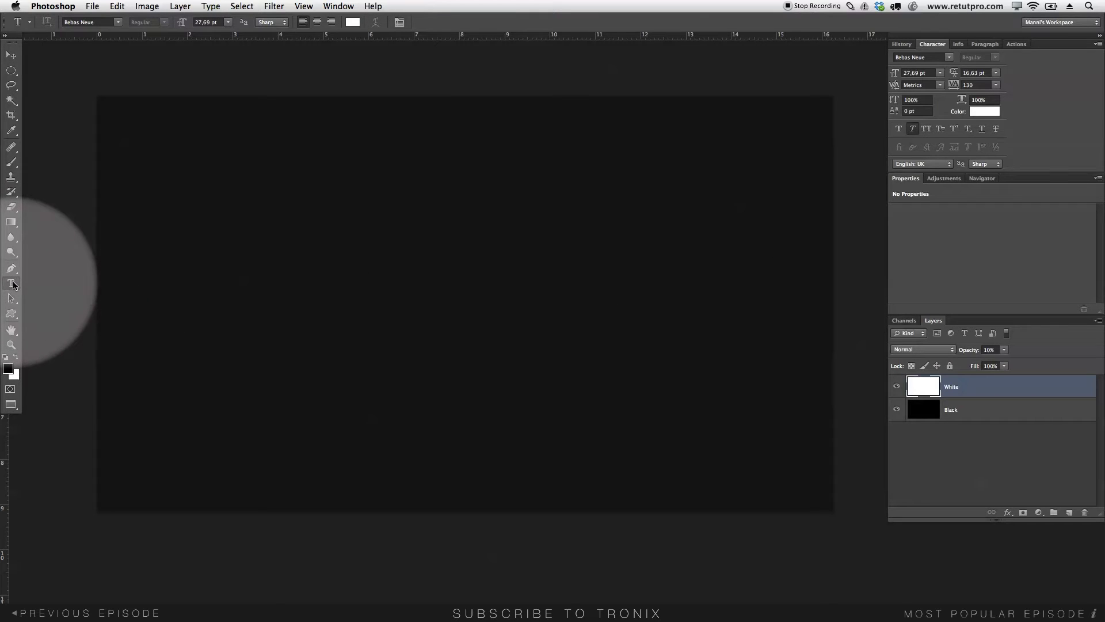
{"action": "left_click_drag", "start_coordinate": [132, 154], "coordinate": [779, 446]}
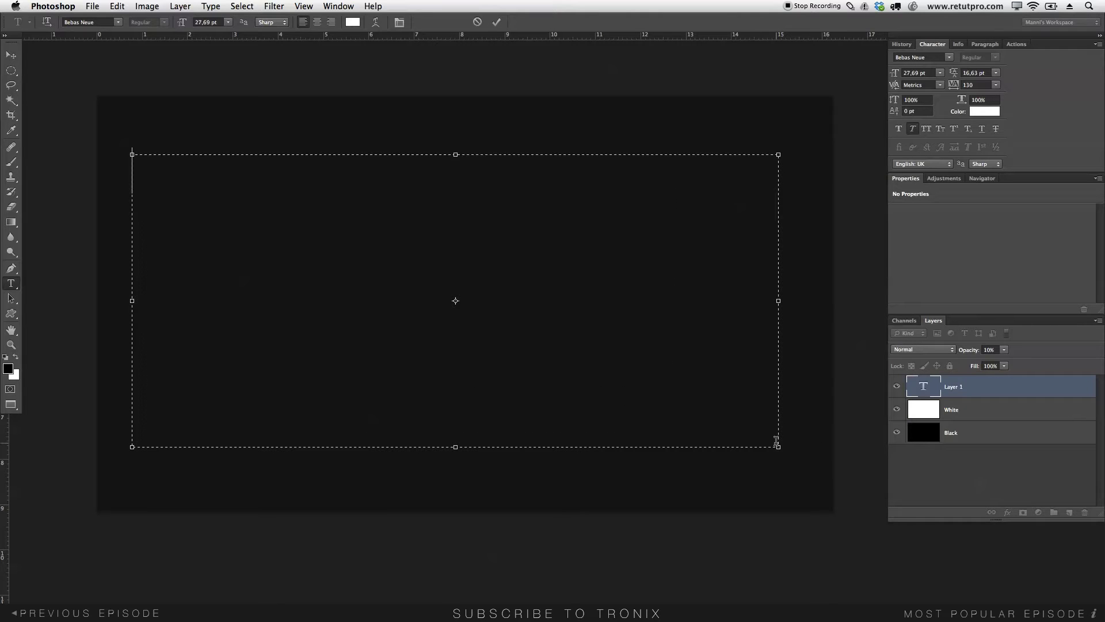
{"action": "type", "text": "PLEX"}
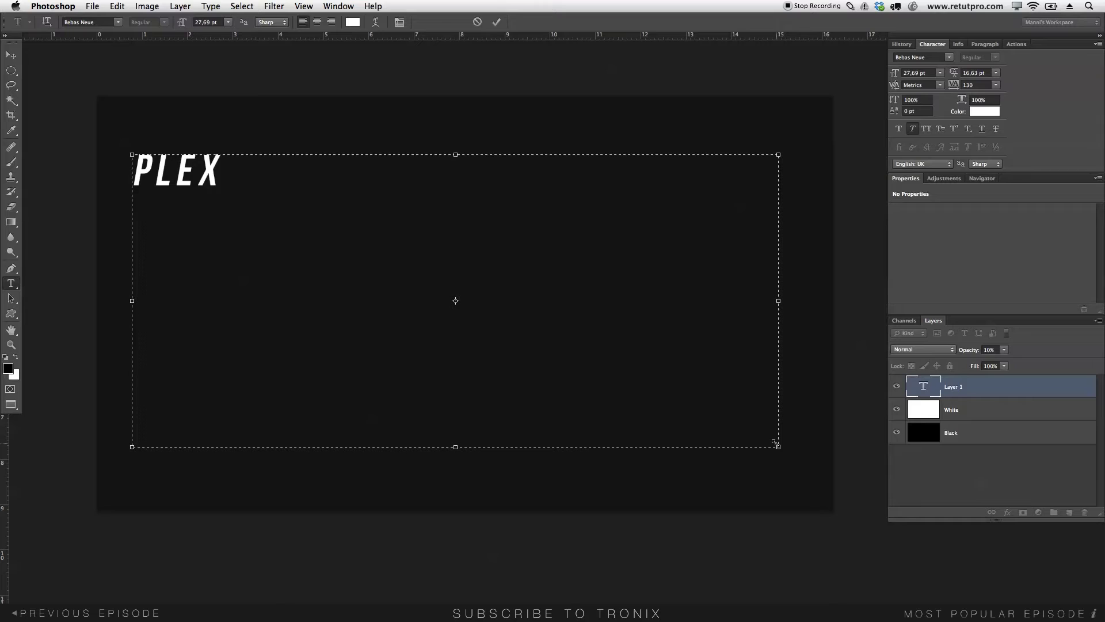
{"action": "type", "text": "IFIT"}
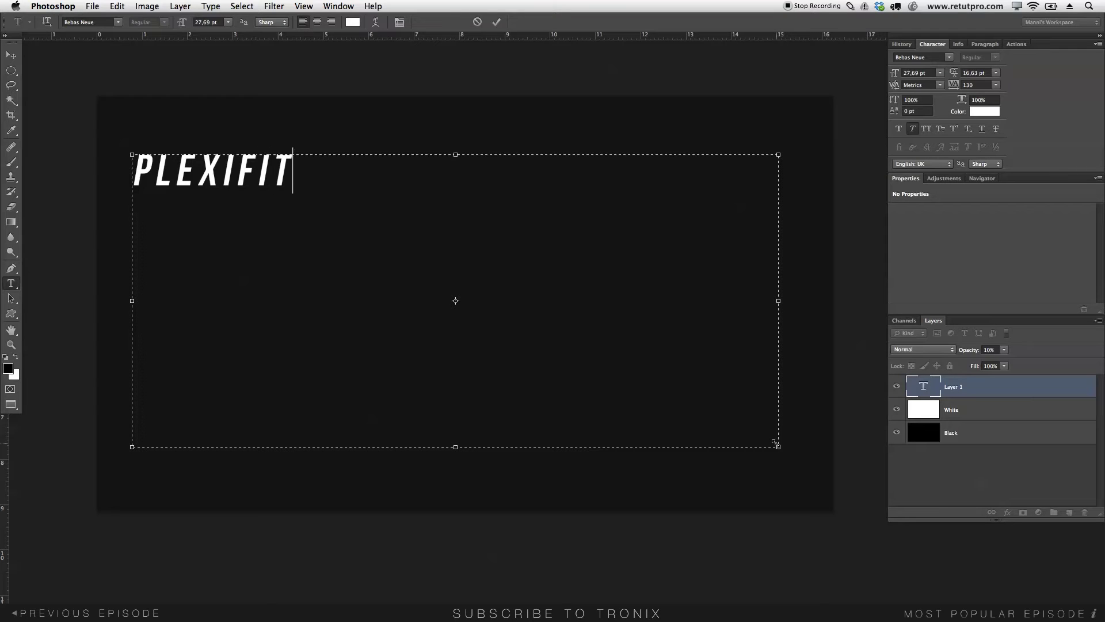
{"action": "left_click", "coordinate": [775, 442]}
- Change the PLEXIFIT font to American Captain
{"action": "double_click", "coordinate": [184, 174]}
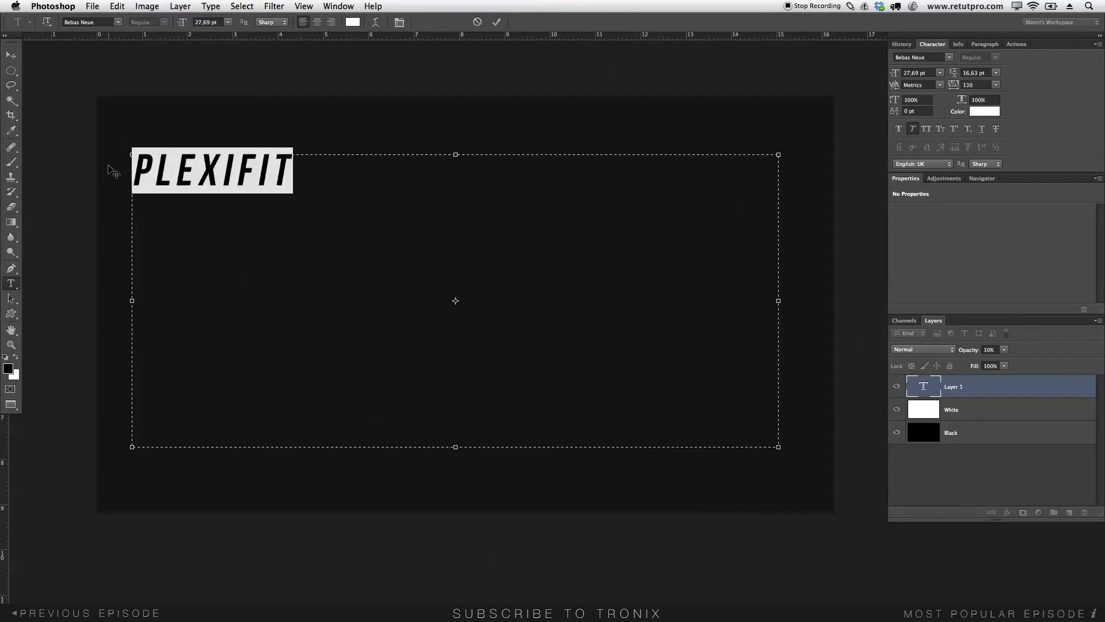
{"action": "double_click", "coordinate": [210, 183]}
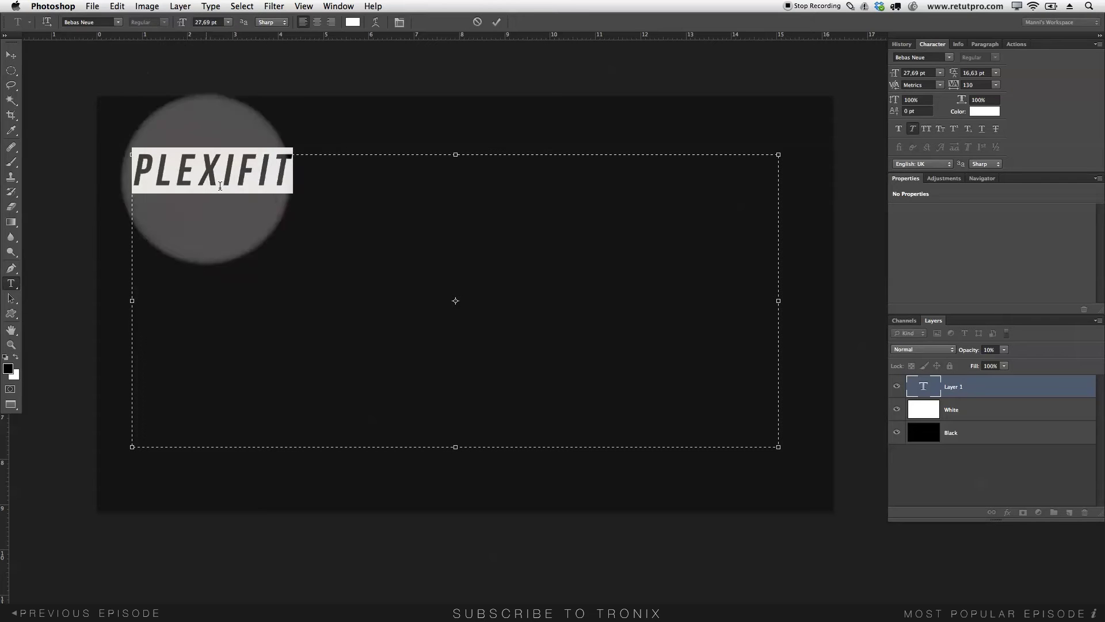
{"action": "left_click", "coordinate": [119, 22]}
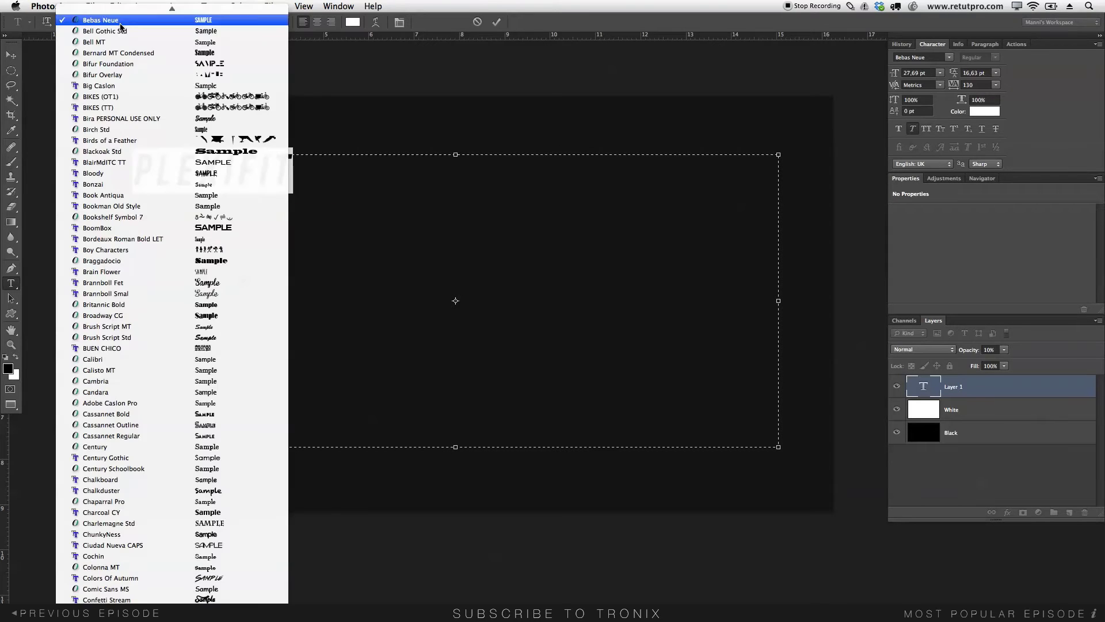
{"action": "scroll", "coordinate": [158, 220], "scroll_direction": "up", "scroll_amount": 10}
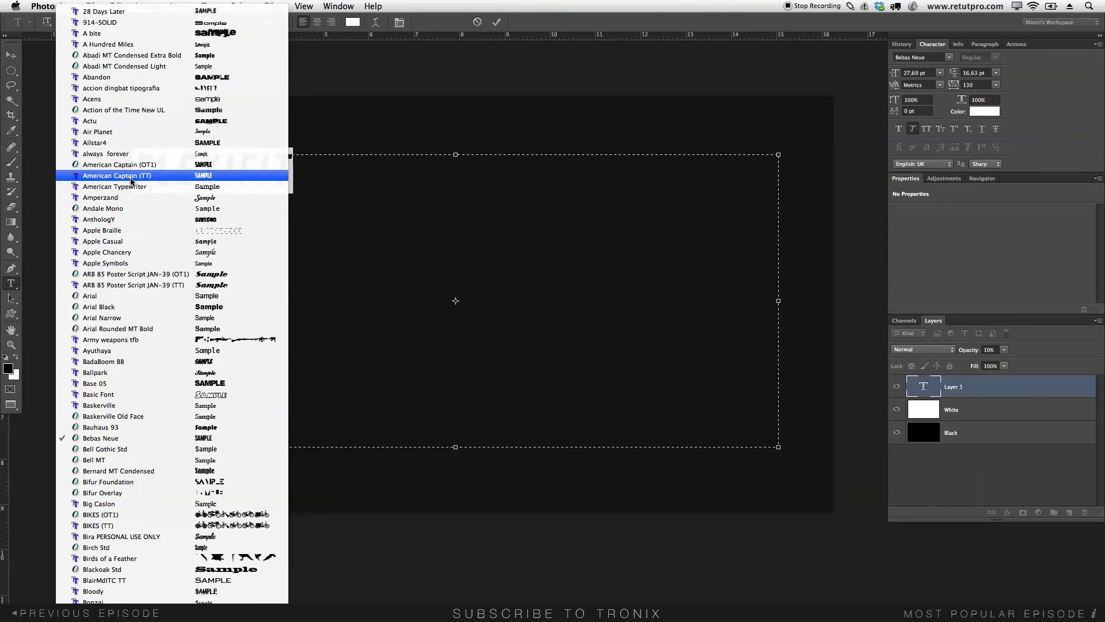
{"action": "left_click", "coordinate": [148, 177]}
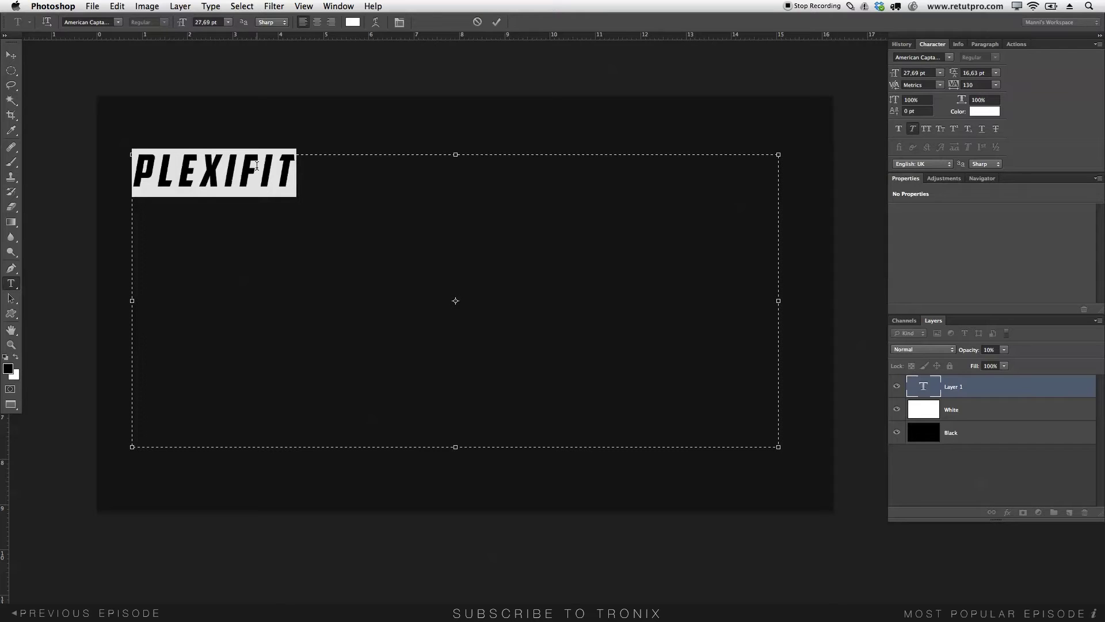
{"action": "left_click_drag", "start_coordinate": [303, 175], "coordinate": [136, 161]}
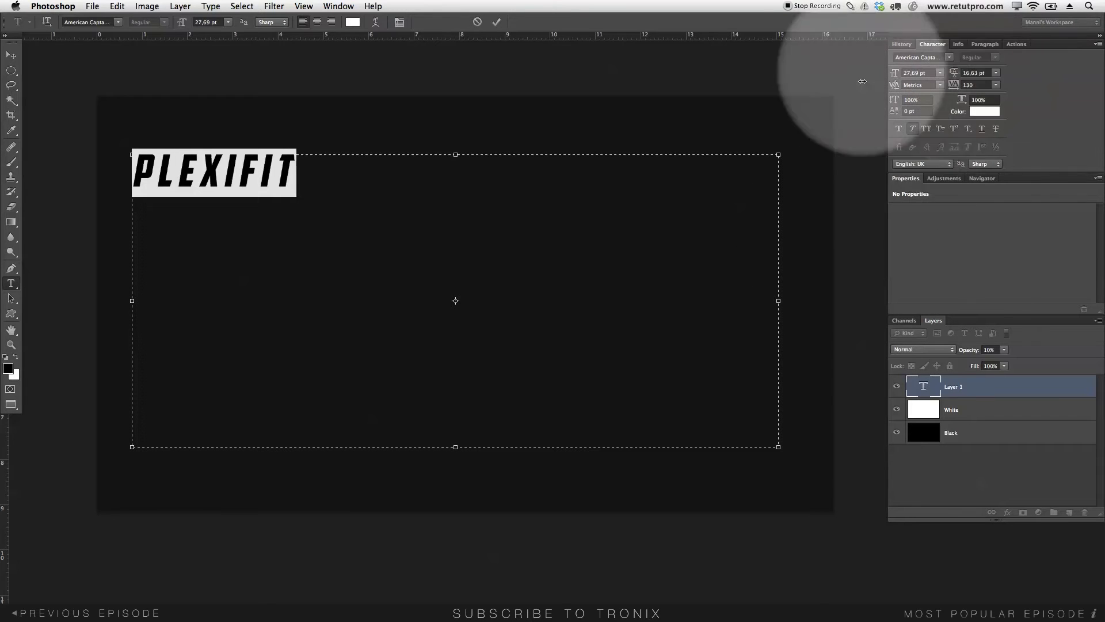
- In the Character panel, turn off Faux Italic, set tracking to 0, and enlarge PLEXIFIT to 55.69 pt
{"action": "left_click", "coordinate": [338, 6]}
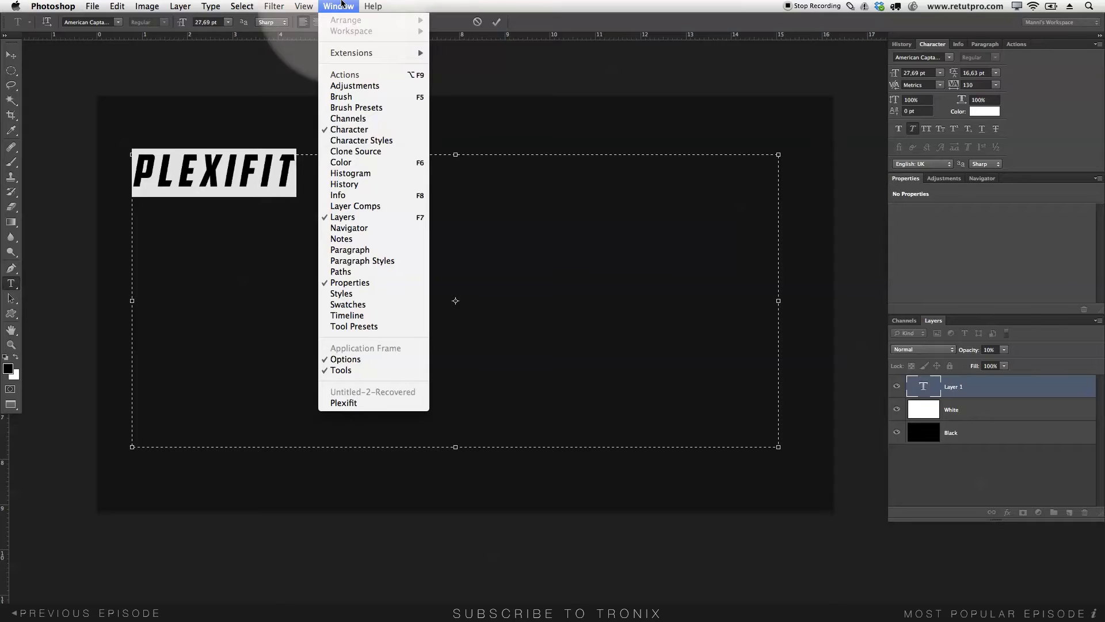
{"action": "left_click", "coordinate": [348, 129]}
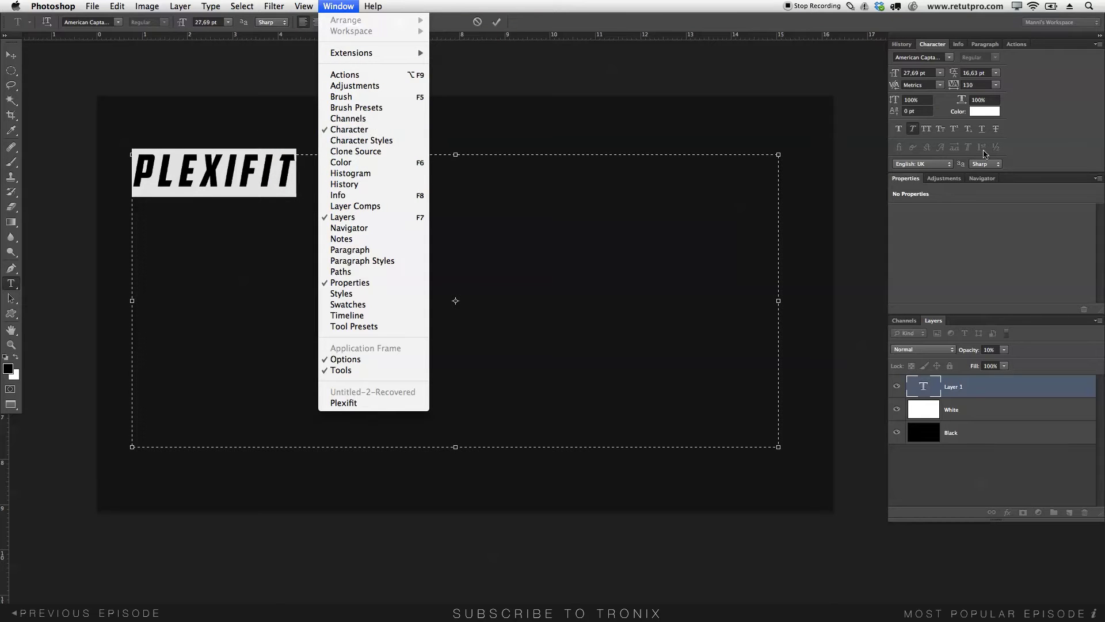
{"action": "left_click", "coordinate": [913, 129]}
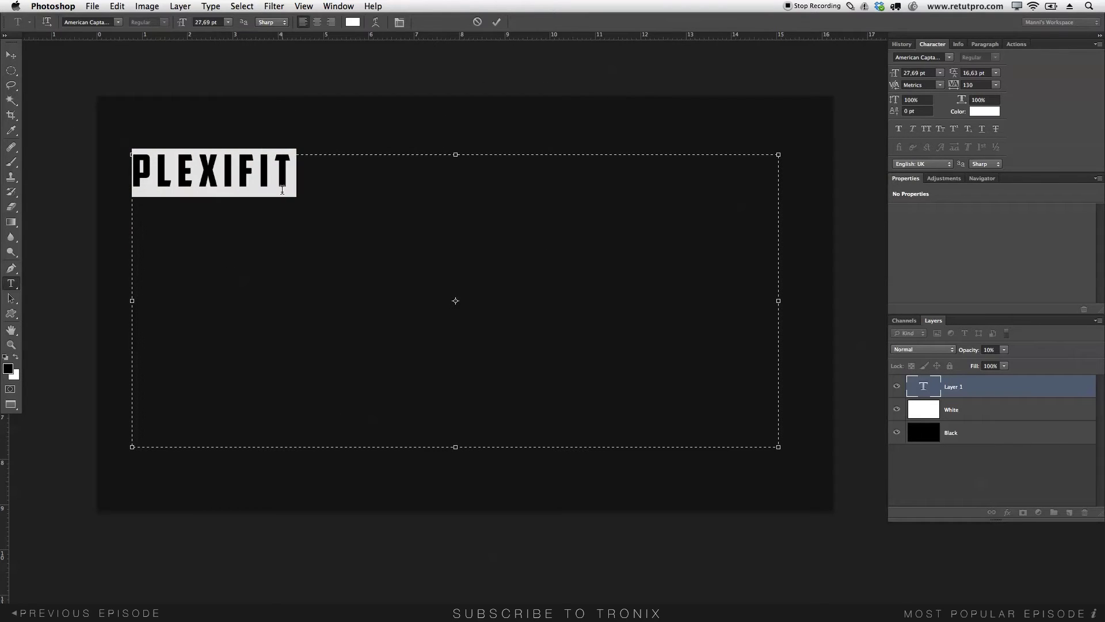
{"action": "left_click", "coordinate": [975, 85]}
{"action": "type", "text": "230"}
{"action": "type", "text": "0"}
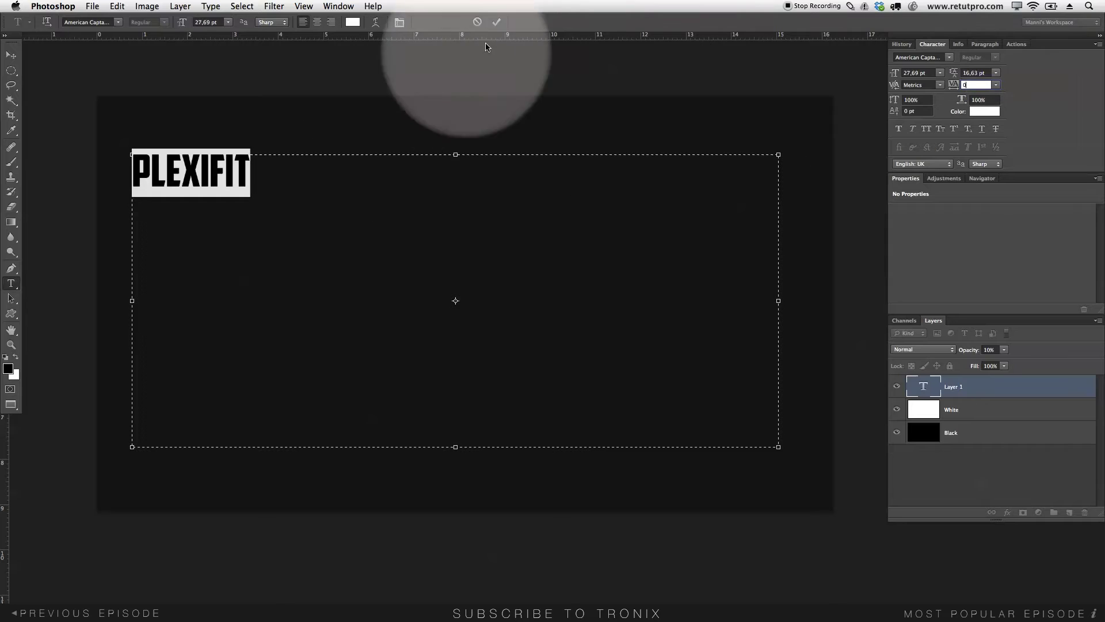
{"action": "left_click", "coordinate": [497, 23]}
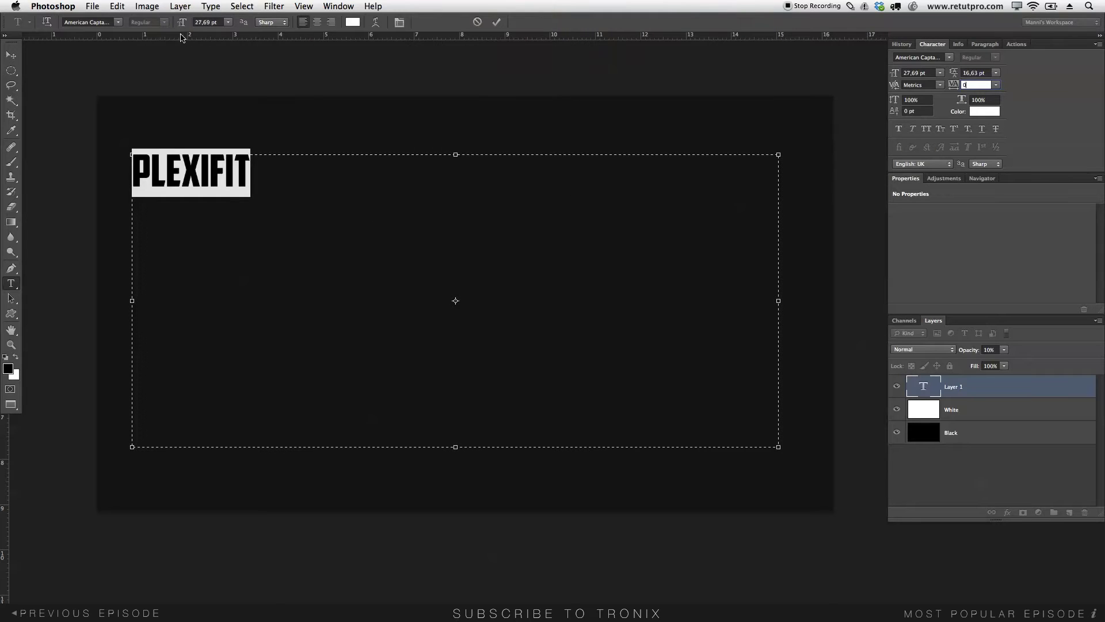
{"action": "mouse_move", "coordinate": [183, 23]}
{"action": "left_mouse_down"}
{"action": "mouse_move", "coordinate": [219, 29]}
{"action": "mouse_move", "coordinate": [188, 24]}
{"action": "left_mouse_up"}
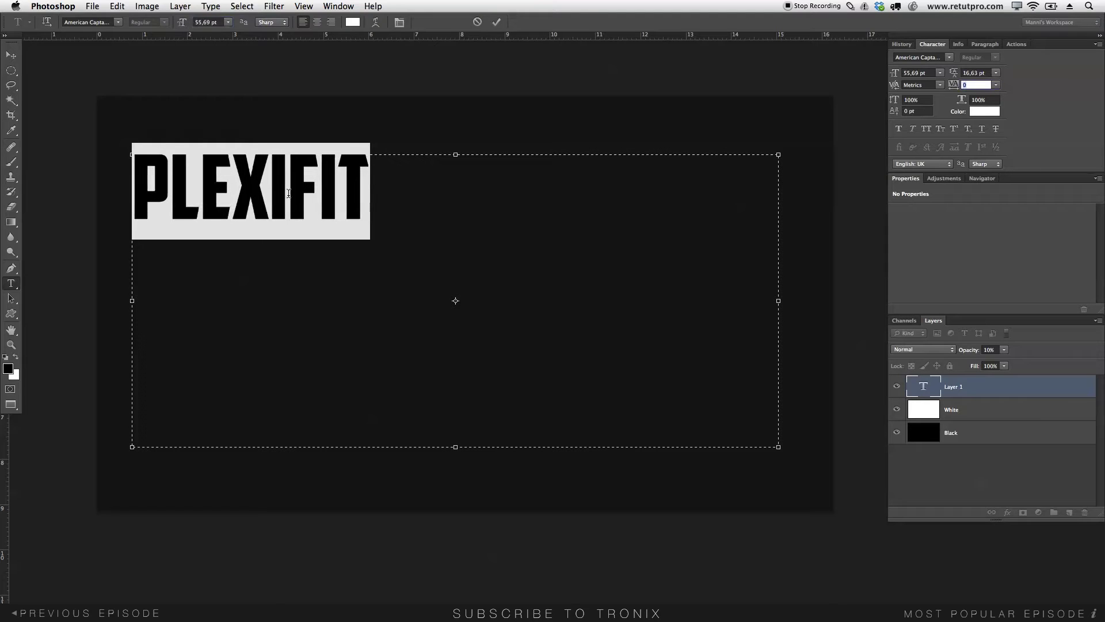
- Commit the text and move PLEXIFIT to the centre-right of the canvas
{"action": "left_click", "coordinate": [497, 23]}
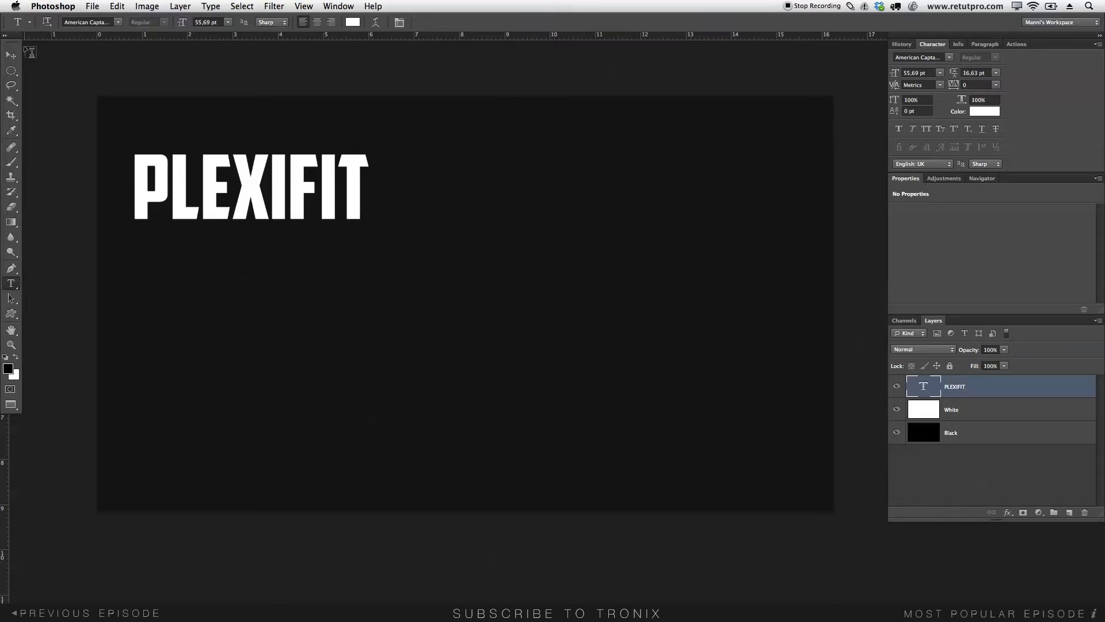
{"action": "left_click", "coordinate": [11, 55]}
{"action": "left_click_drag", "start_coordinate": [344, 225], "coordinate": [698, 304]}
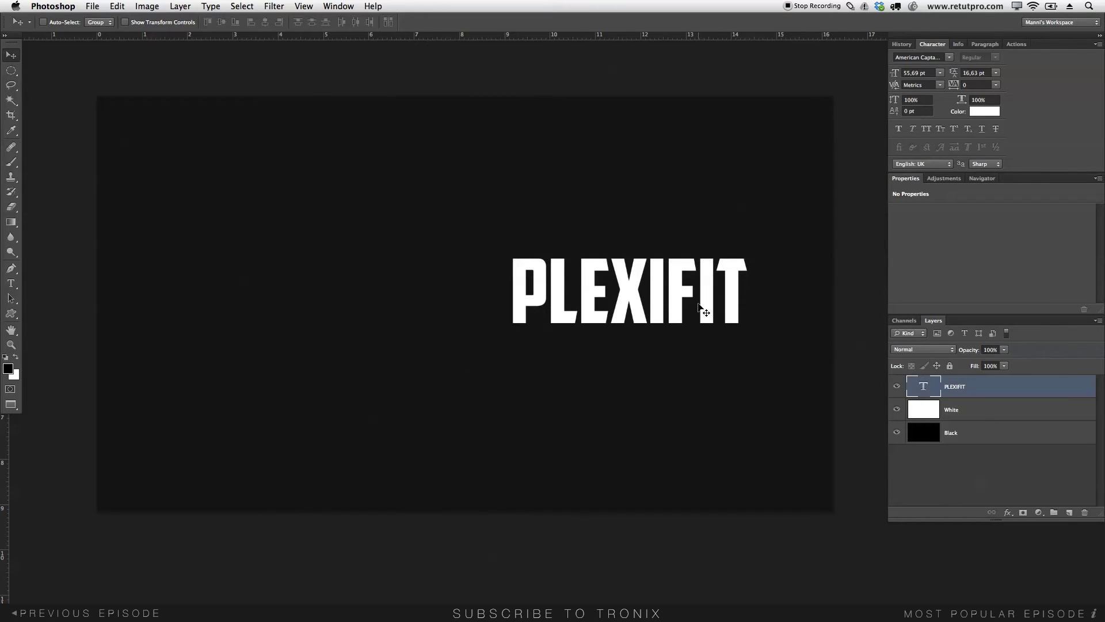
- Add a tagline reading THE POWER YOU NEED on two lines, shrunk to 19.69 pt
{"action": "key", "text": "t"}
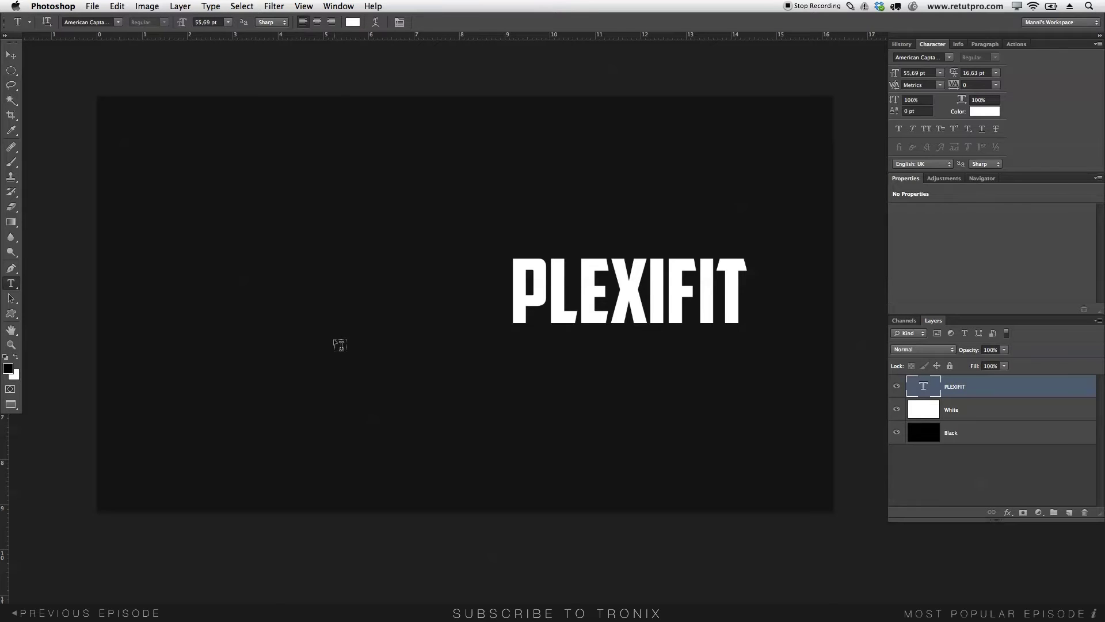
{"action": "left_click_drag", "start_coordinate": [186, 178], "coordinate": [707, 356]}
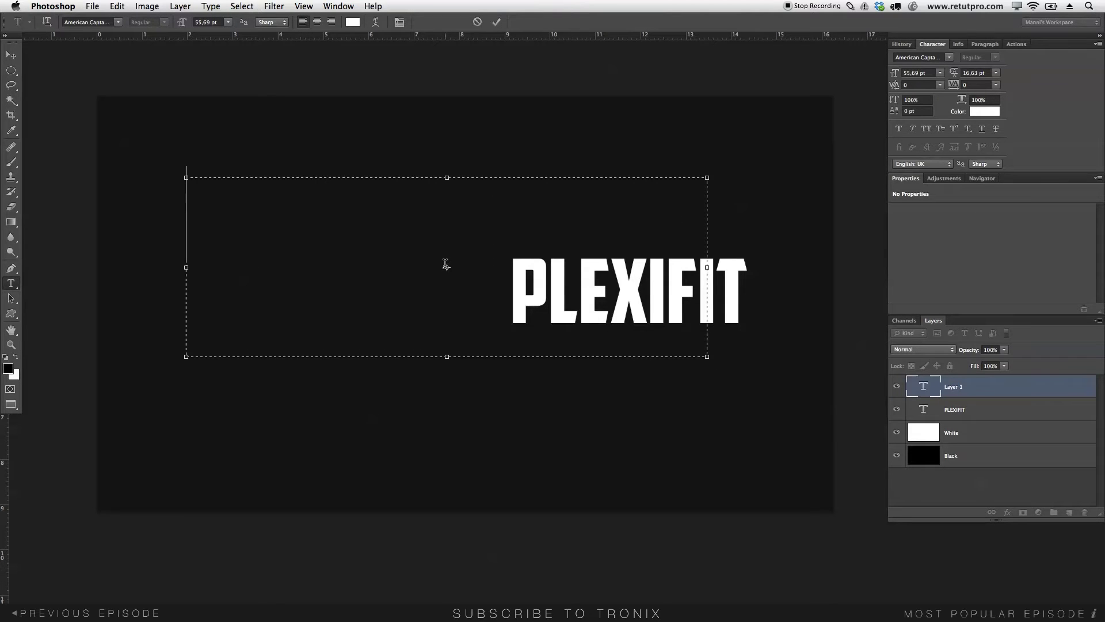
{"action": "type", "text": "THE"}
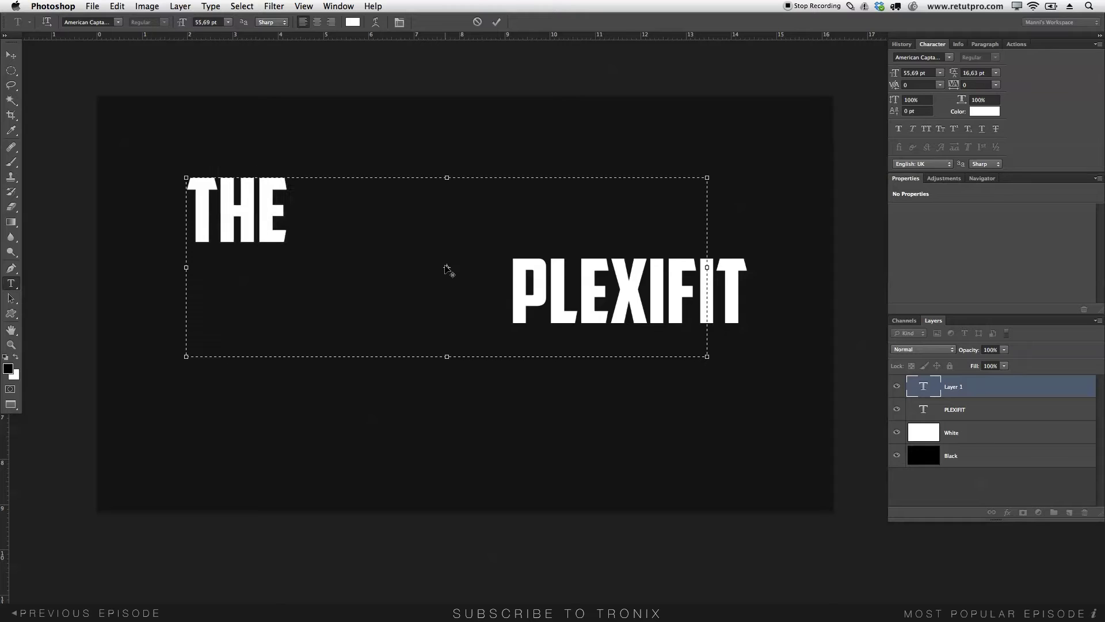
{"action": "type", "text": " POWER YOU"}
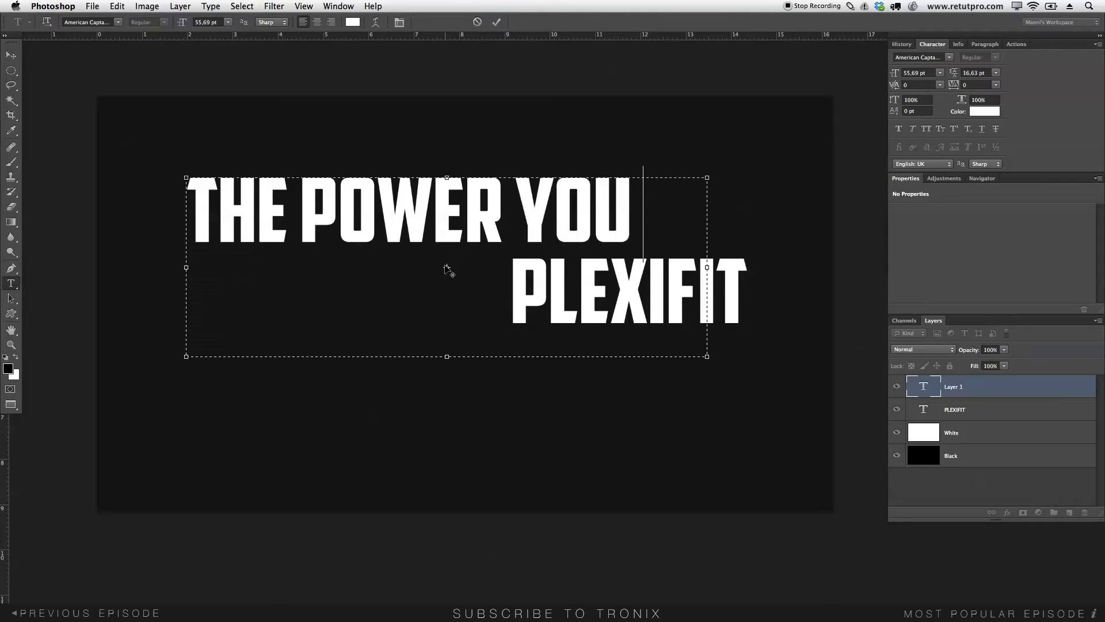
{"action": "key", "text": "Return"}
{"action": "type", "text": "NEED"}
{"action": "key", "text": "super+a"}
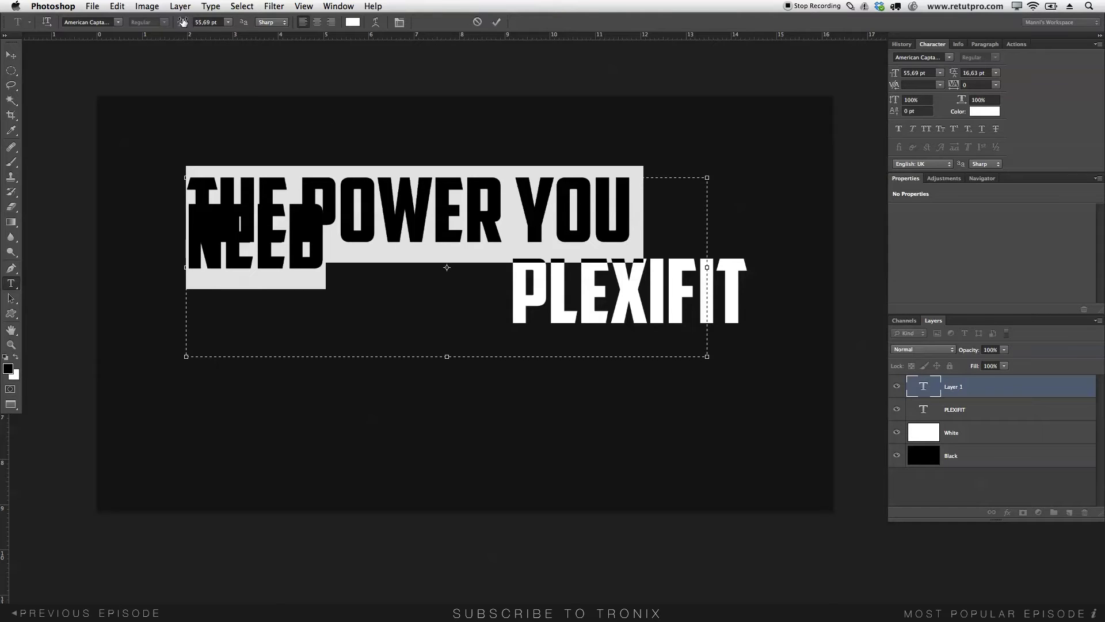
{"action": "left_click_drag", "start_coordinate": [183, 22], "coordinate": [162, 16]}
- Set the tagline in Helvetica Neue with the UltraLight style
{"action": "left_click", "coordinate": [119, 23]}
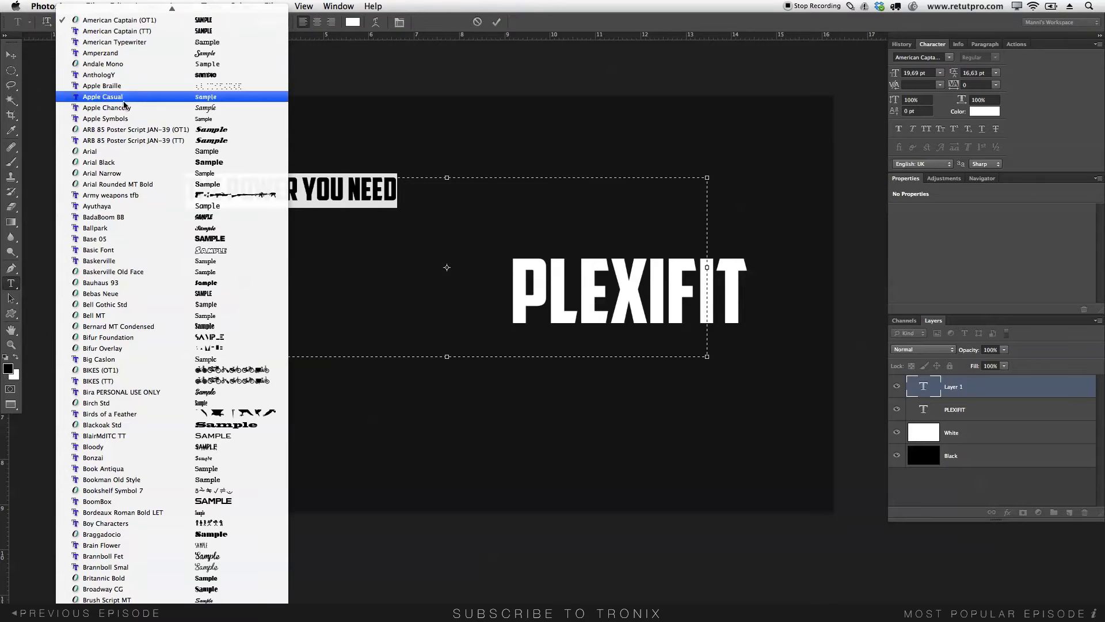
{"action": "type", "text": "h"}
{"action": "scroll", "coordinate": [135, 288], "scroll_direction": "down", "scroll_amount": 10}
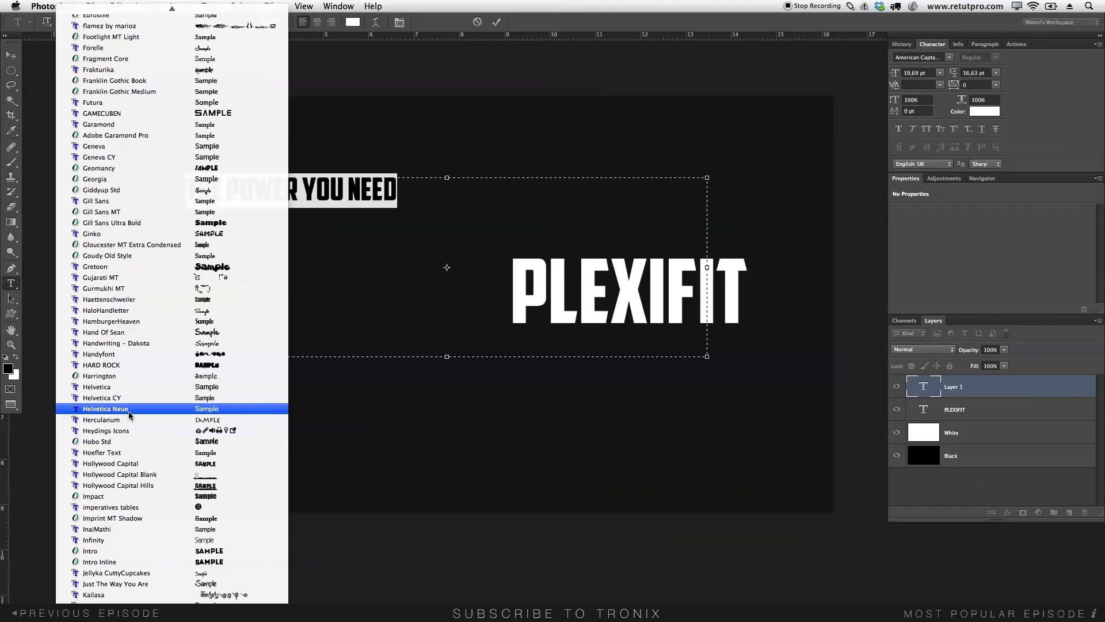
{"action": "left_click", "coordinate": [99, 409]}
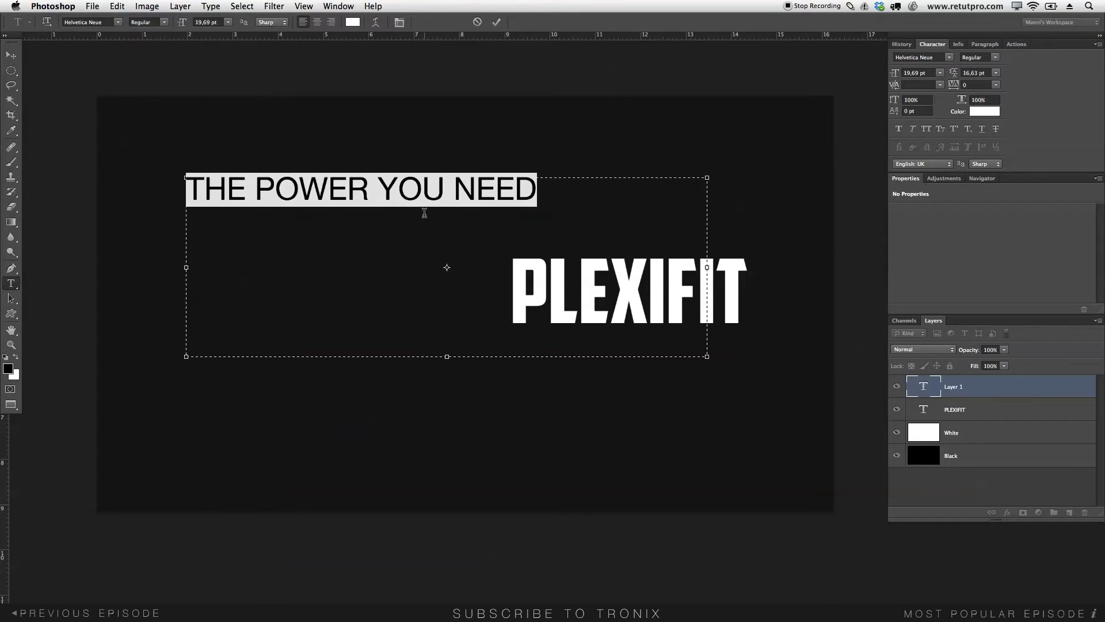
{"action": "left_click_drag", "start_coordinate": [543, 190], "coordinate": [188, 183]}
{"action": "left_click", "coordinate": [166, 23]}
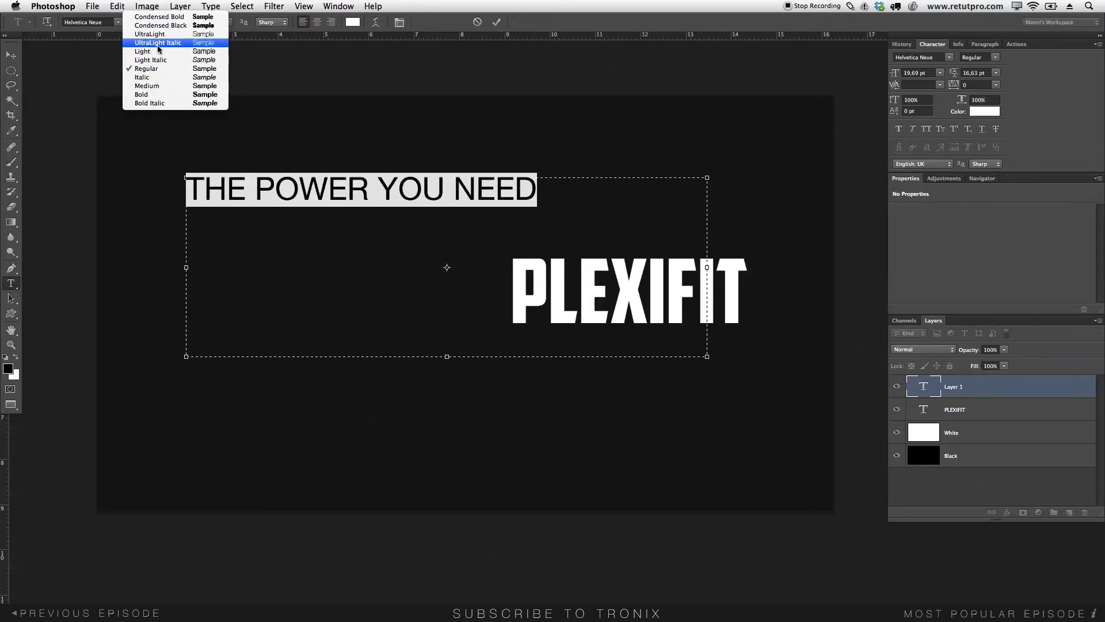
{"action": "left_click", "coordinate": [156, 34]}
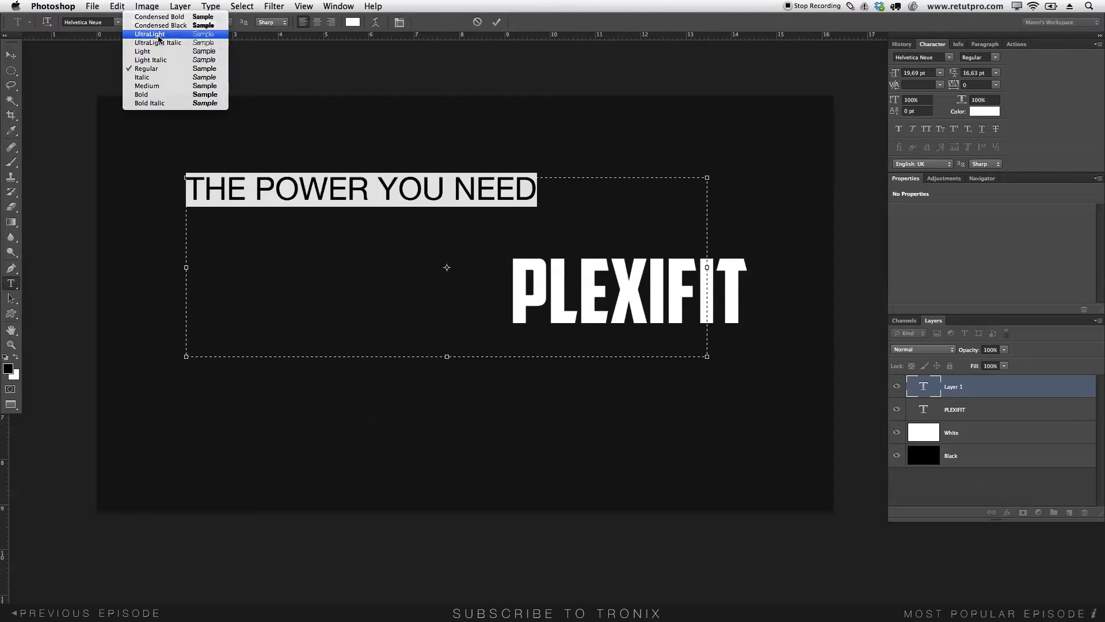
{"action": "left_click", "coordinate": [306, 205]}
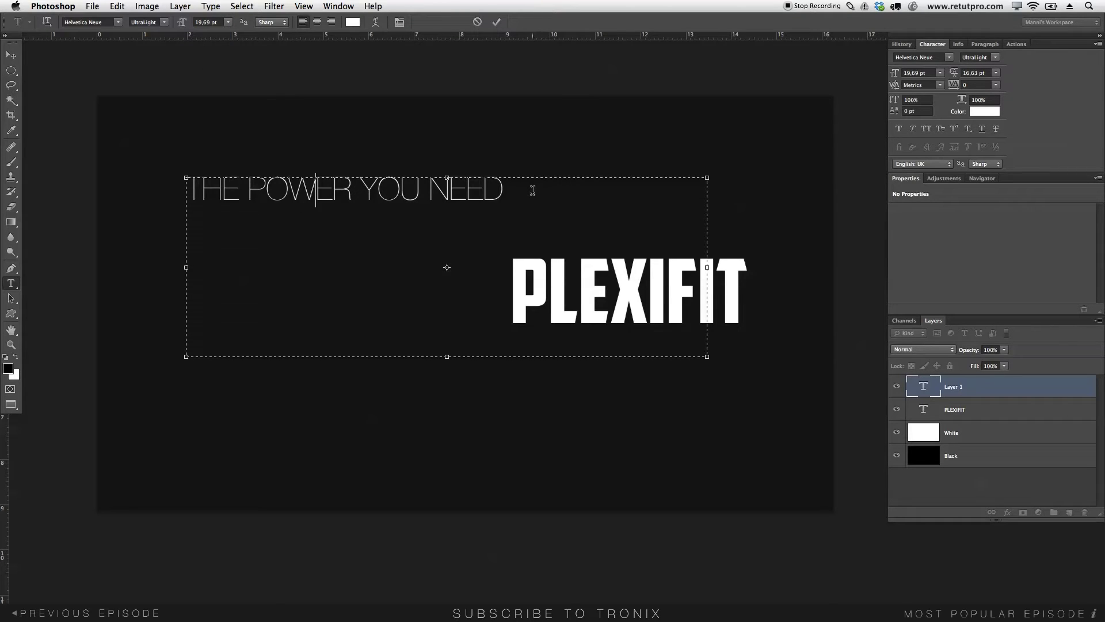
- Size the tagline to 14.69 pt with tracking 140 and commit it
{"action": "left_click_drag", "start_coordinate": [530, 191], "coordinate": [189, 192]}
{"action": "left_click_drag", "start_coordinate": [183, 25], "coordinate": [180, 27]}
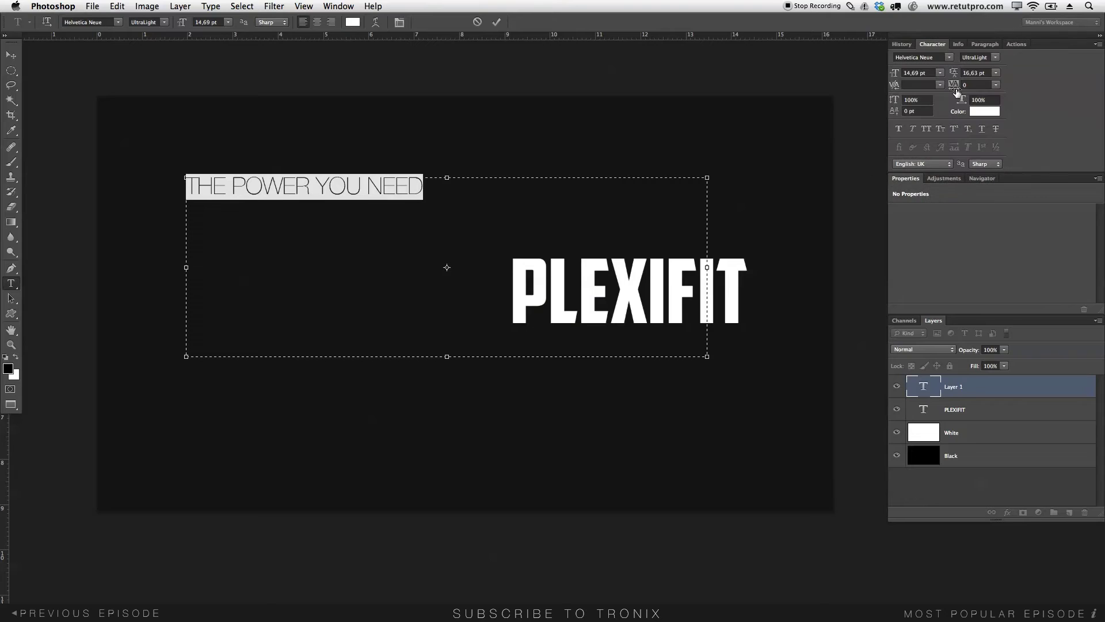
{"action": "left_click_drag", "start_coordinate": [955, 87], "coordinate": [964, 93]}
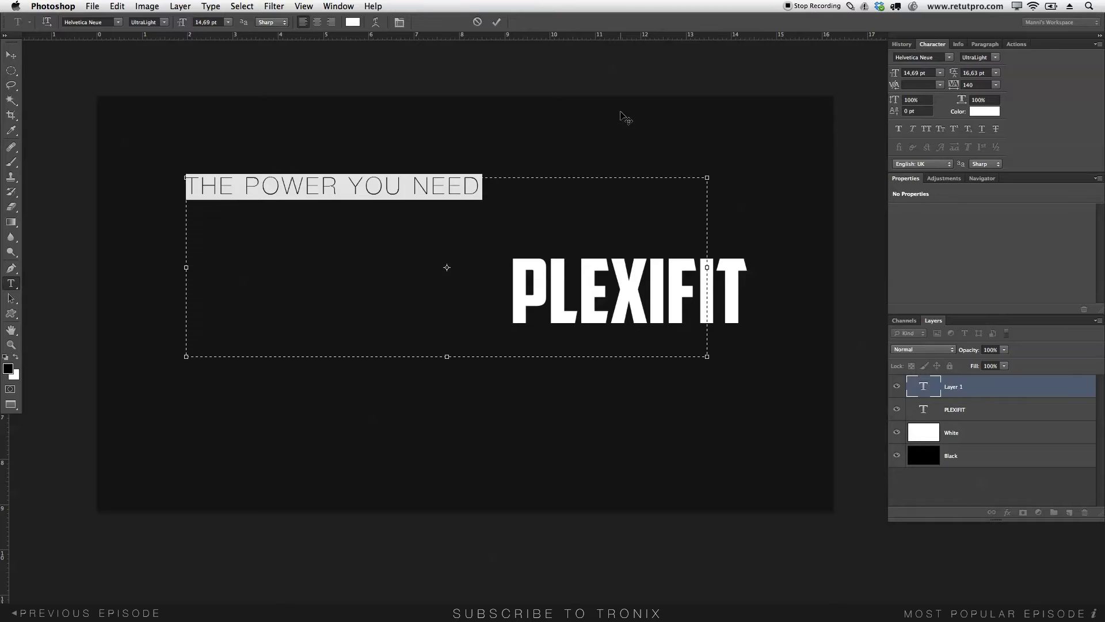
{"action": "left_click", "coordinate": [496, 22]}
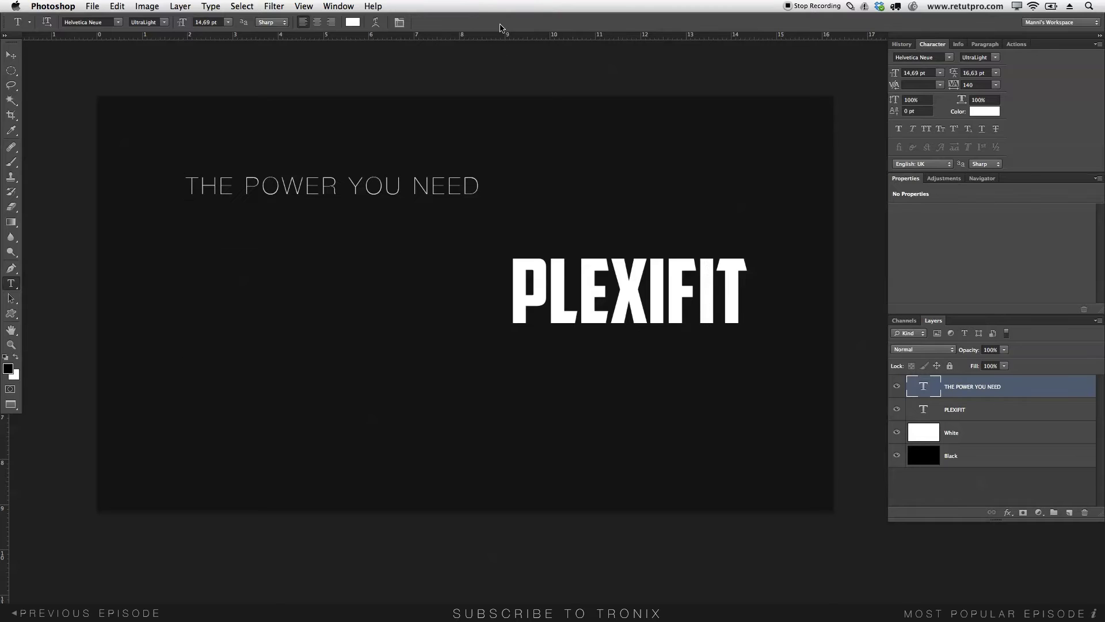
- Move the tagline directly beneath PLEXIFIT, left-aligned, and pick the Custom Shape Tool
{"action": "left_click", "coordinate": [16, 53]}
{"action": "left_click_drag", "start_coordinate": [217, 156], "coordinate": [543, 308]}
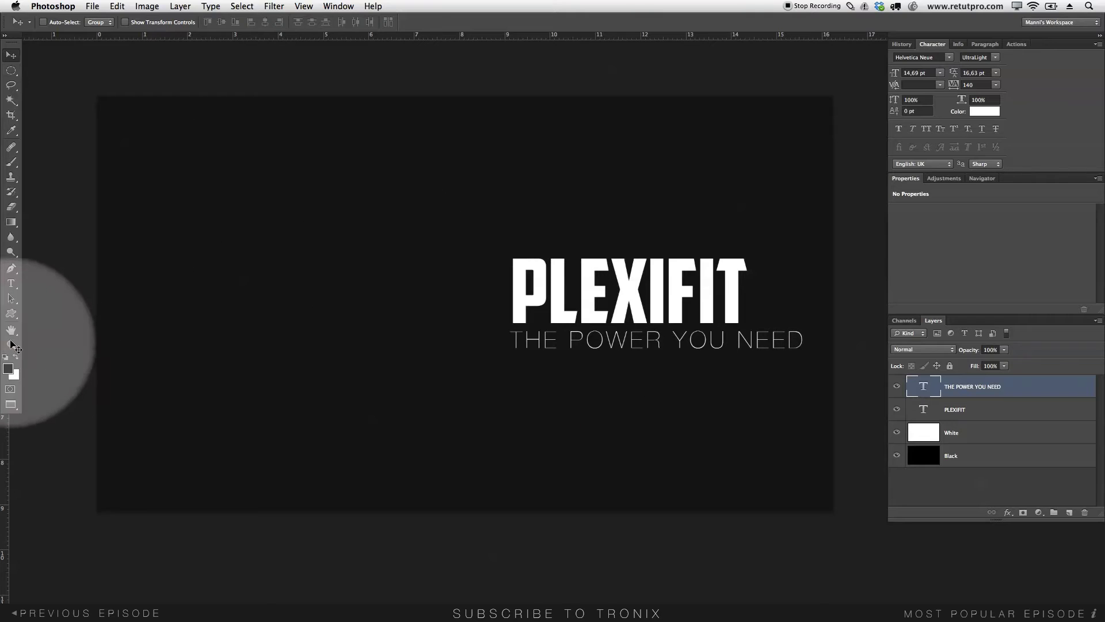
{"action": "left_click", "coordinate": [10, 316]}
{"action": "left_click_drag", "start_coordinate": [11, 321], "coordinate": [64, 365]}
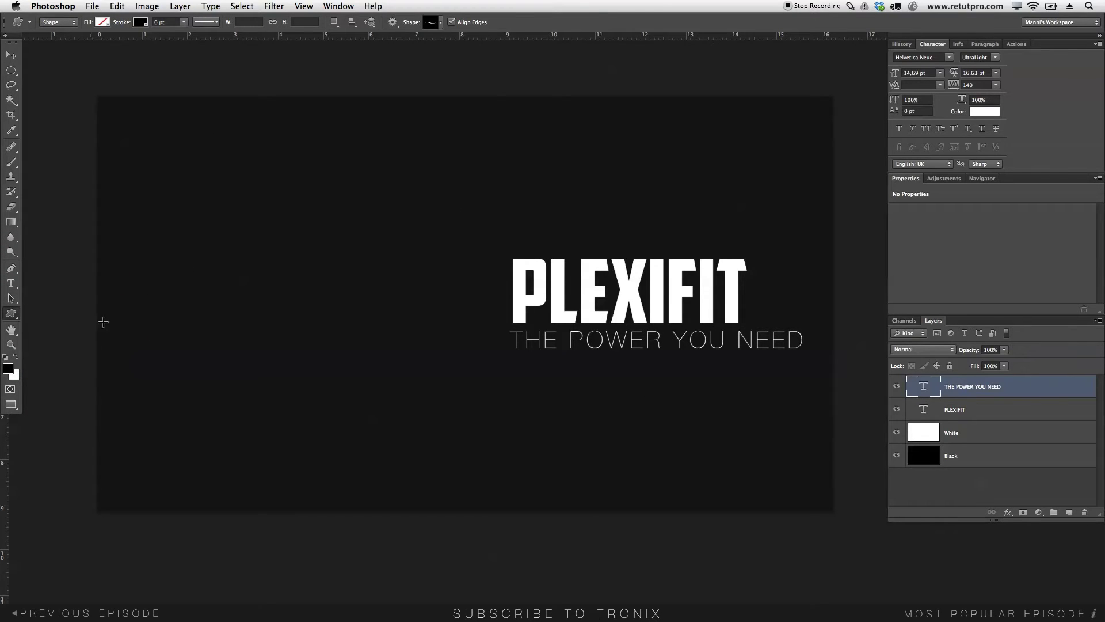
- Pick Hexagon Frame from the custom shape library and close the picker
{"action": "left_click", "coordinate": [438, 22]}
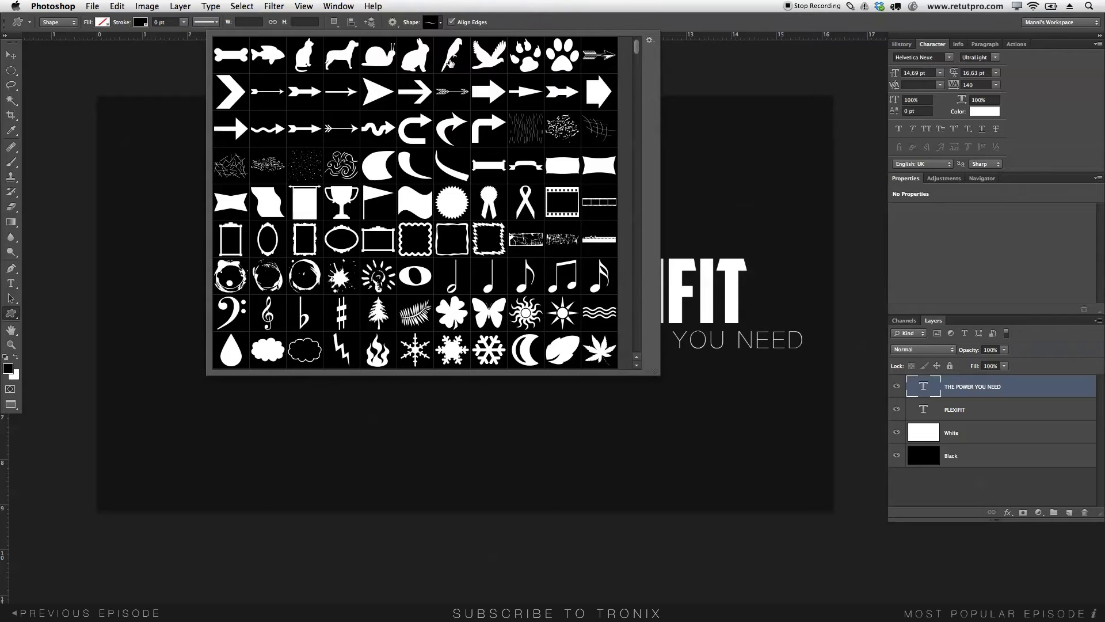
{"action": "left_click_drag", "start_coordinate": [638, 49], "coordinate": [637, 58]}
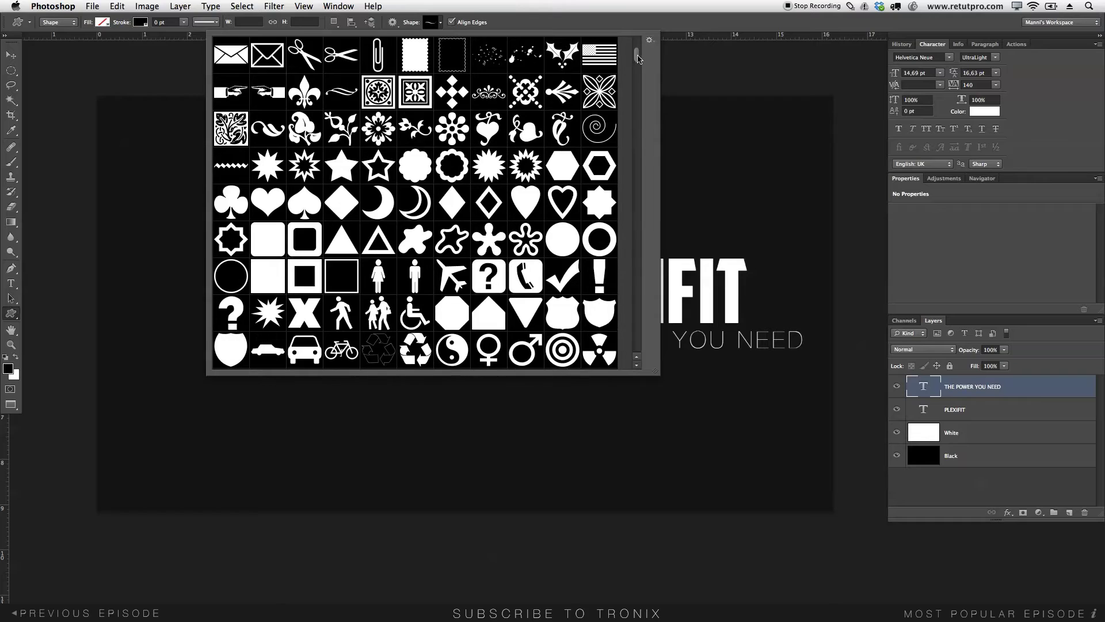
{"action": "left_click", "coordinate": [590, 174]}
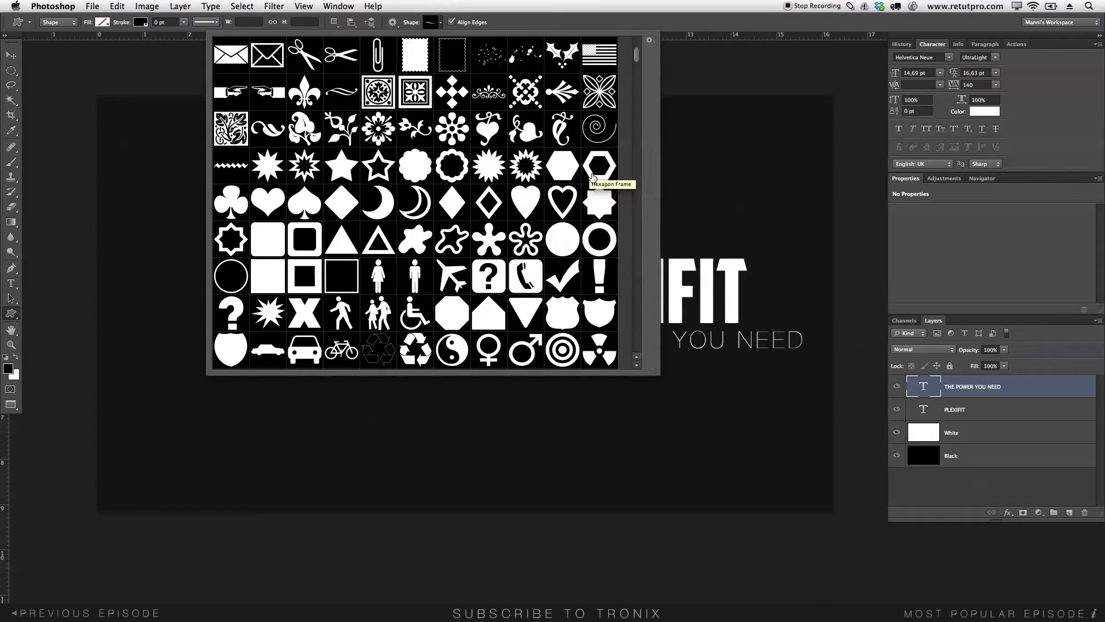
{"action": "left_click", "coordinate": [602, 176]}
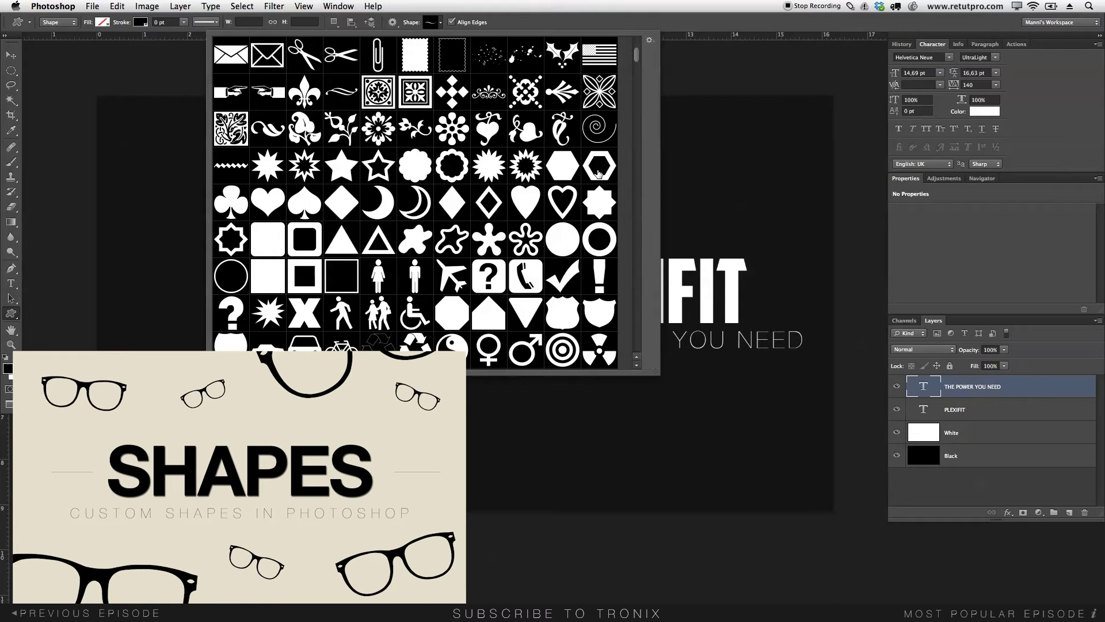
{"action": "left_click", "coordinate": [598, 172]}
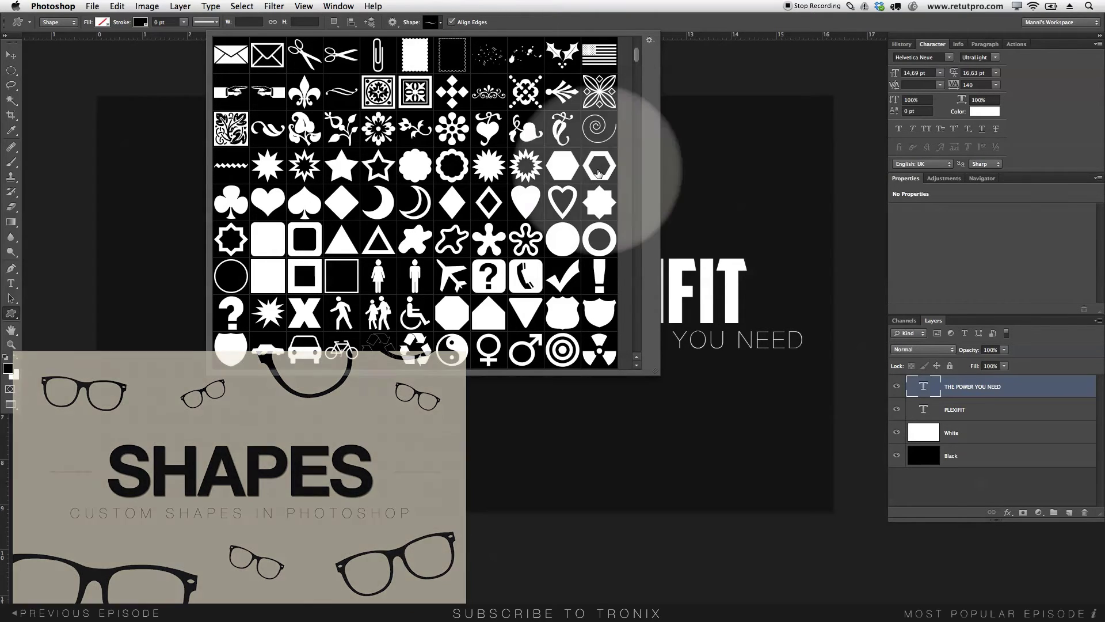
{"action": "left_click", "coordinate": [518, 22]}
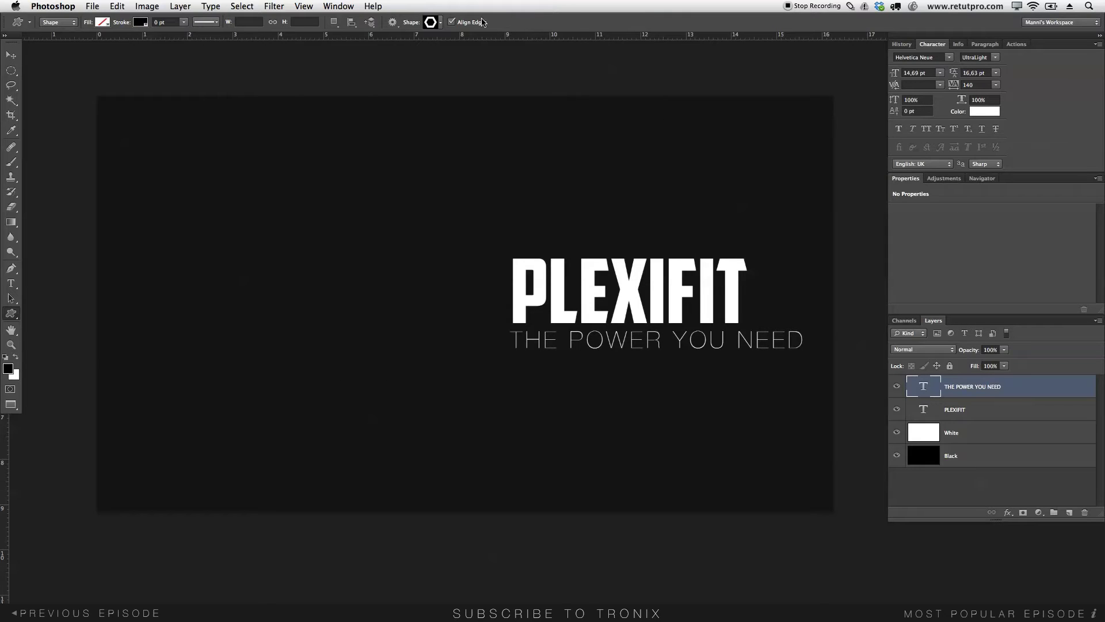
- Draw a yellow-filled Hexagon Frame left of PLEXIFIT and open its fill colour picker
{"action": "left_click", "coordinate": [102, 23]}
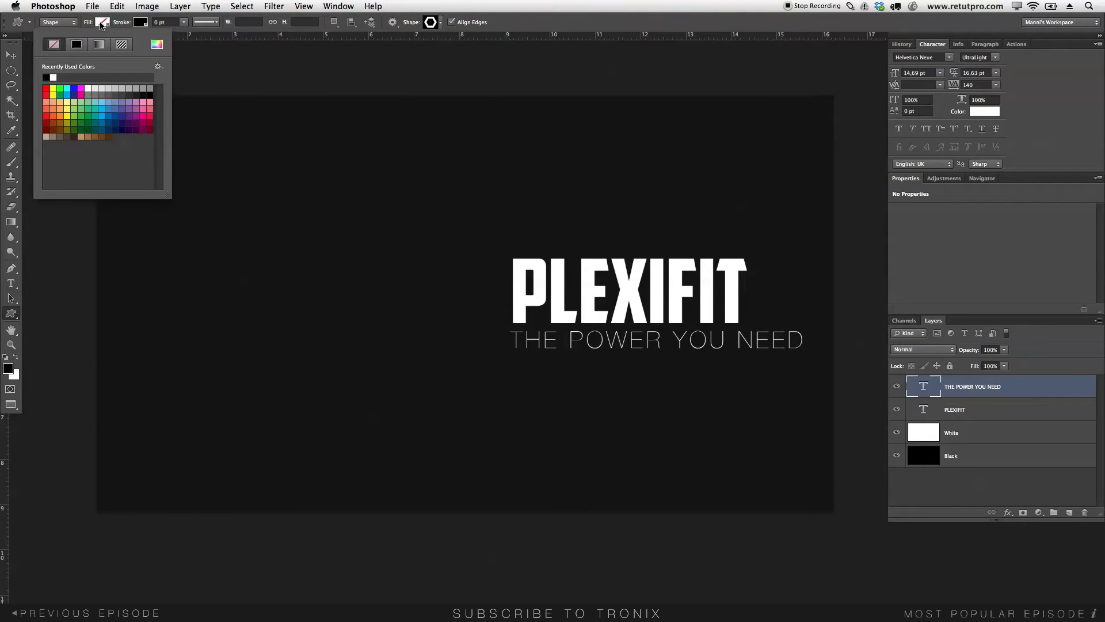
{"action": "left_click", "coordinate": [55, 93]}
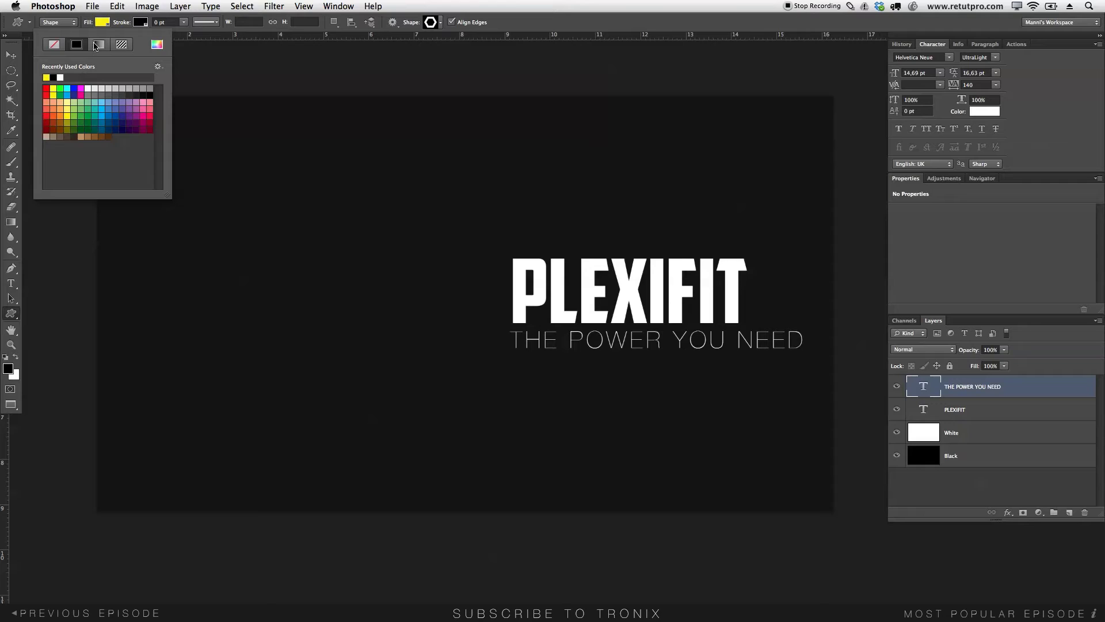
{"action": "left_click", "coordinate": [119, 3]}
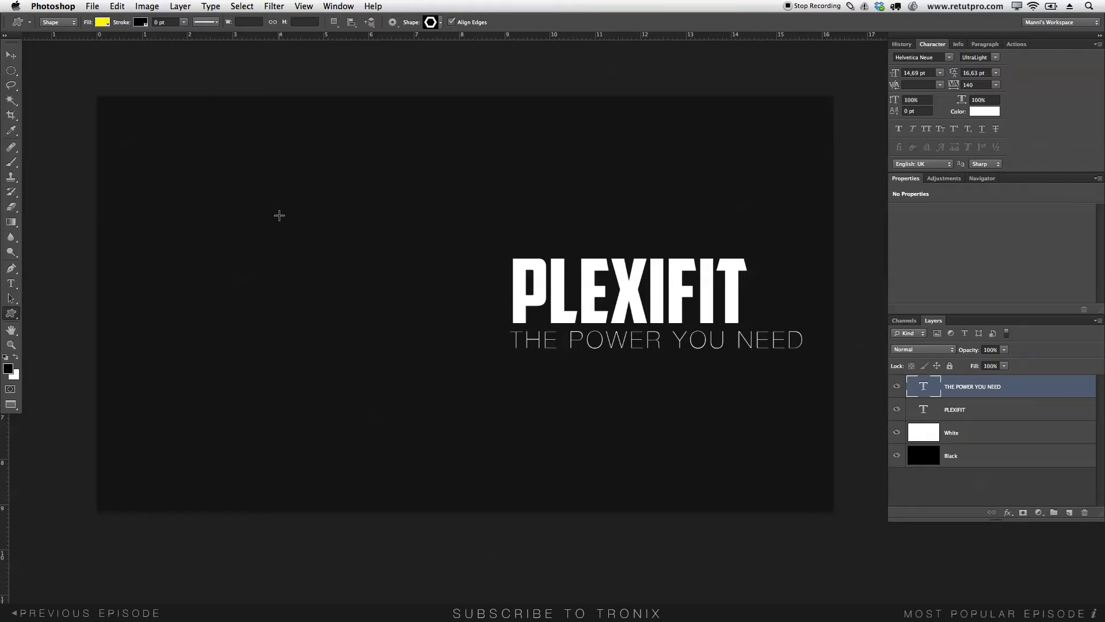
{"action": "left_click_drag", "start_coordinate": [253, 211], "coordinate": [436, 381]}
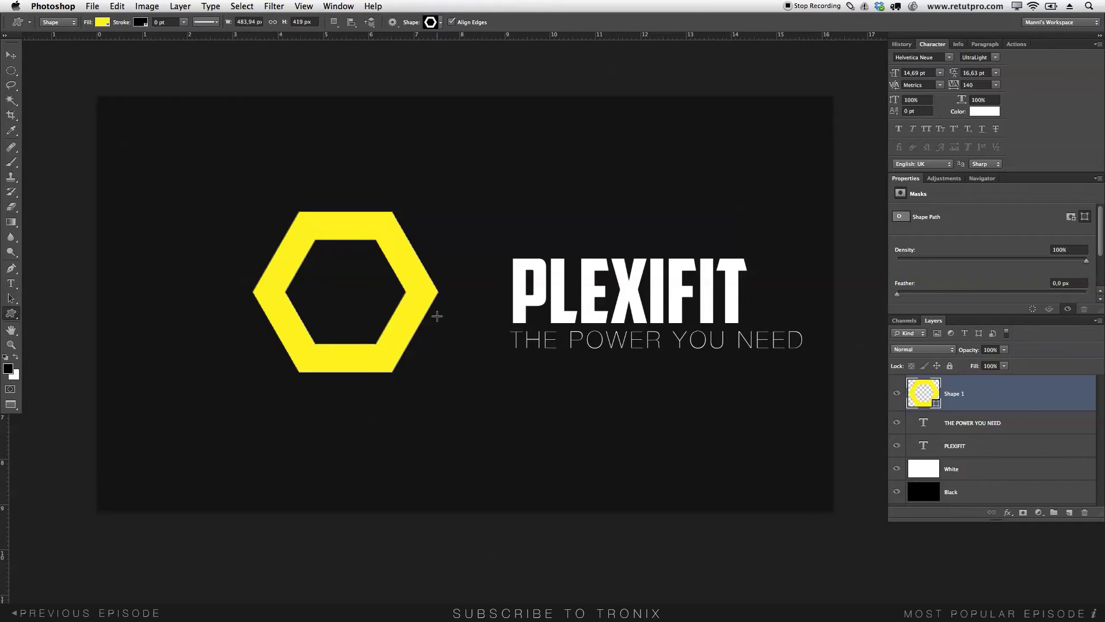
{"action": "left_click", "coordinate": [417, 283]}
{"action": "left_click", "coordinate": [927, 399]}
{"action": "double_click", "coordinate": [928, 399]}
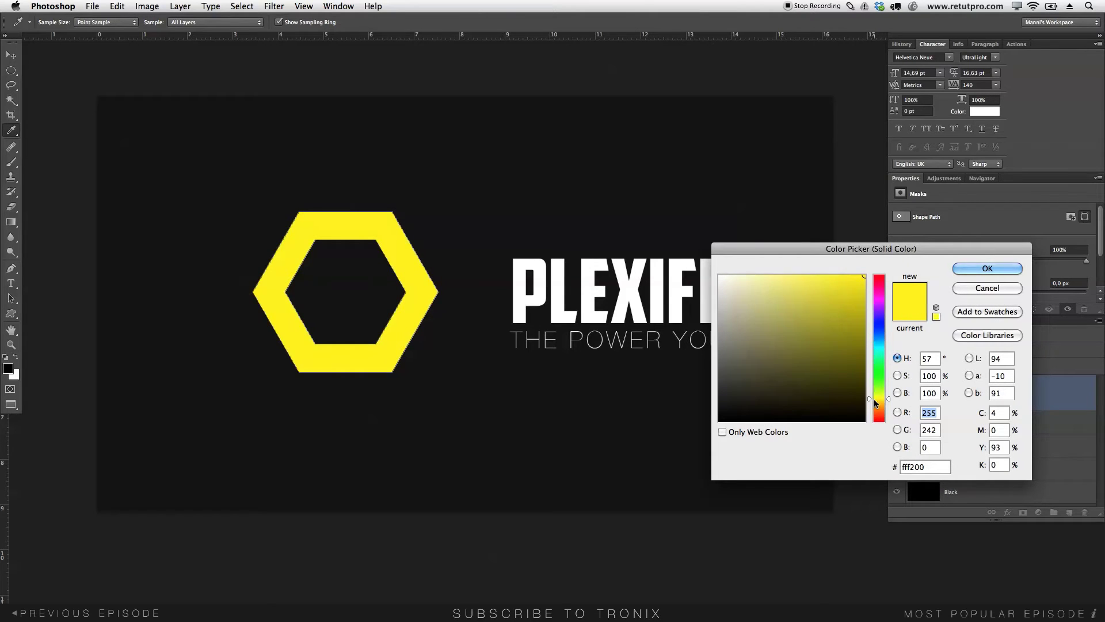
- Deepen the hexagon's fill from bright yellow to gold d8ad01 in the Color Picker
{"action": "left_click", "coordinate": [870, 398]}
{"action": "left_click_drag", "start_coordinate": [870, 399], "coordinate": [870, 402]}
{"action": "left_click_drag", "start_coordinate": [864, 346], "coordinate": [864, 297]}
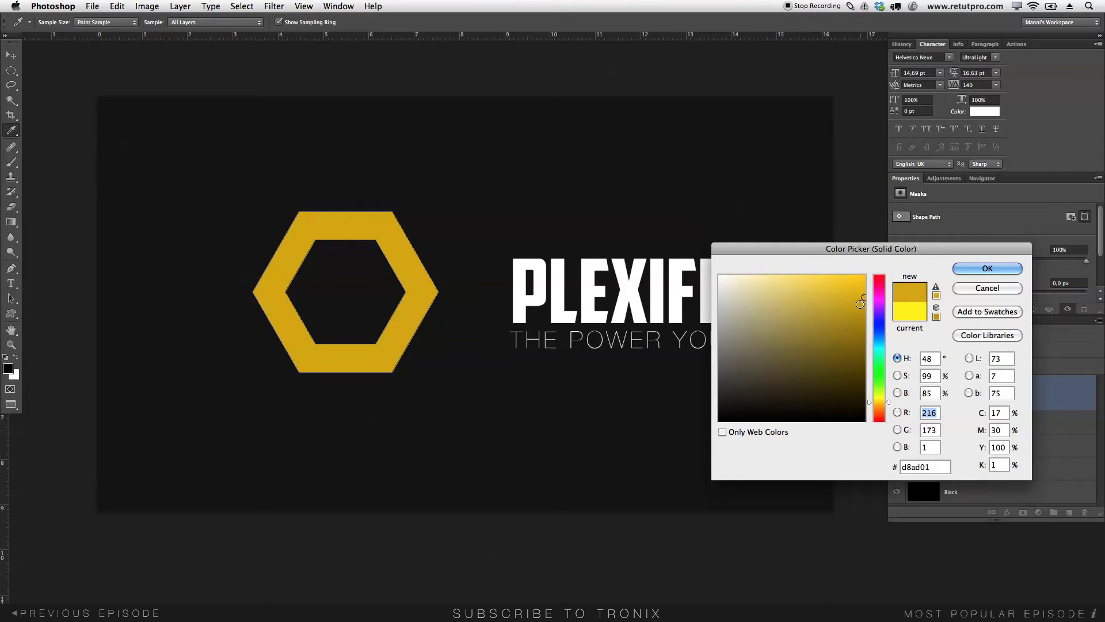
{"action": "left_click", "coordinate": [909, 466]}
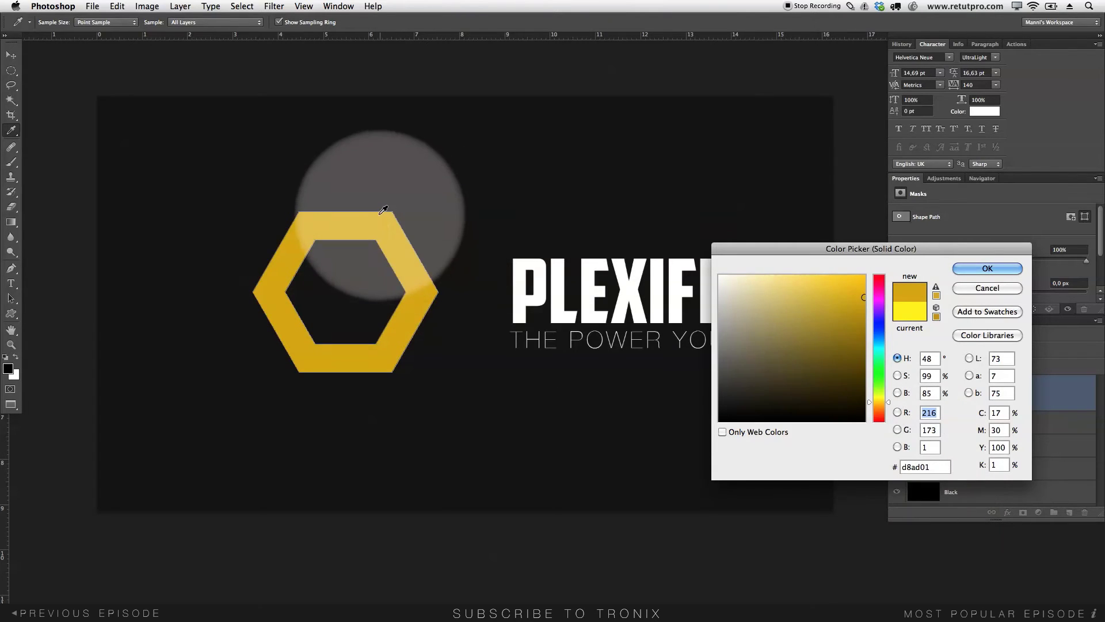
{"action": "left_click", "coordinate": [960, 269]}
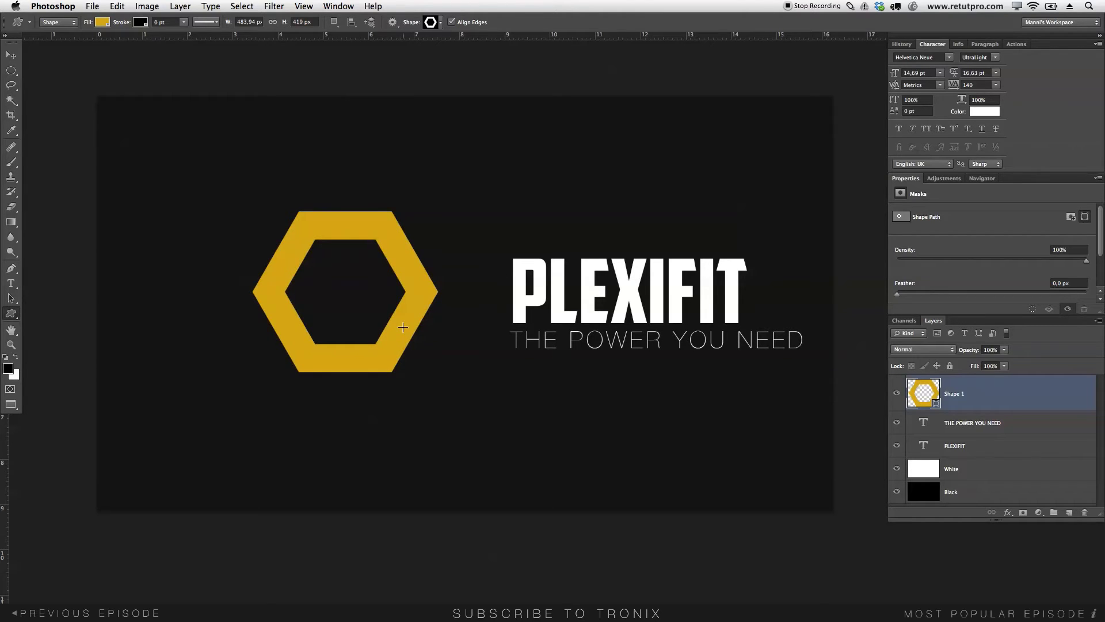
- Rotate the hexagon 90° counter-clockwise and shift it right and down toward the title
{"action": "left_click", "coordinate": [384, 270]}
{"action": "left_click", "coordinate": [94, 6]}
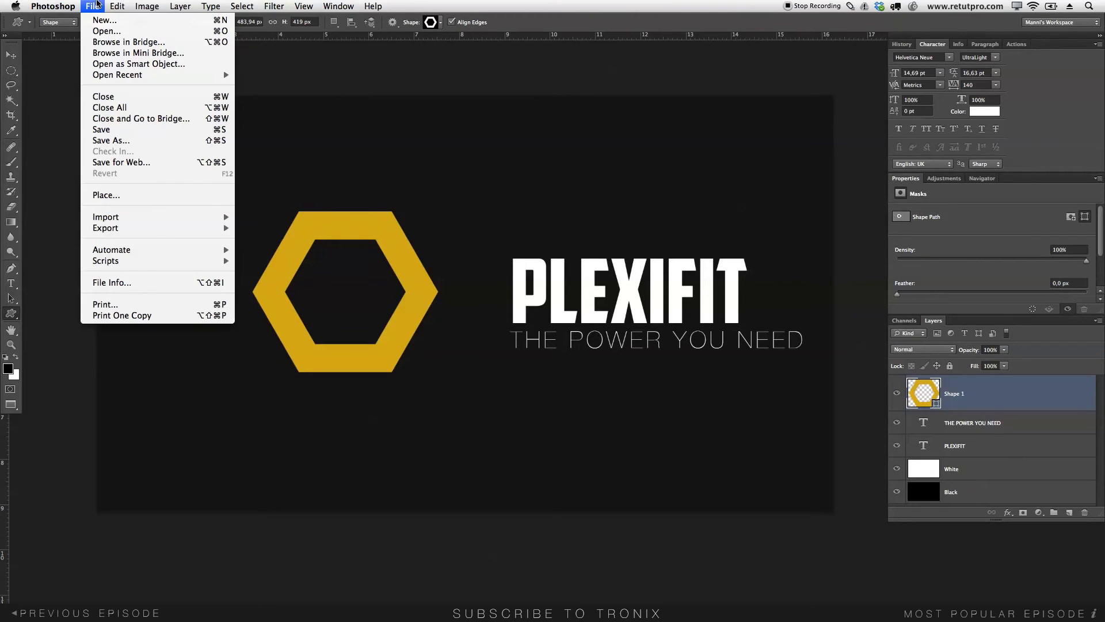
{"action": "mouse_move", "coordinate": [117, 6]}
{"action": "mouse_move", "coordinate": [135, 261]}
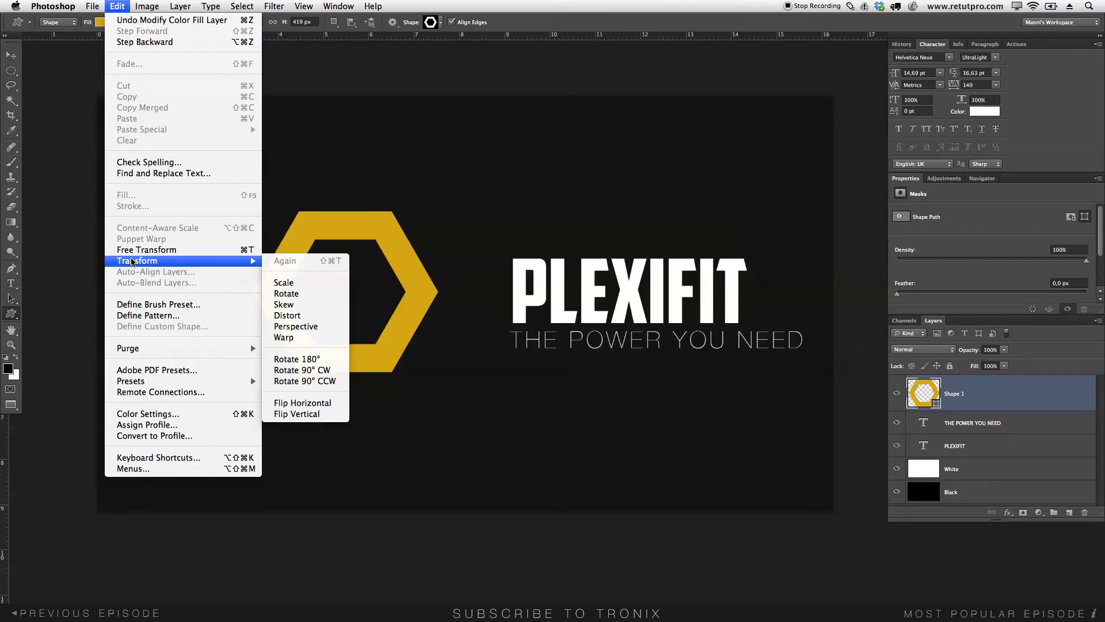
{"action": "left_click", "coordinate": [324, 382]}
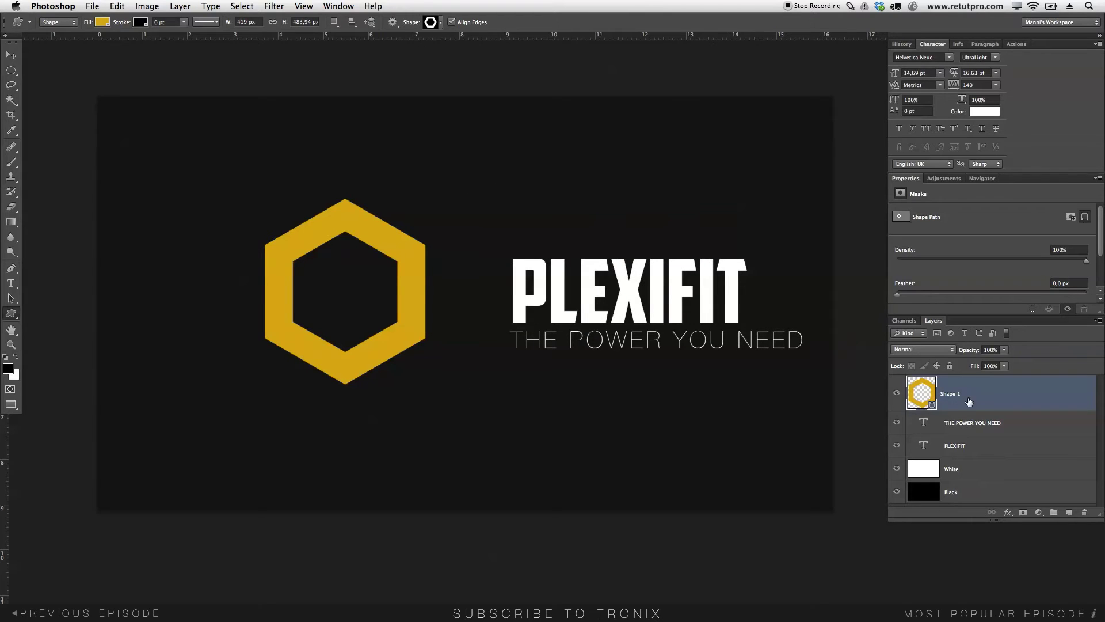
{"action": "key", "text": "v"}
{"action": "mouse_move", "coordinate": [403, 290]}
{"action": "left_mouse_down"}
{"action": "mouse_move", "coordinate": [433, 300]}
{"action": "mouse_move", "coordinate": [416, 303]}
{"action": "left_mouse_up"}
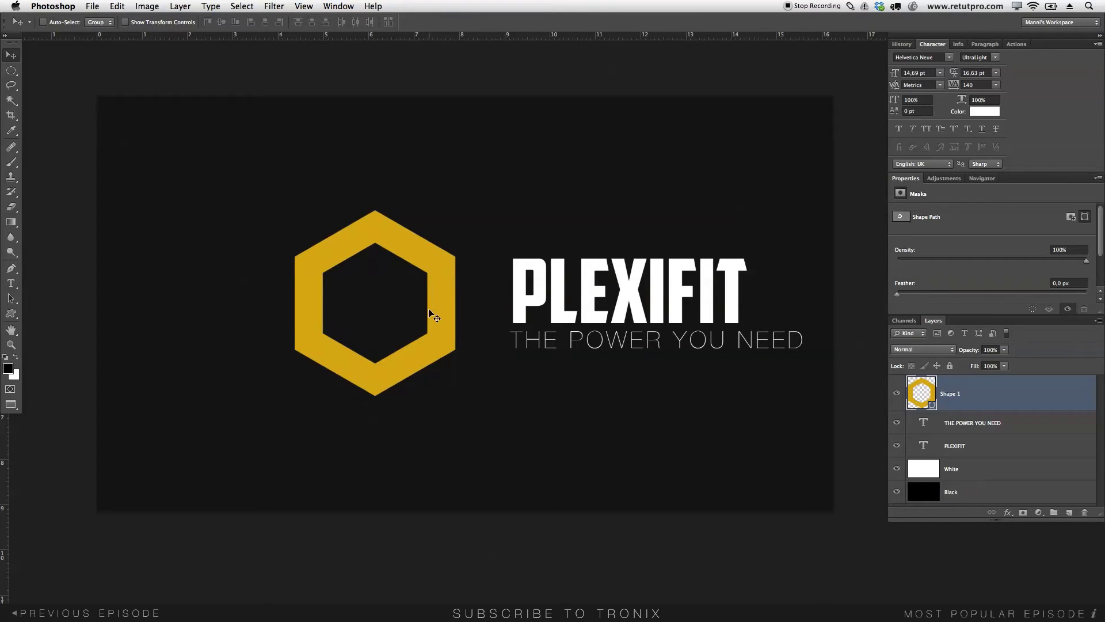
- Scale the hexagon down to about 91% and move it left beside the PLEXIFIT title
{"action": "key", "text": "ctrl+t"}
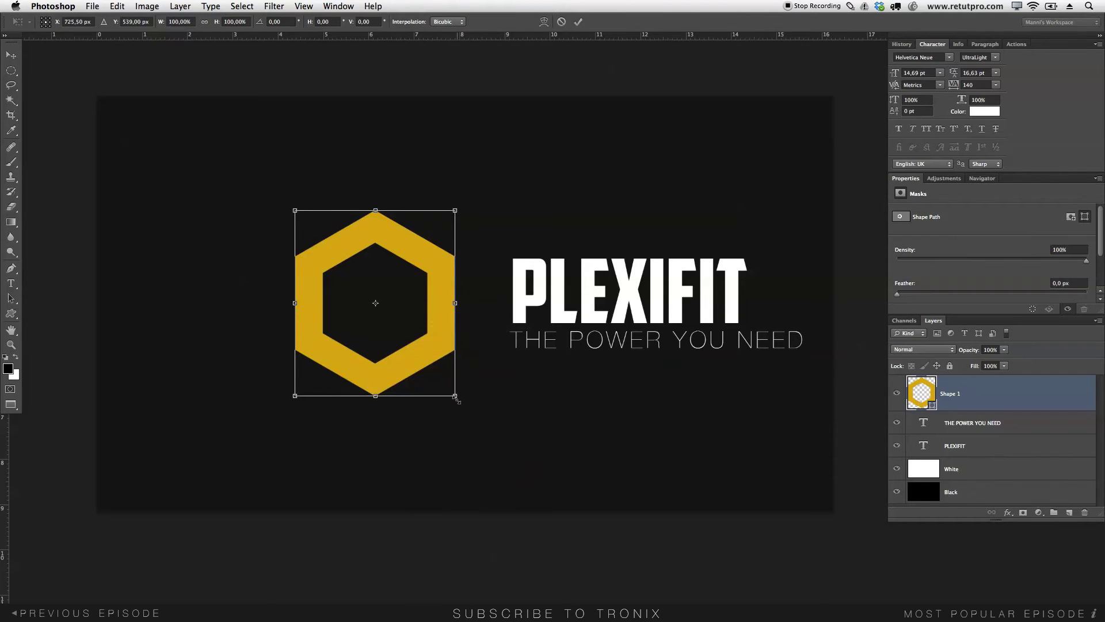
{"action": "left_click_drag", "start_coordinate": [456, 396], "coordinate": [441, 378]}
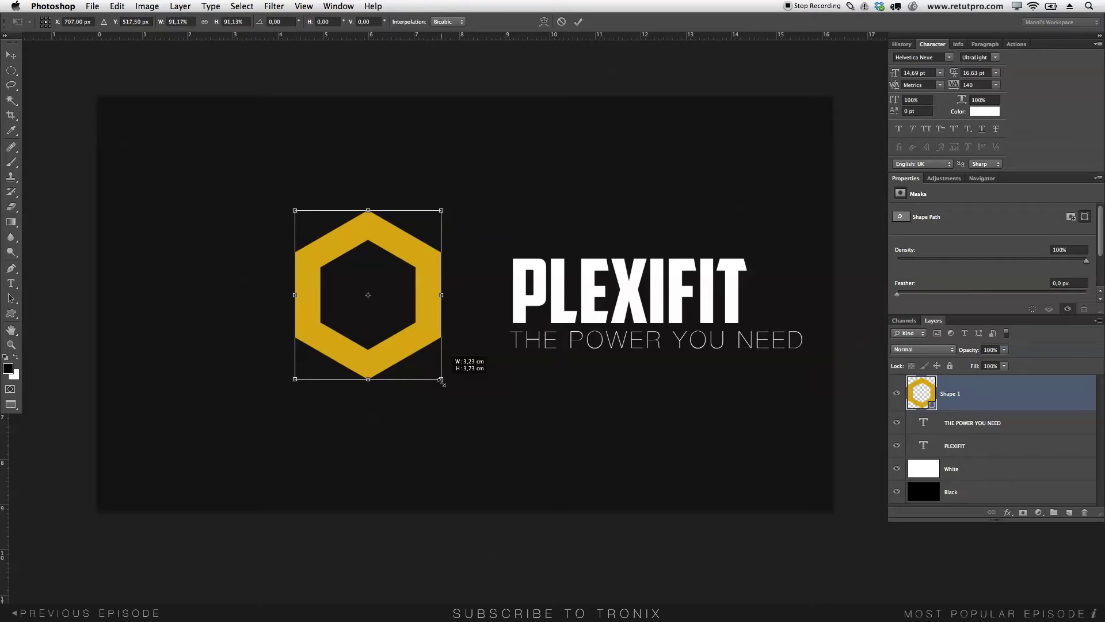
{"action": "left_click", "coordinate": [578, 22]}
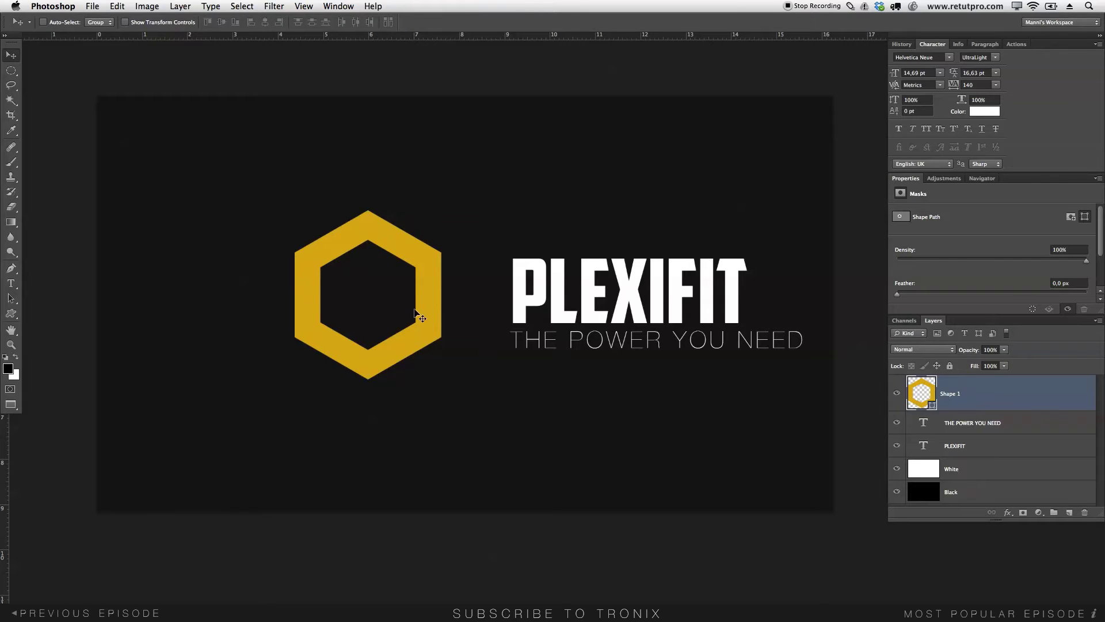
{"action": "left_click_drag", "start_coordinate": [414, 316], "coordinate": [380, 321]}
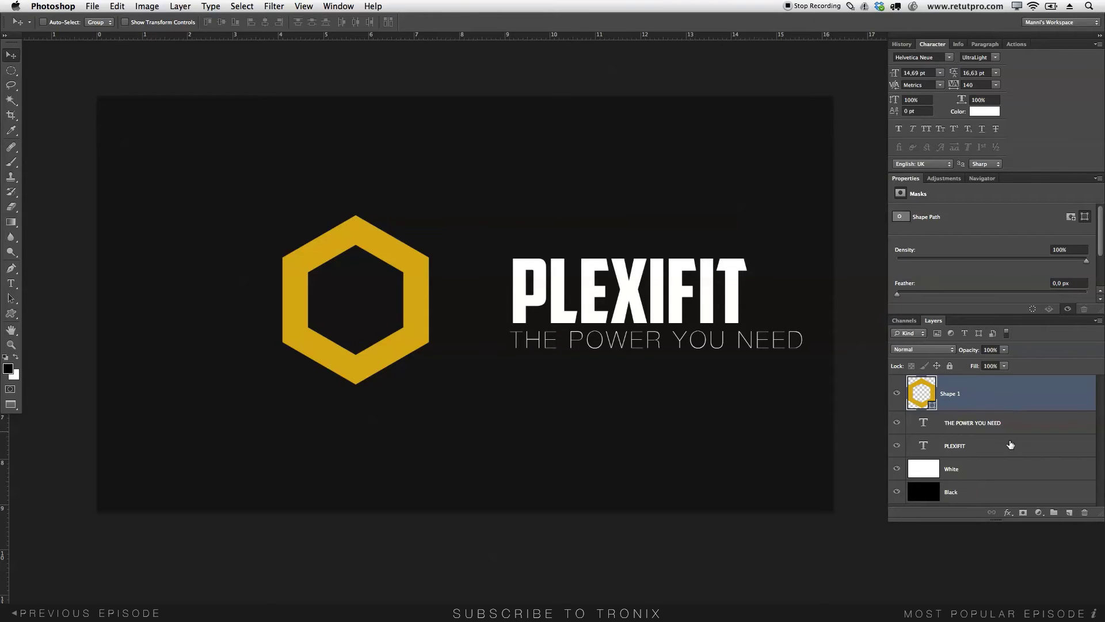
- Duplicate the PLEXIFIT title layer, moving the copy to the top of the stack and above the hexagon
{"action": "left_click", "coordinate": [955, 446]}
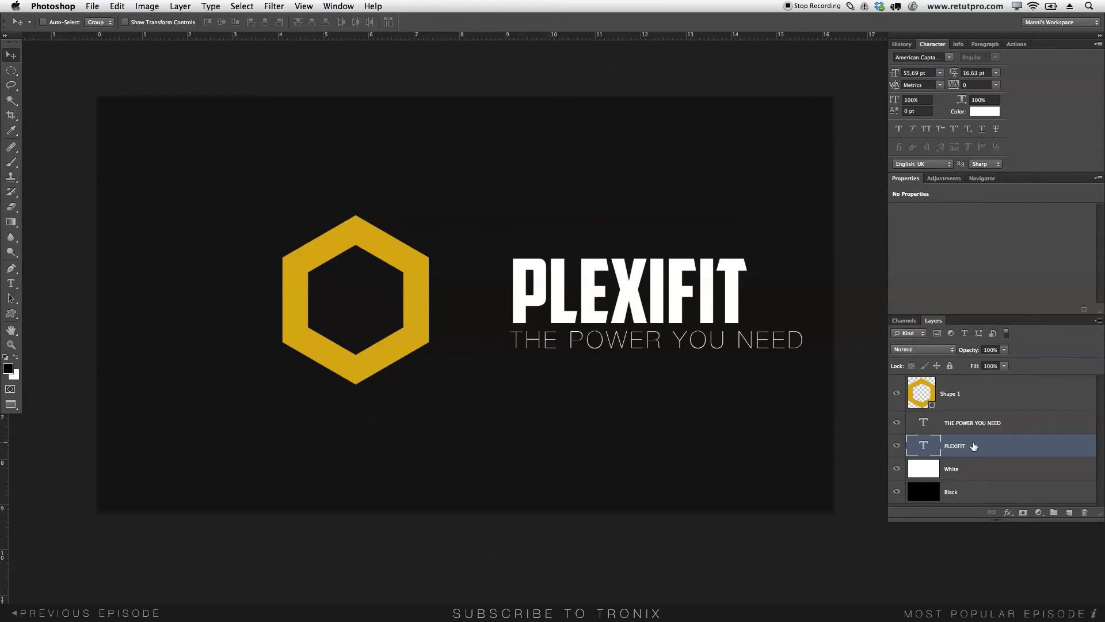
{"action": "key", "text": "super+j"}
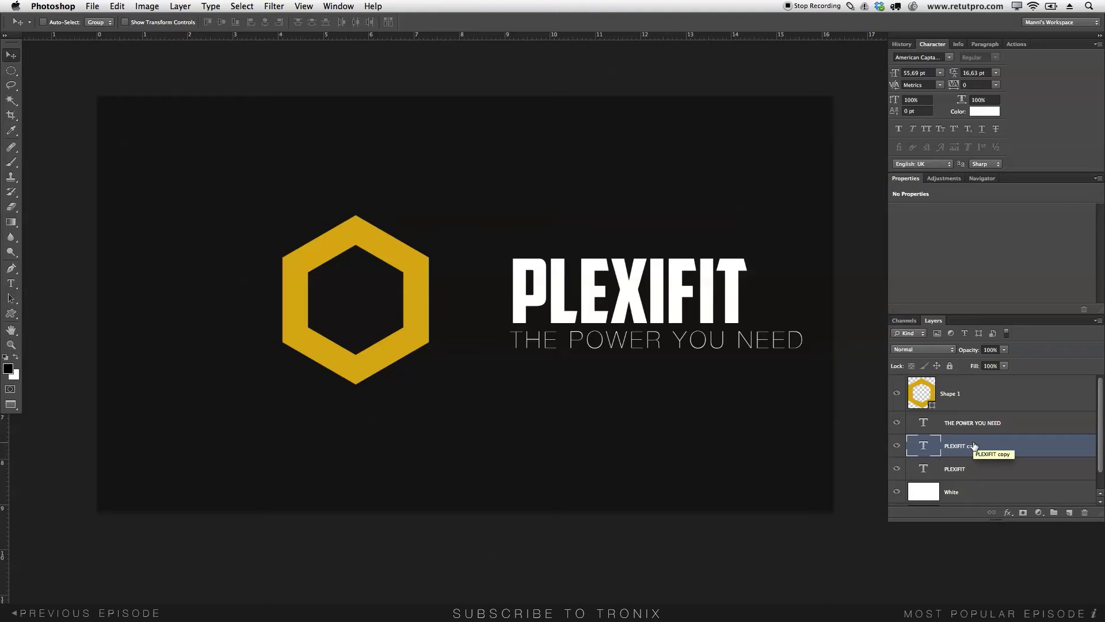
{"action": "left_click_drag", "start_coordinate": [925, 444], "coordinate": [936, 380]}
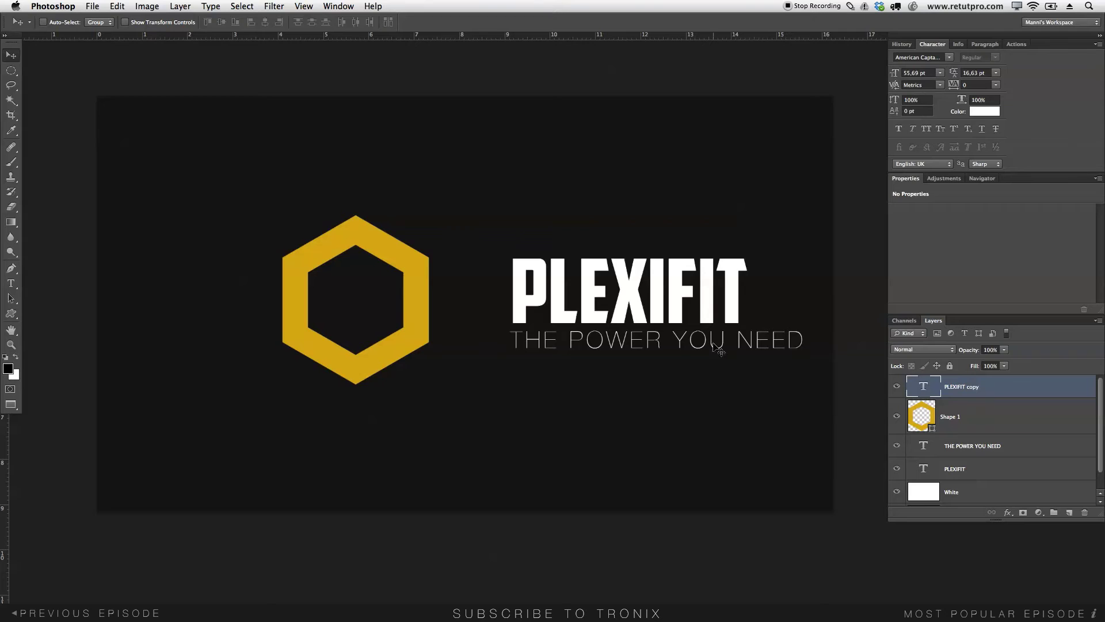
{"action": "left_click_drag", "start_coordinate": [672, 303], "coordinate": [570, 194]}
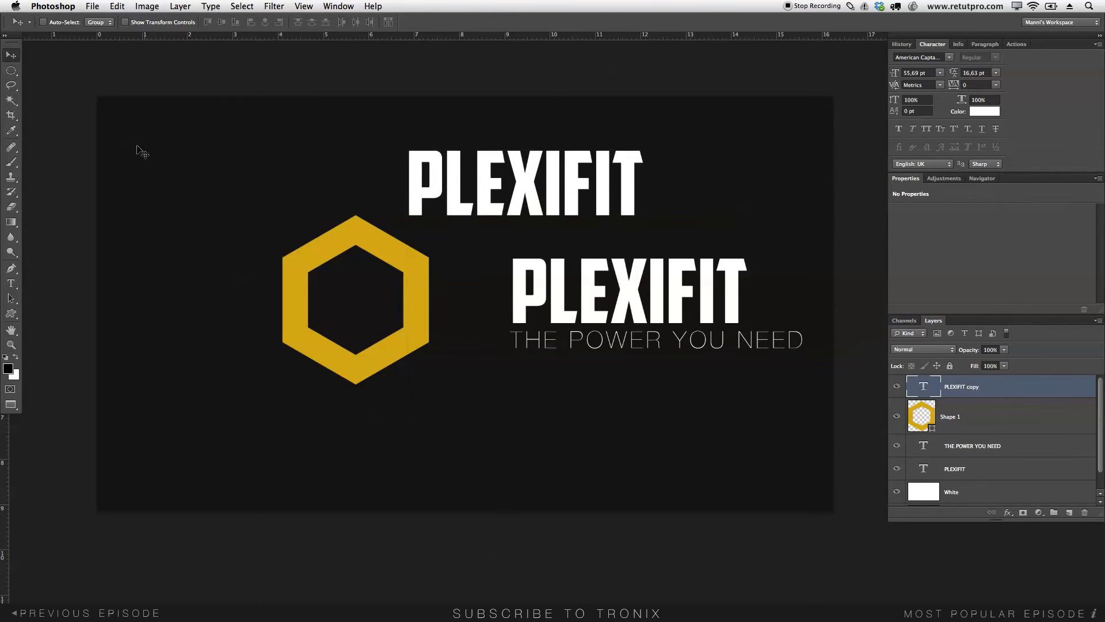
- Delete 'LEXIFIT' from the copied text so only the letter P remains
{"action": "left_click", "coordinate": [10, 283]}
{"action": "left_click", "coordinate": [520, 167]}
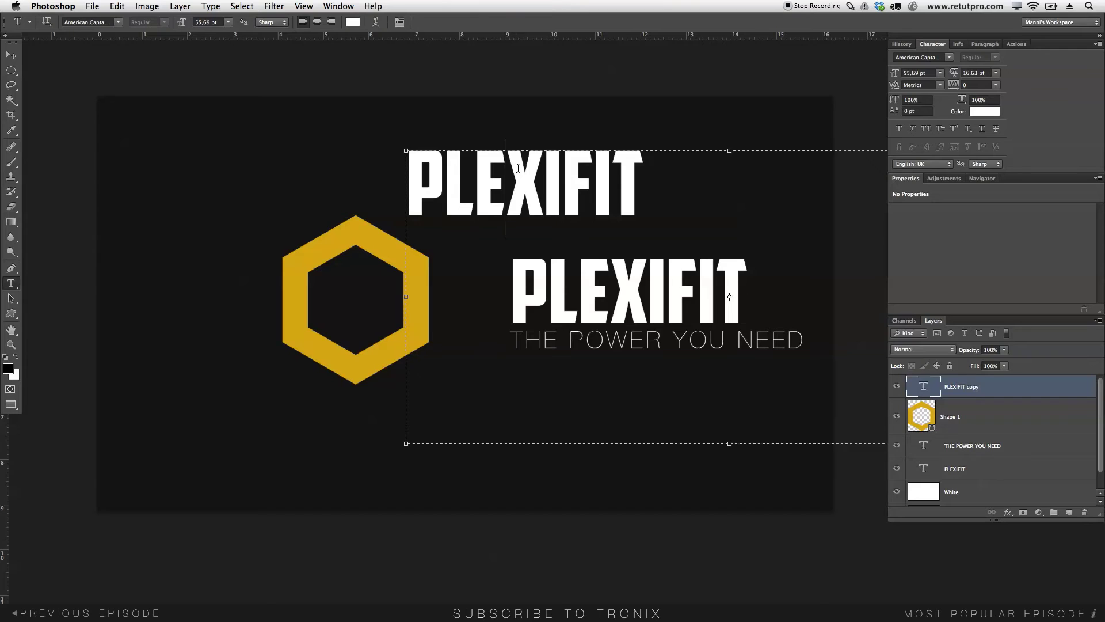
{"action": "left_click_drag", "start_coordinate": [677, 175], "coordinate": [460, 172]}
{"action": "key", "text": "BackSpace"}
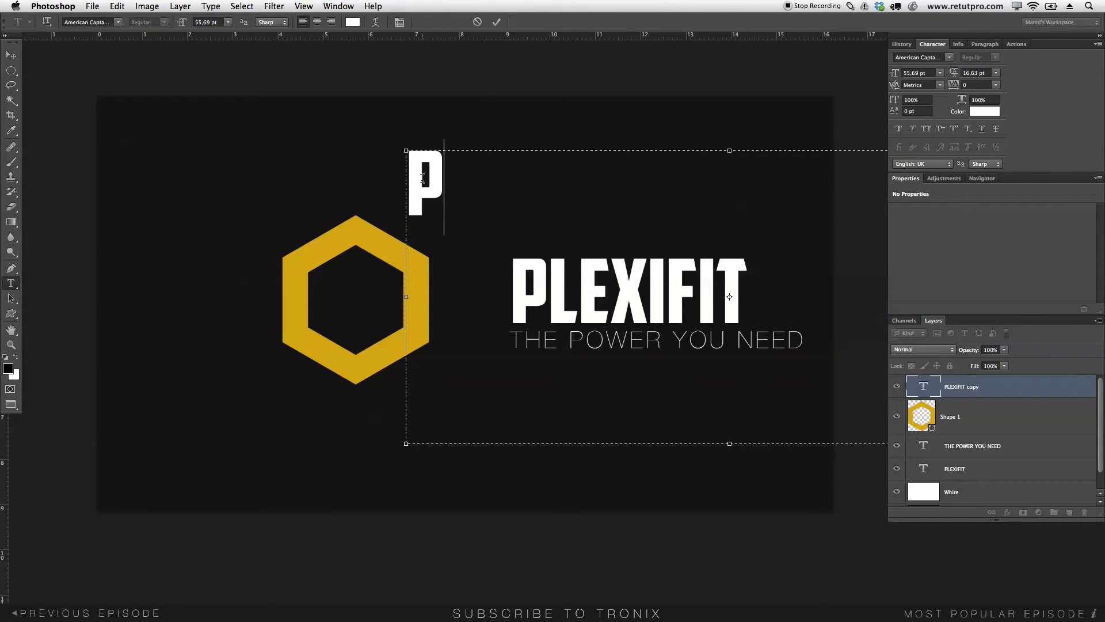
{"action": "left_click", "coordinate": [496, 22]}
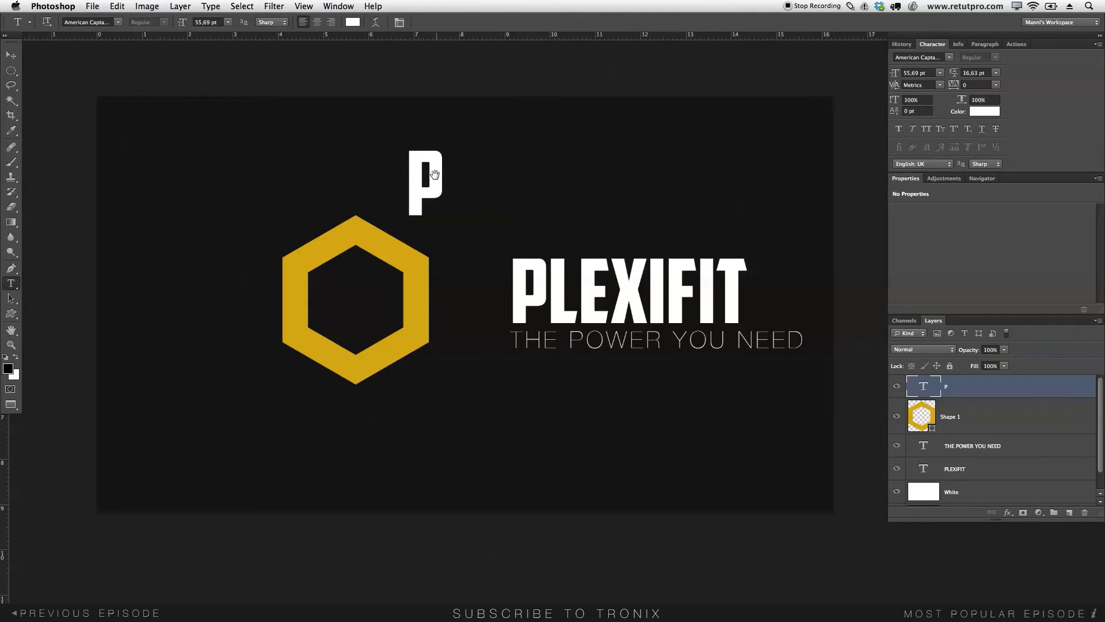
- Centre the P inside the gold hexagon, fine-tuning with arrow-key nudges
{"action": "key", "text": "v"}
{"action": "left_click_drag", "start_coordinate": [425, 187], "coordinate": [358, 301]}
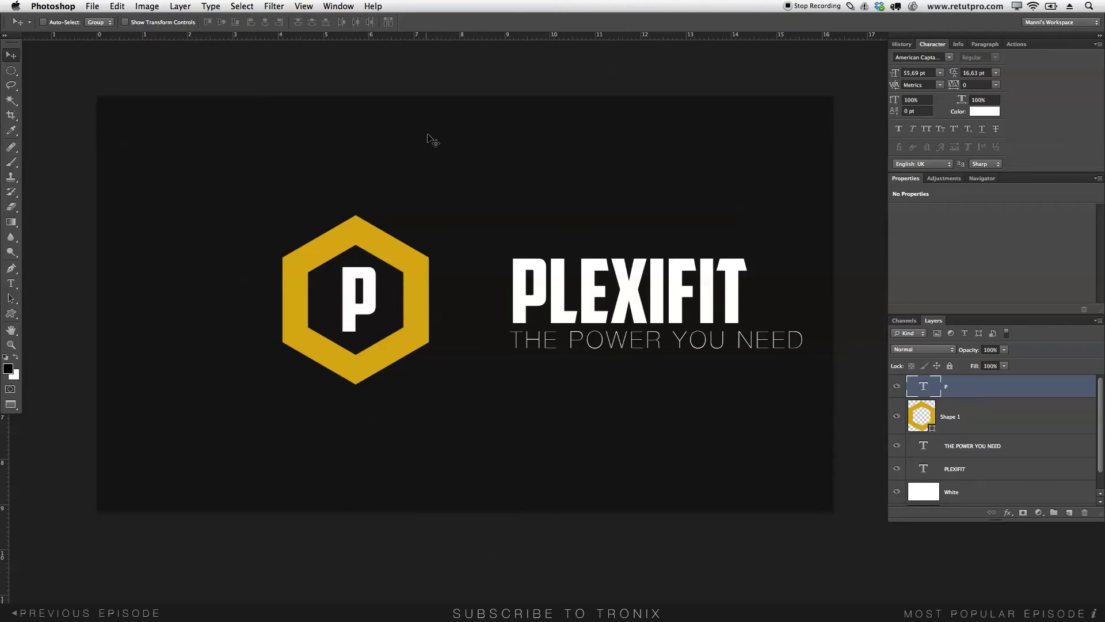
{"action": "left_click_drag", "start_coordinate": [432, 140], "coordinate": [388, 198]}
{"action": "left_click_drag", "start_coordinate": [340, 346], "coordinate": [384, 282]}
{"action": "key", "text": "Left"}
{"action": "key", "text": "Left"}
{"action": "key", "text": "Left"}
{"action": "key", "text": "Right"}
{"action": "key", "text": "Left"}
{"action": "key", "text": "Left"}
{"action": "key", "text": "Right"}
{"action": "key", "text": "Left"}
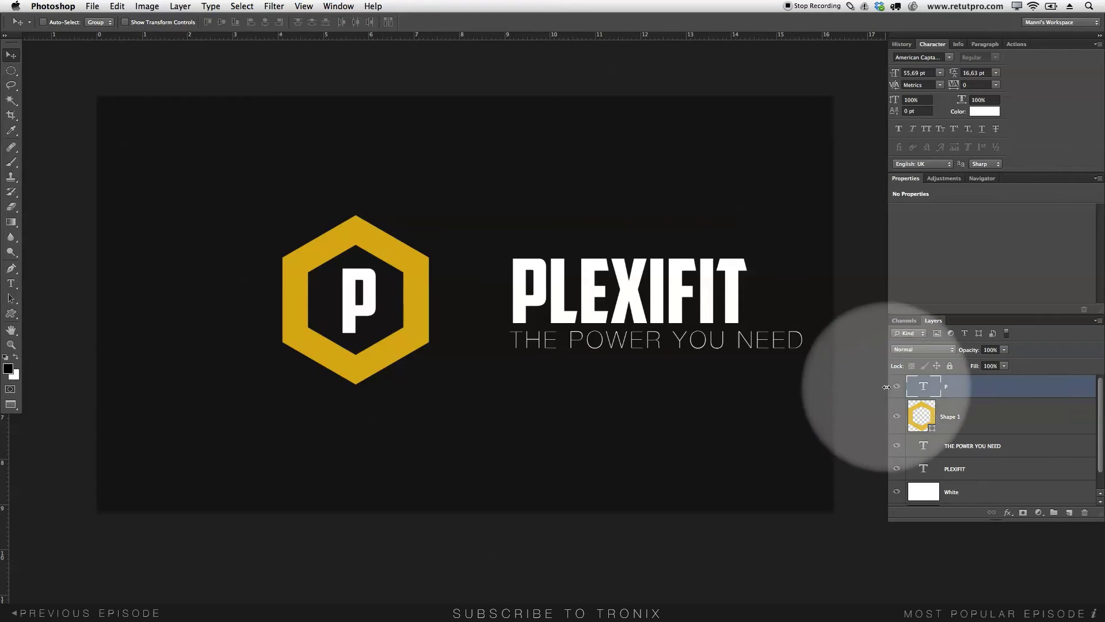
- Rasterize the P type layer and pick the Rectangular Marquee tool
{"action": "right_click", "coordinate": [957, 390]}
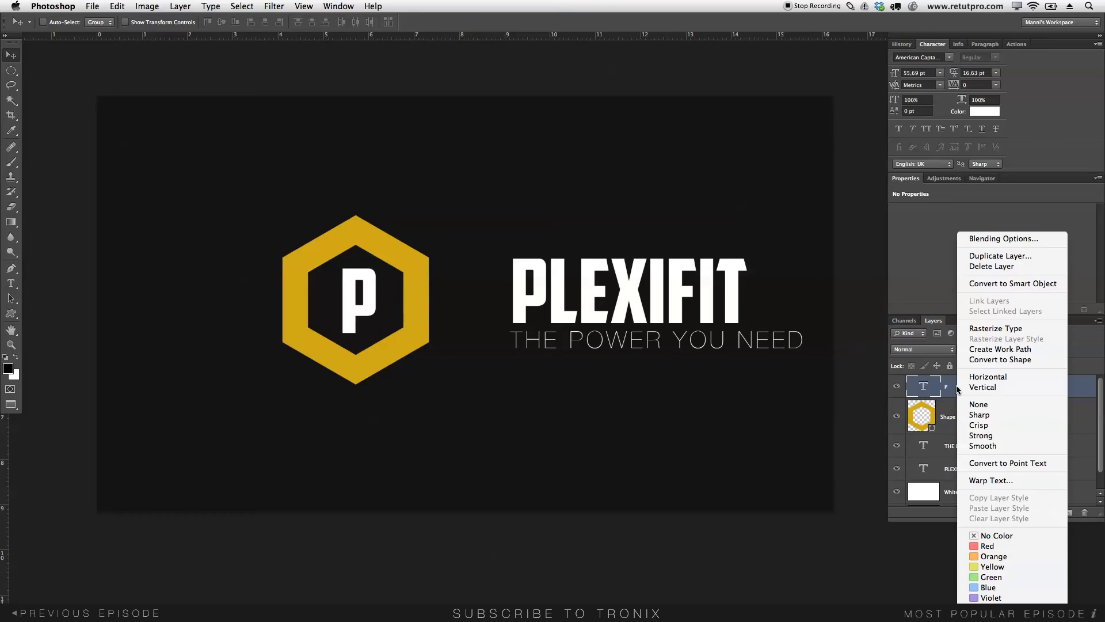
{"action": "left_click", "coordinate": [990, 330]}
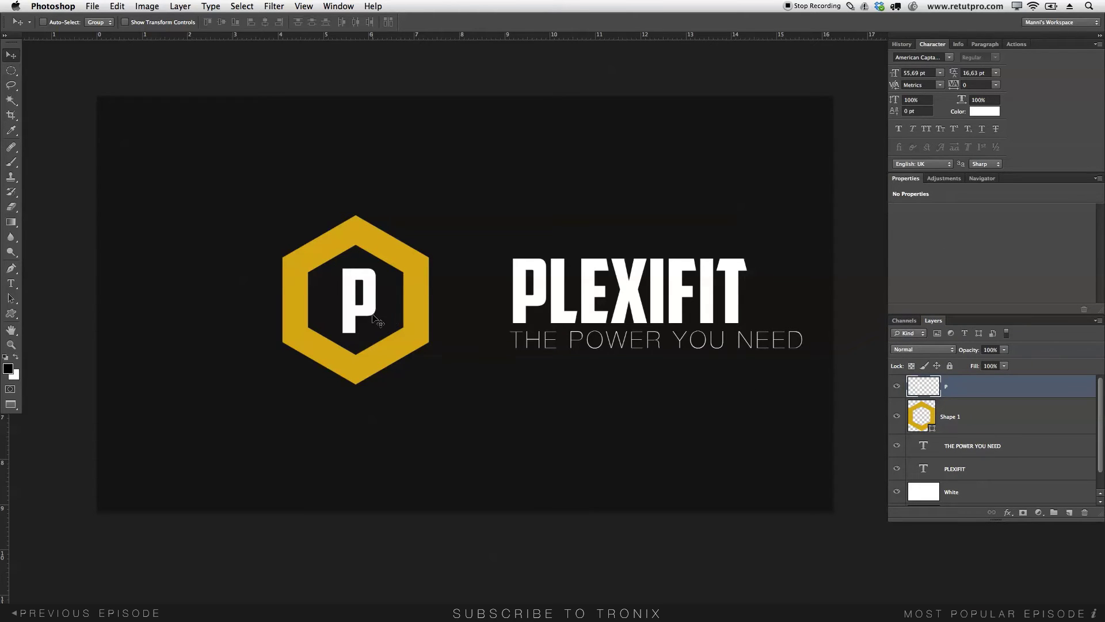
{"action": "left_click", "coordinate": [13, 71]}
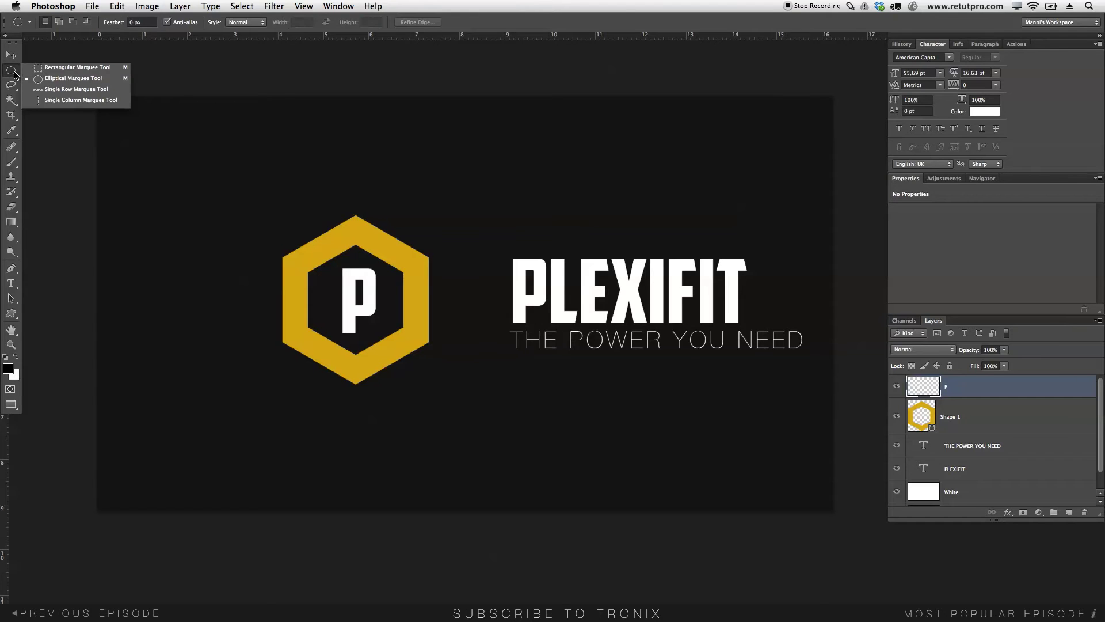
{"action": "left_click", "coordinate": [58, 70]}
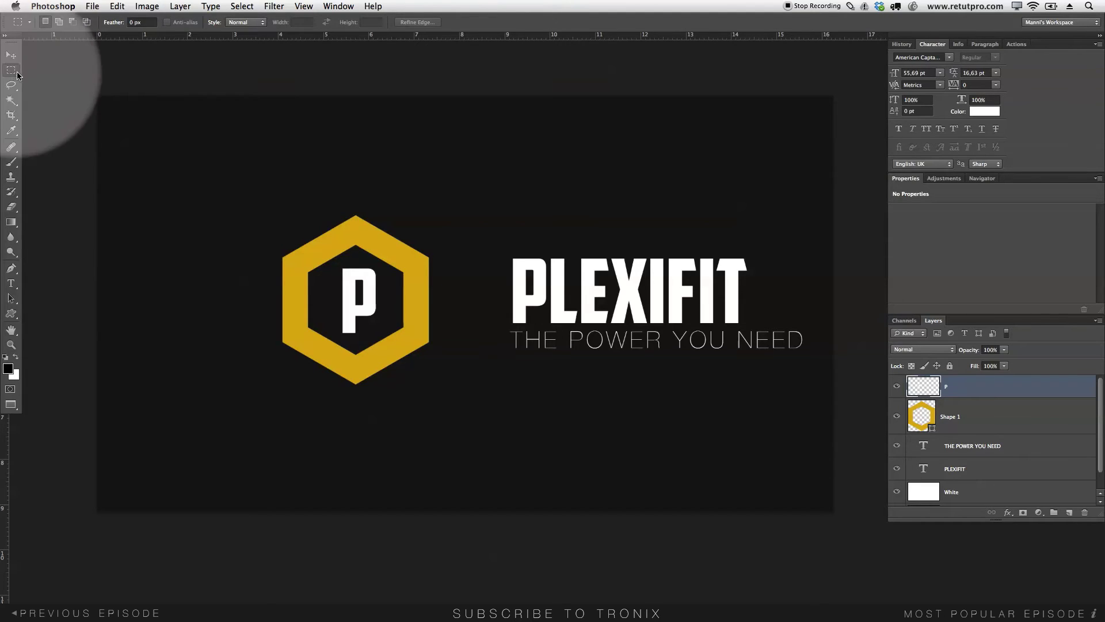
- Zoom in on the P, delete a thin vertical strip through it, and deselect
{"action": "key", "text": "z"}
{"action": "left_click_drag", "start_coordinate": [363, 282], "coordinate": [399, 219]}
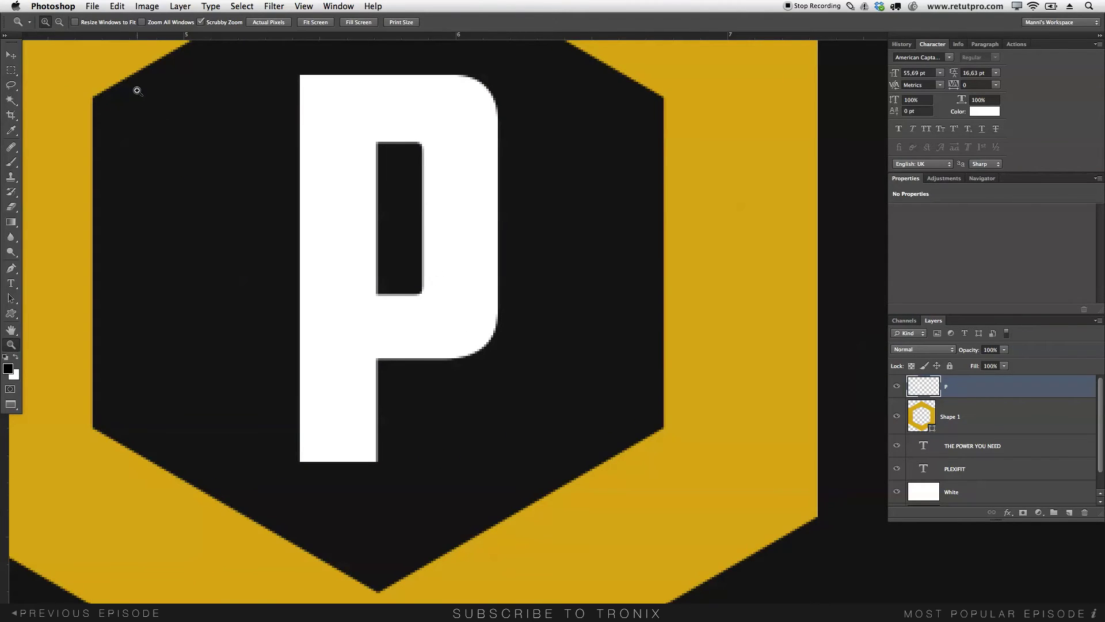
{"action": "key", "text": "m"}
{"action": "left_click_drag", "start_coordinate": [407, 91], "coordinate": [411, 127]}
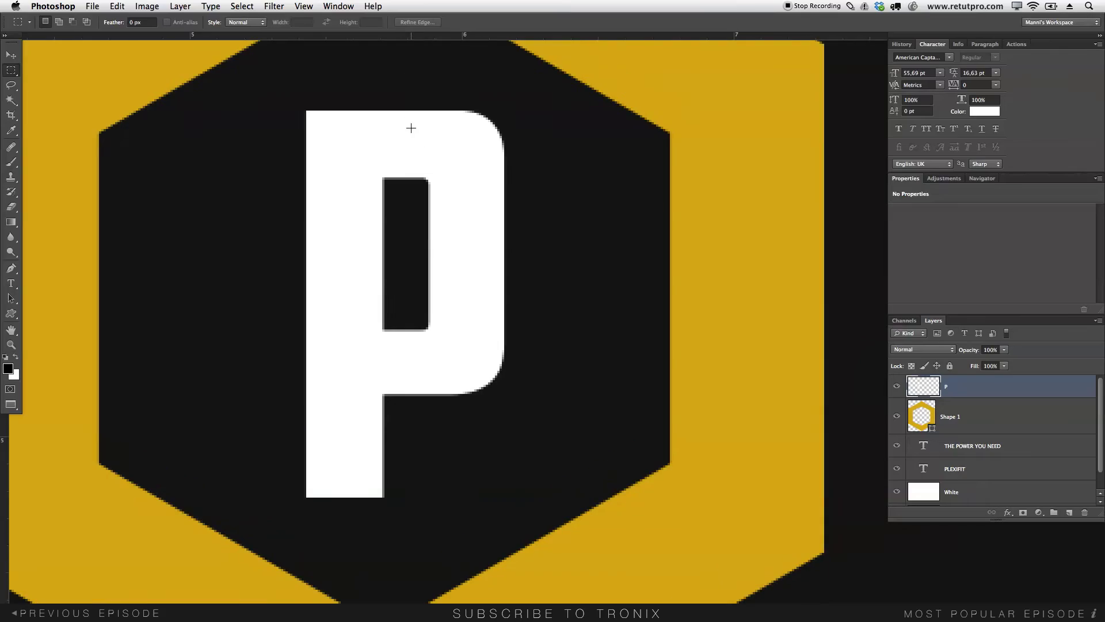
{"action": "key", "text": "z"}
{"action": "left_click_drag", "start_coordinate": [420, 178], "coordinate": [432, 241]}
{"action": "key", "text": "m"}
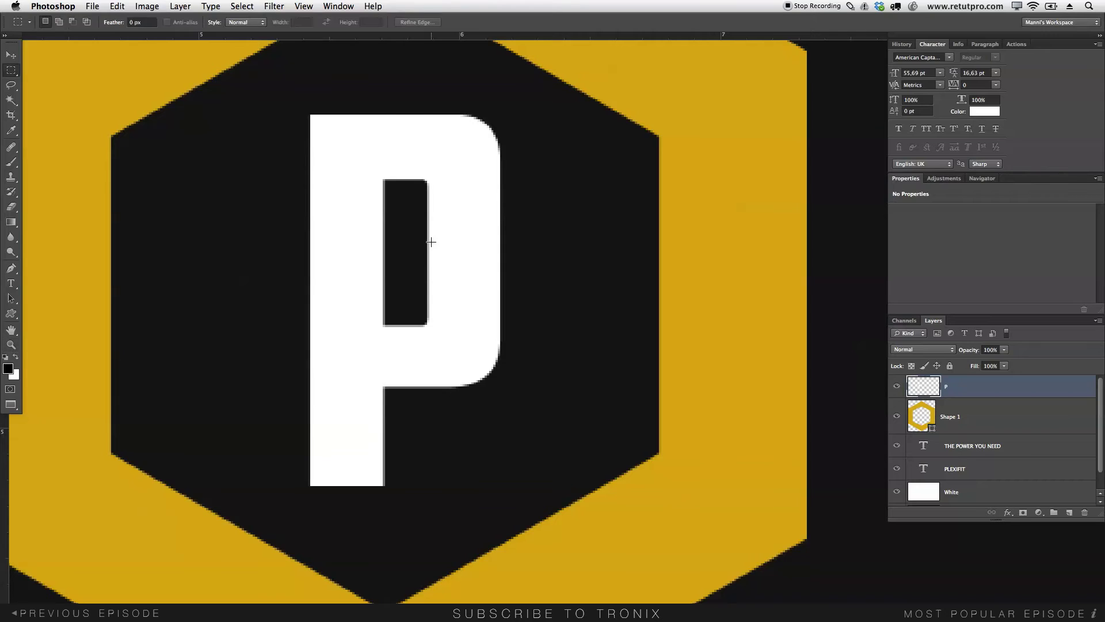
{"action": "left_click_drag", "start_coordinate": [390, 109], "coordinate": [377, 508]}
{"action": "left_click", "coordinate": [956, 389]}
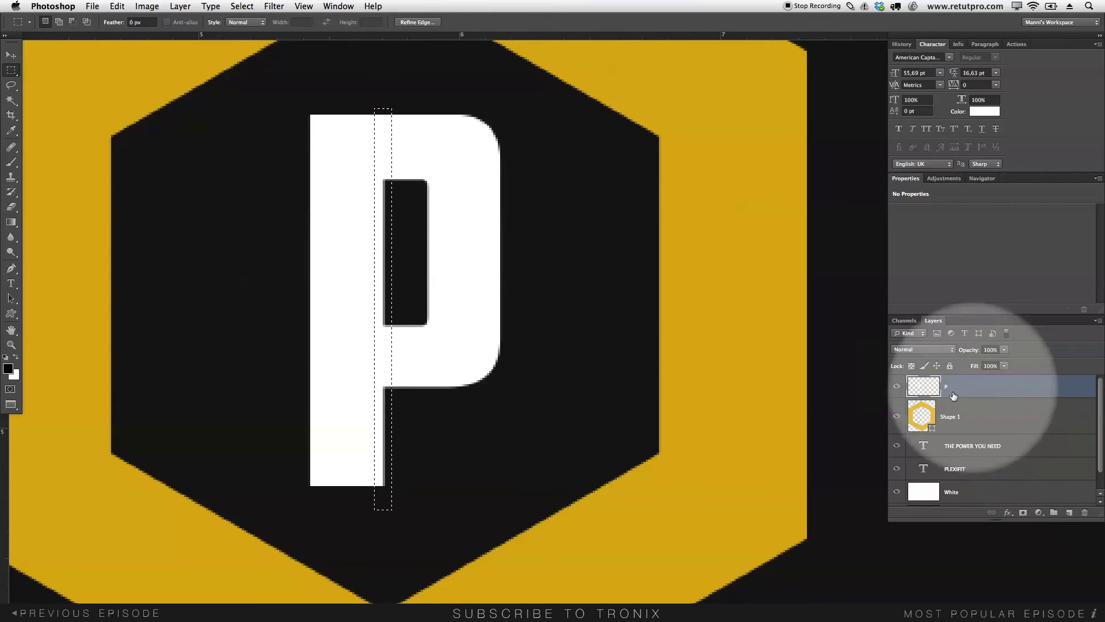
{"action": "key", "text": "Delete"}
{"action": "left_click", "coordinate": [522, 296]}
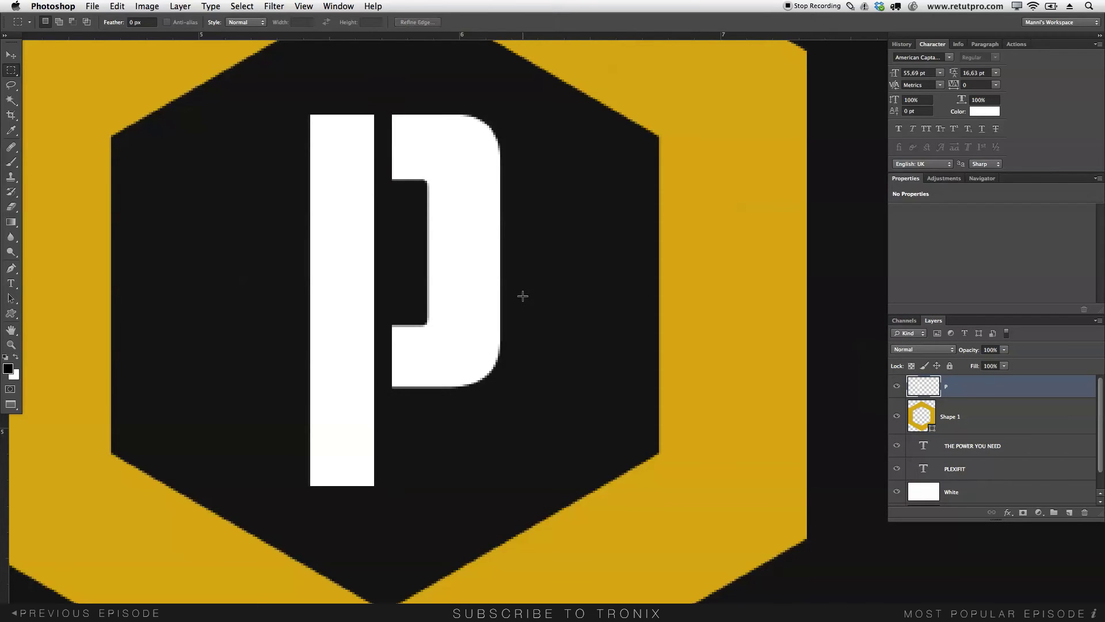
- Zoom out until the hexagon, PLEXIFIT title and full tagline are all visible
{"action": "key", "text": "z"}
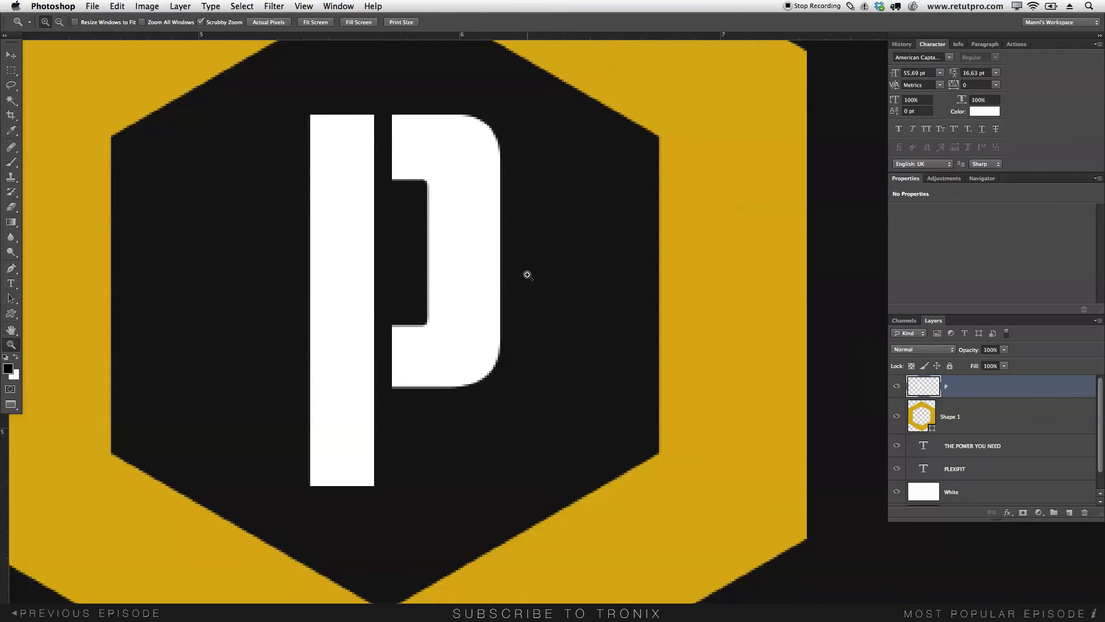
{"action": "left_click_drag", "start_coordinate": [535, 277], "coordinate": [501, 230]}
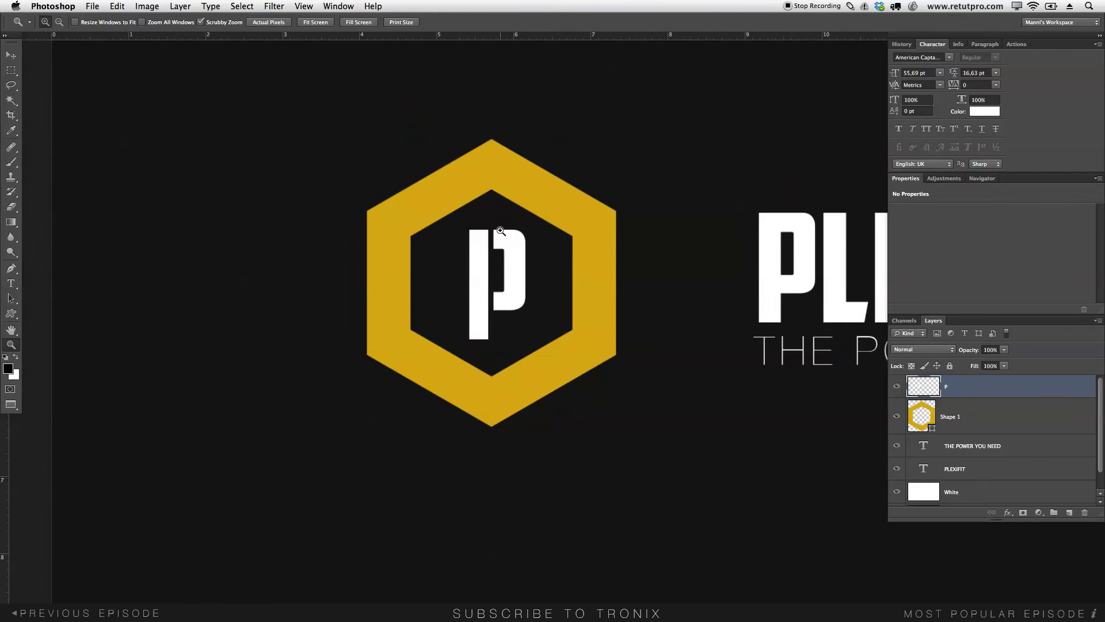
{"action": "left_click_drag", "start_coordinate": [551, 272], "coordinate": [590, 278]}
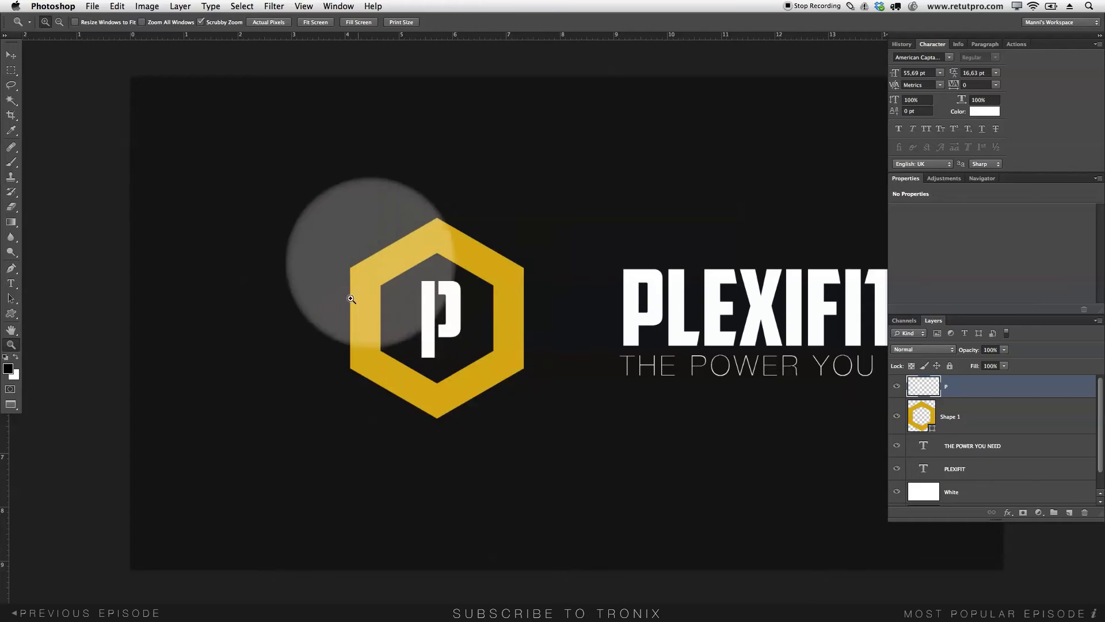
{"action": "left_click_drag", "start_coordinate": [550, 330], "coordinate": [450, 318]}
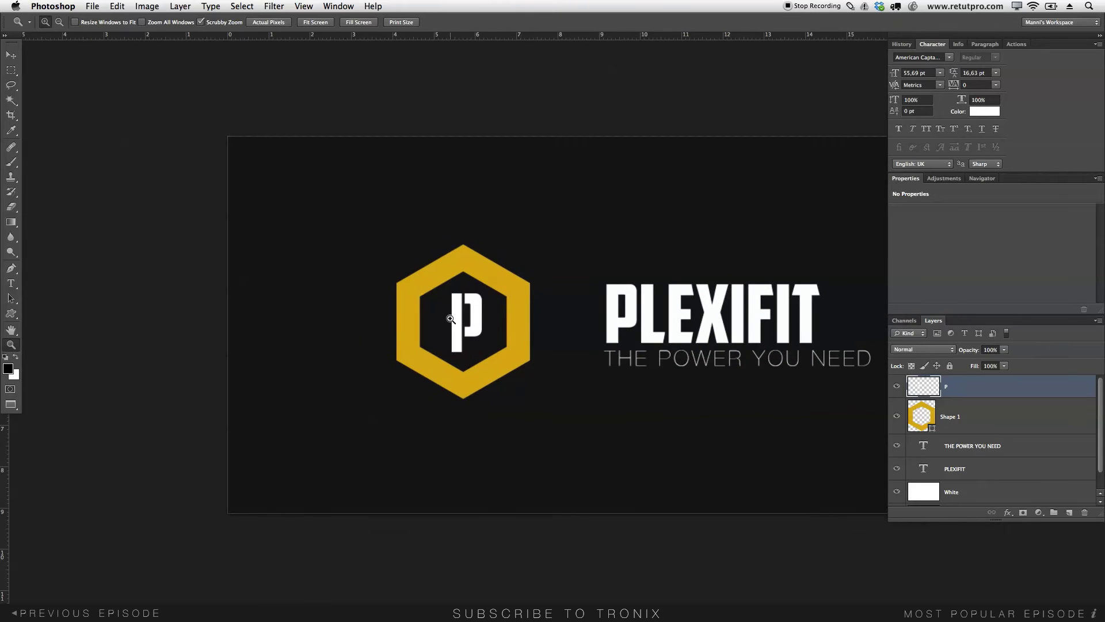
{"action": "left_click_drag", "start_coordinate": [540, 296], "coordinate": [501, 295]}
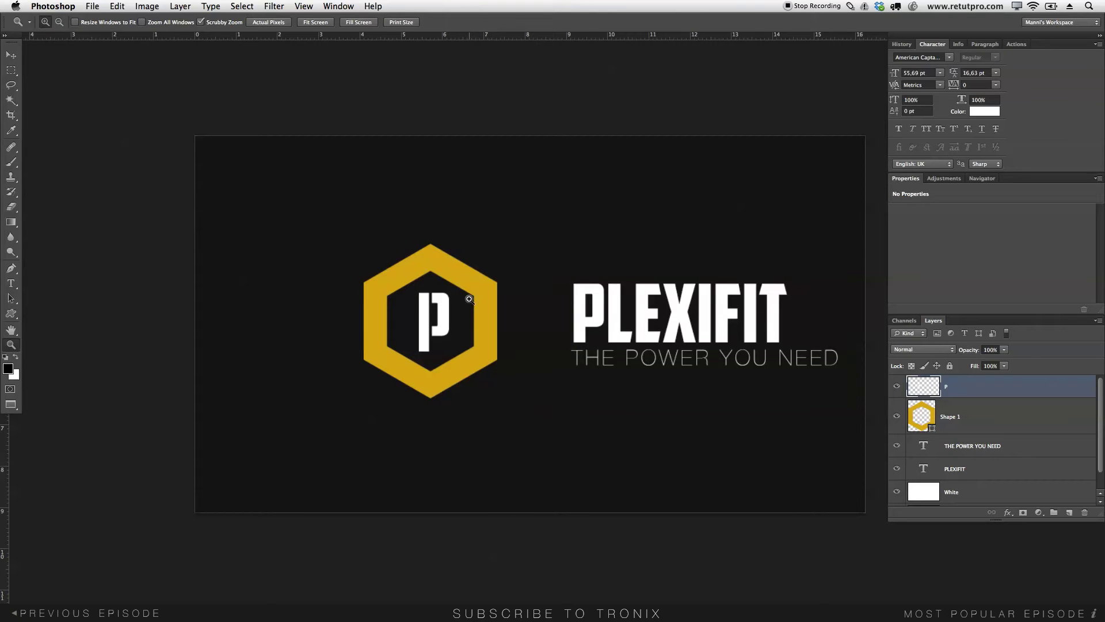
- Move the PLEXIFIT title left toward the hexagon and enlarge it to 72.69 pt
{"action": "left_click", "coordinate": [977, 469]}
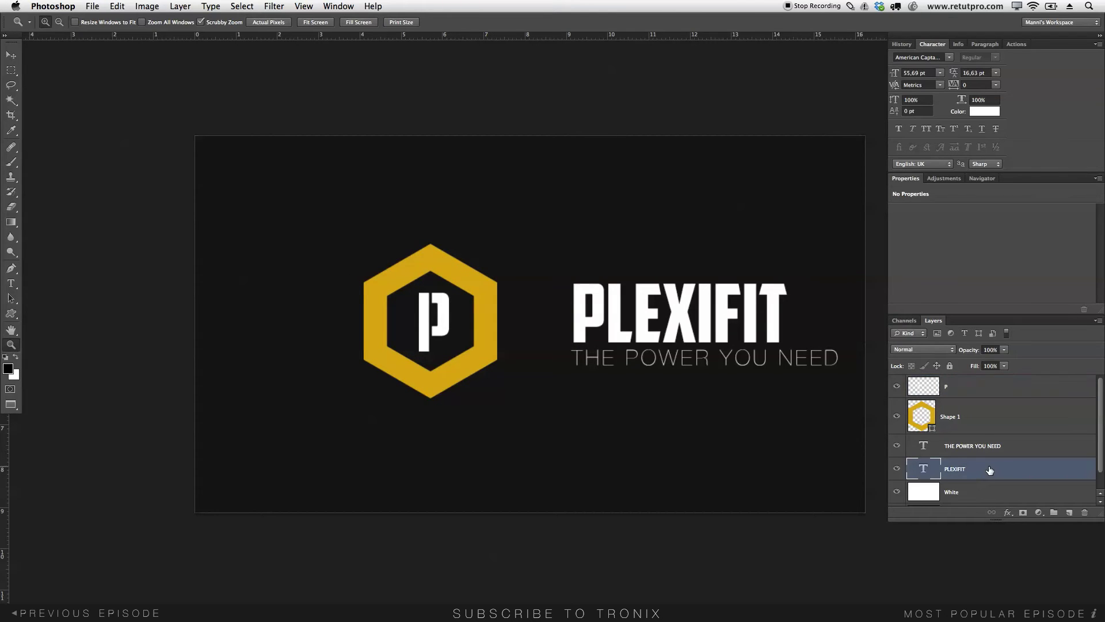
{"action": "key", "text": "v"}
{"action": "left_click_drag", "start_coordinate": [650, 310], "coordinate": [602, 309]}
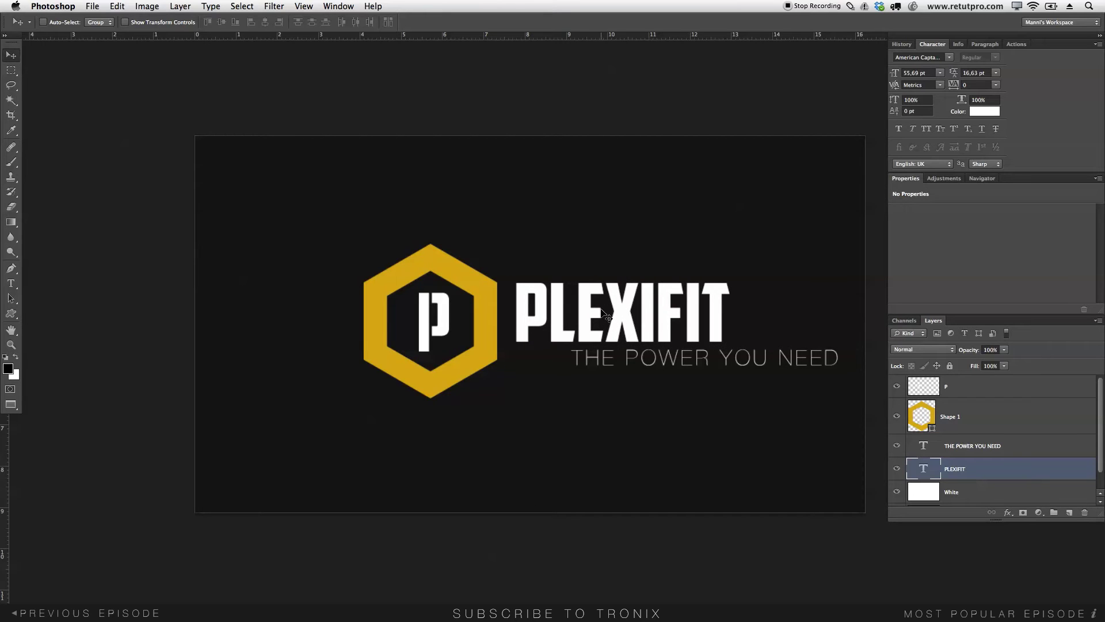
{"action": "left_click", "coordinate": [11, 284]}
{"action": "left_click", "coordinate": [575, 334]}
{"action": "left_click_drag", "start_coordinate": [784, 343], "coordinate": [418, 297]}
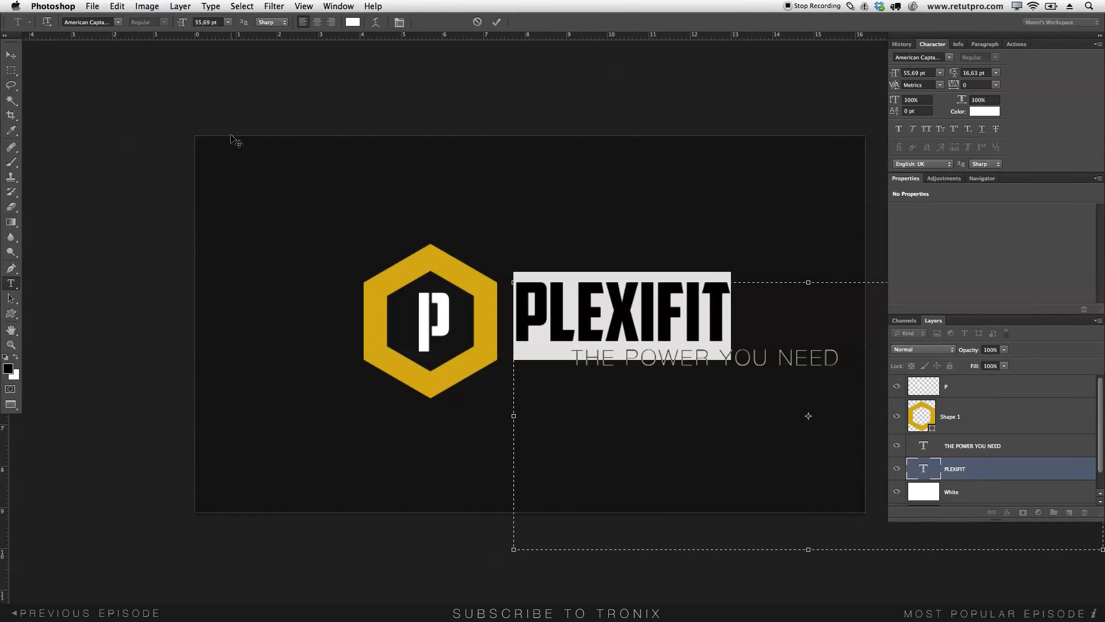
{"action": "left_click_drag", "start_coordinate": [184, 23], "coordinate": [196, 23]}
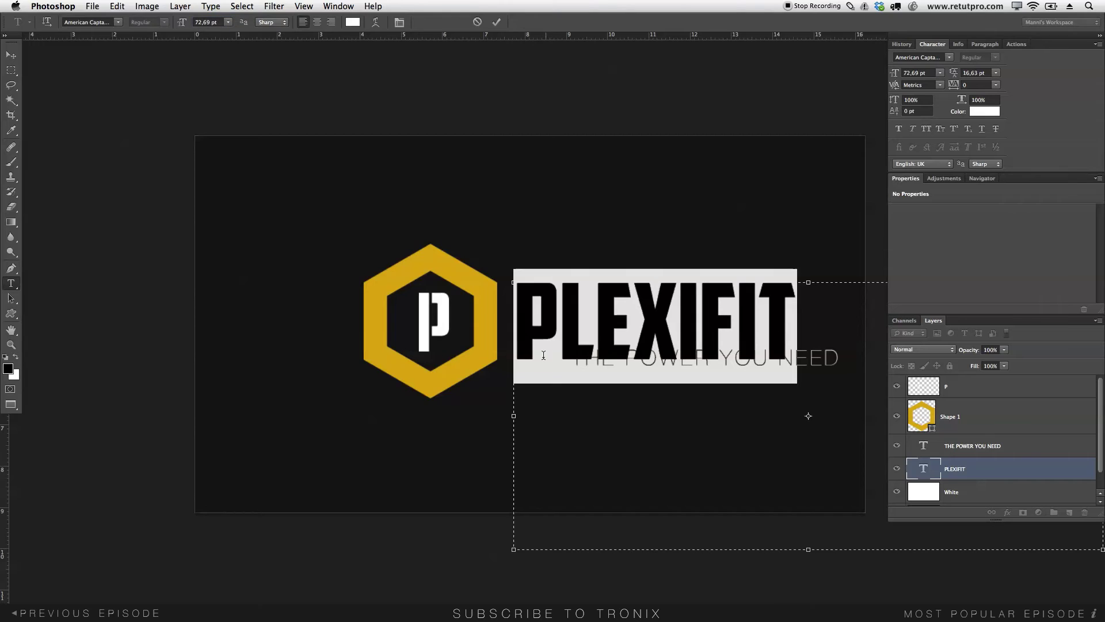
{"action": "left_click", "coordinate": [497, 22]}
- Shift the title slightly and align the tagline beneath its left edge
{"action": "left_click", "coordinate": [11, 55]}
{"action": "left_click_drag", "start_coordinate": [618, 305], "coordinate": [615, 313]}
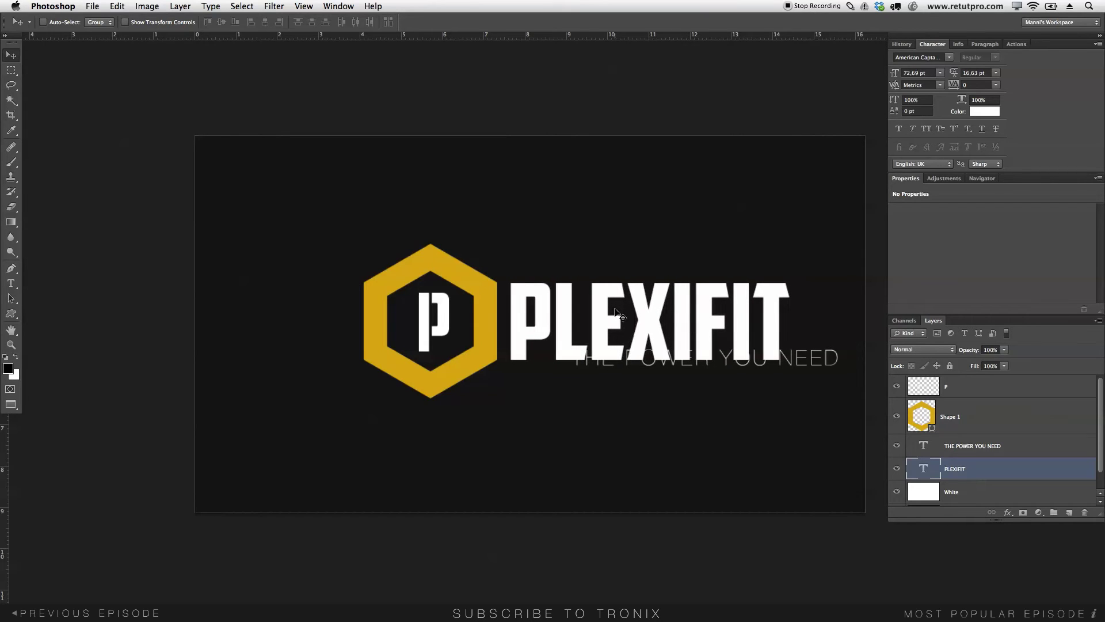
{"action": "left_click", "coordinate": [978, 446]}
{"action": "left_click_drag", "start_coordinate": [751, 398], "coordinate": [664, 389]}
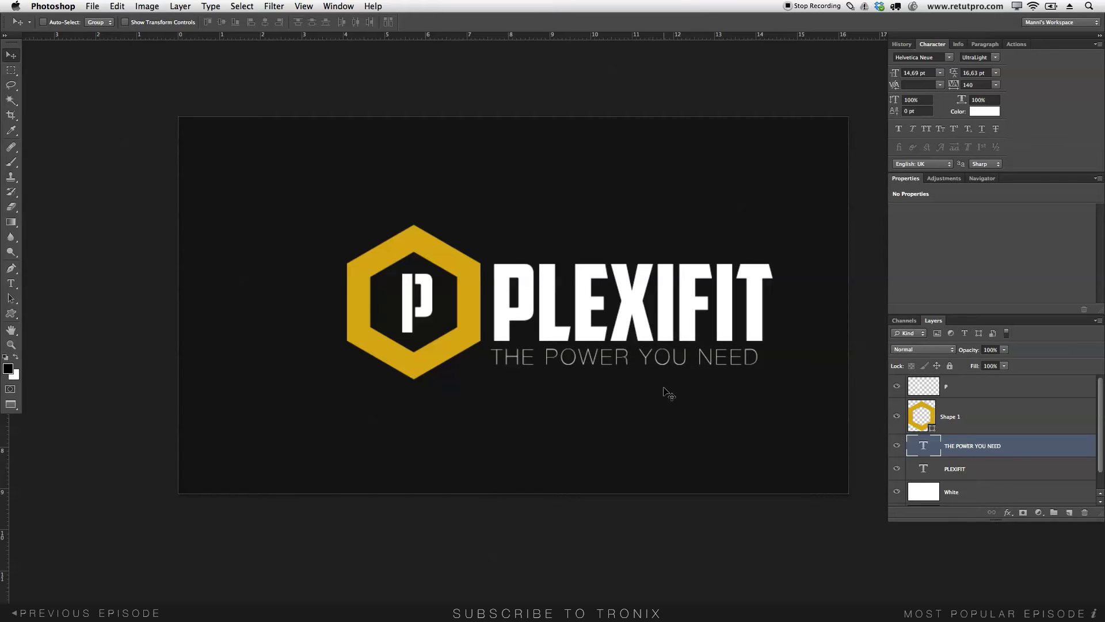
- Select all the tagline text and set its font size to 13 pt
{"action": "left_click", "coordinate": [660, 368]}
{"action": "left_click", "coordinate": [10, 283]}
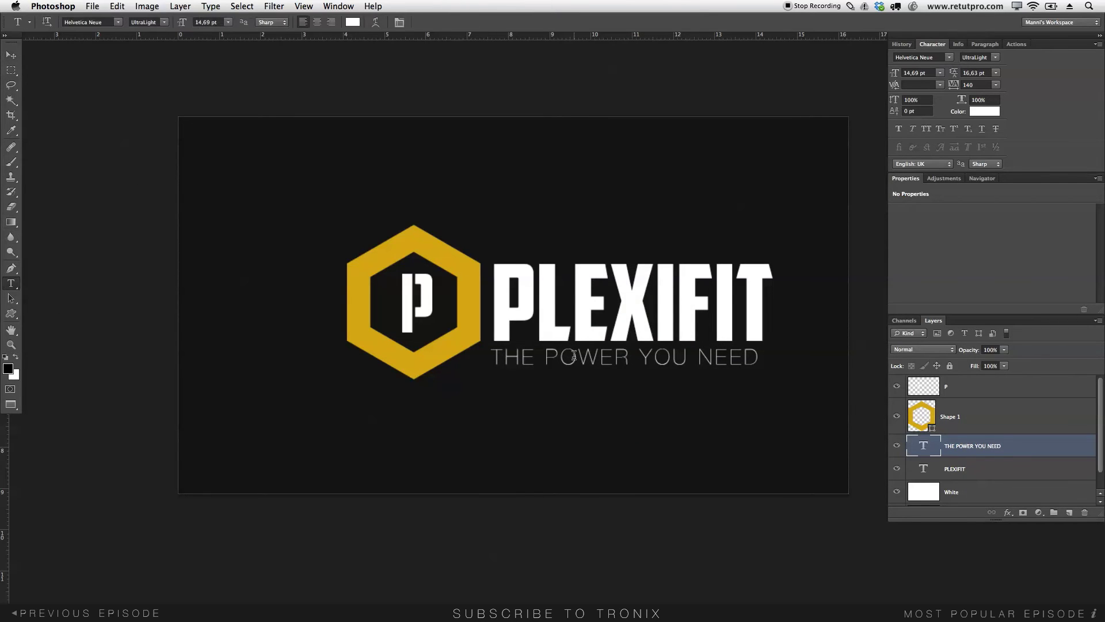
{"action": "left_click", "coordinate": [648, 361]}
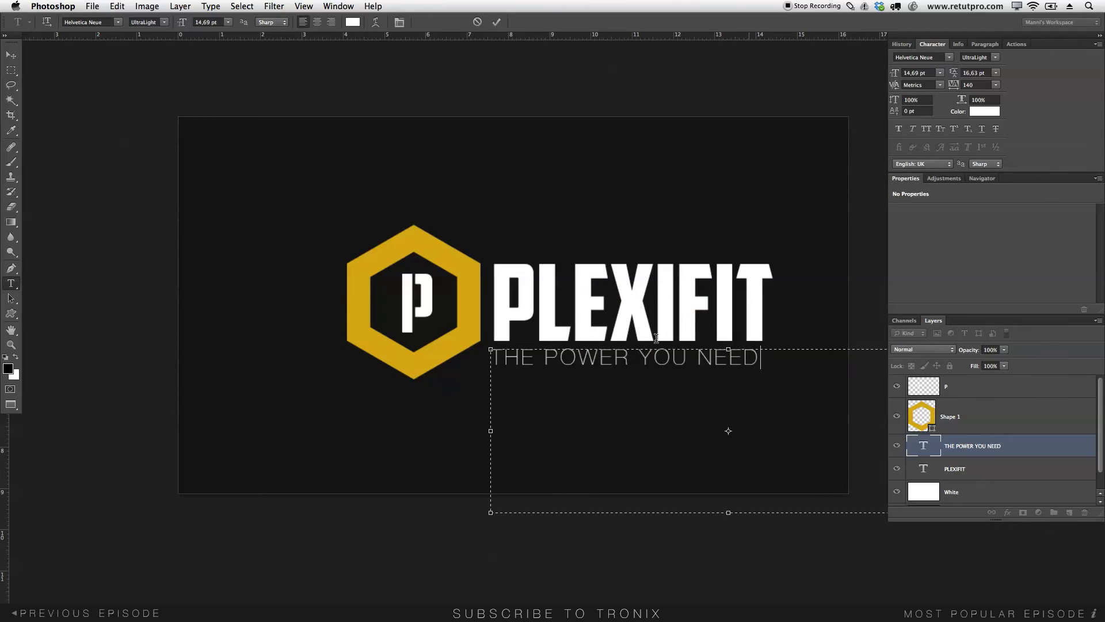
{"action": "key", "text": "super+a"}
{"action": "left_click_drag", "start_coordinate": [183, 23], "coordinate": [175, 23]}
{"action": "left_click_drag", "start_coordinate": [957, 91], "coordinate": [962, 86]}
{"action": "left_click", "coordinate": [964, 84]}
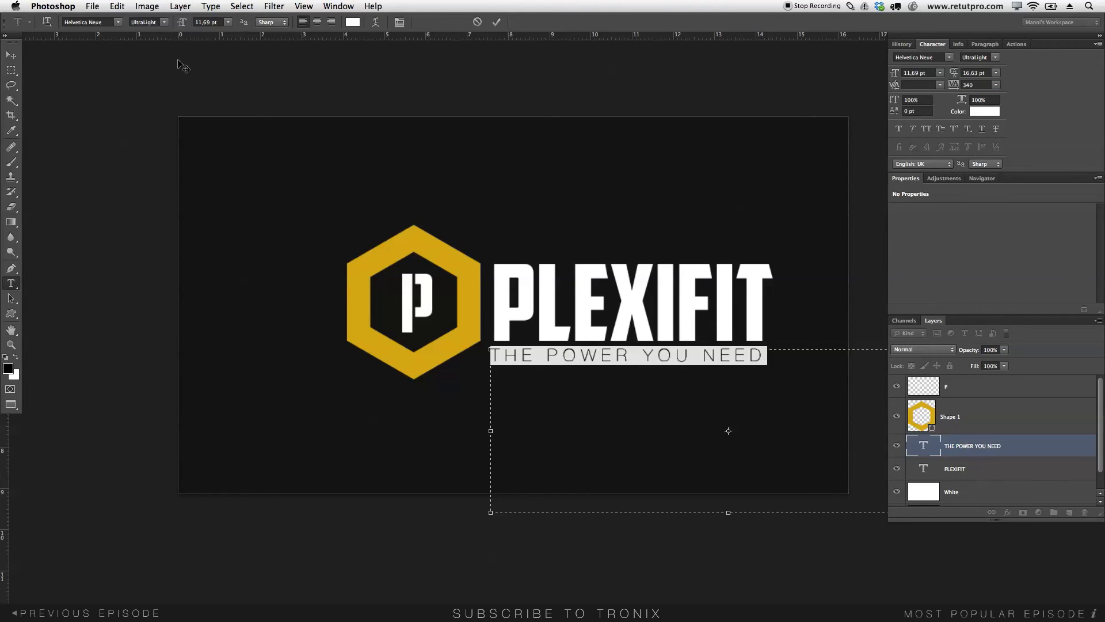
{"action": "left_click_drag", "start_coordinate": [957, 88], "coordinate": [699, 121]}
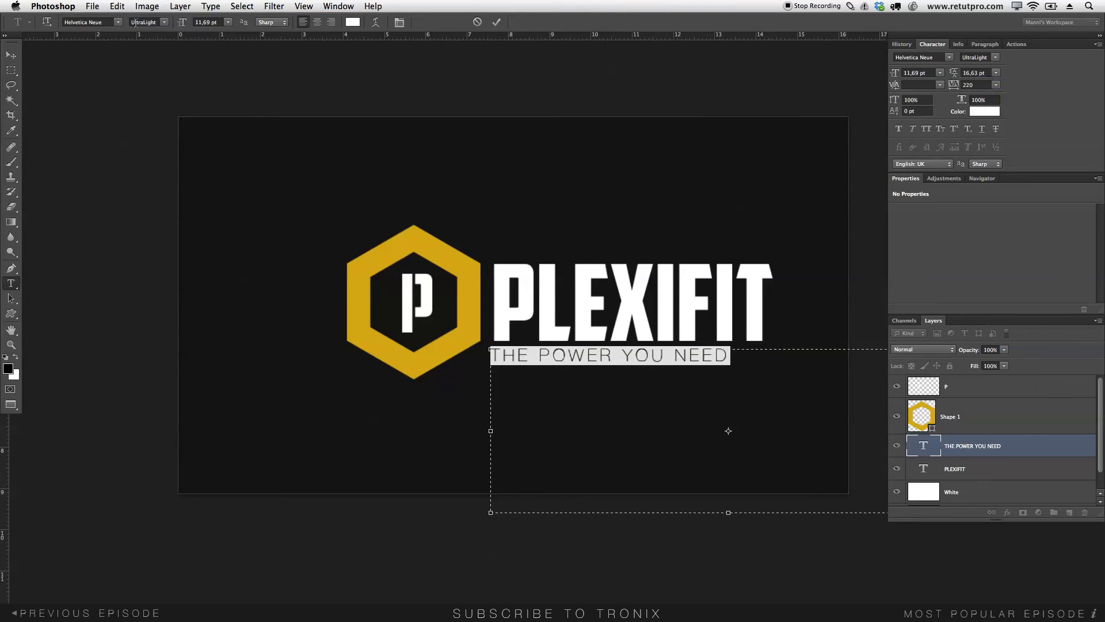
{"action": "left_click_drag", "start_coordinate": [183, 26], "coordinate": [206, 30]}
{"action": "left_click", "coordinate": [208, 21]}
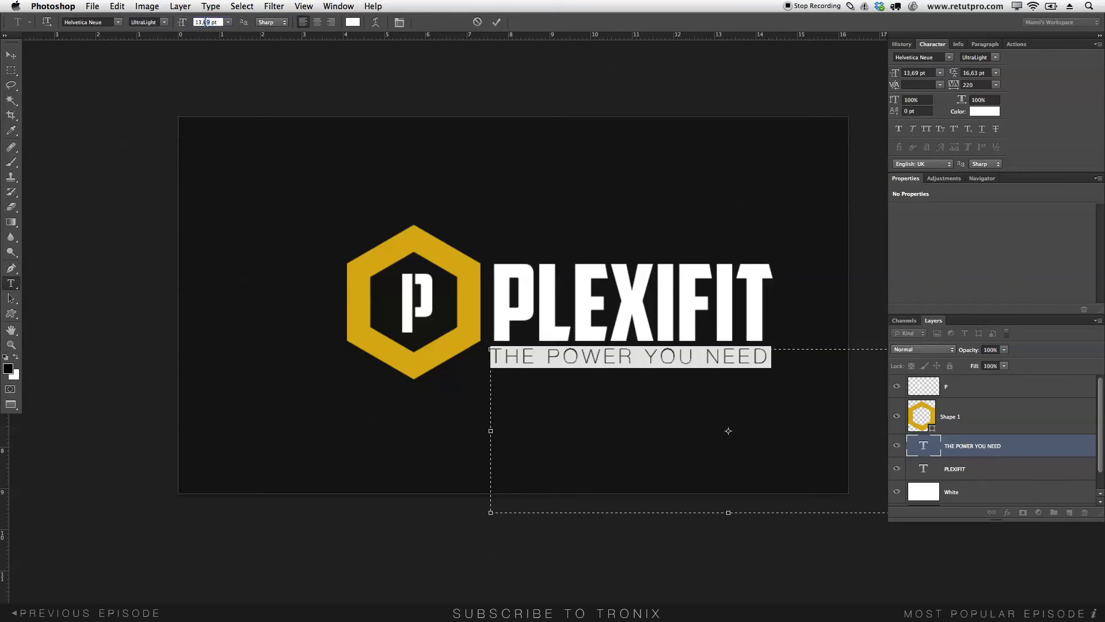
{"action": "type", "text": "13"}
{"action": "key", "text": "Return"}
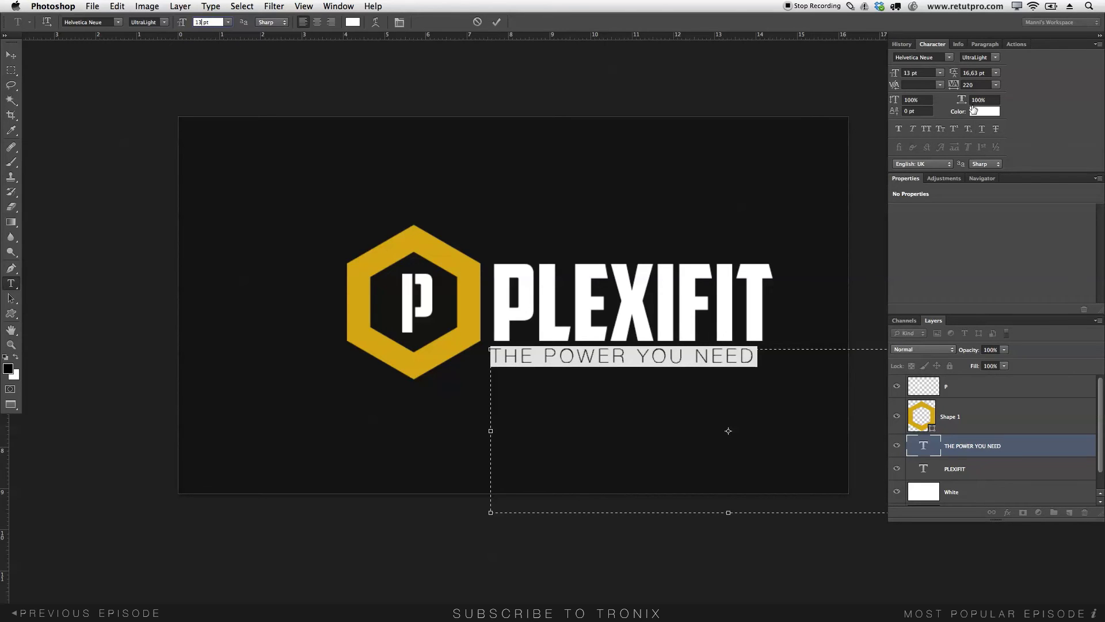
- Set the tagline's tracking to 245 and commit the text edit
{"action": "left_click_drag", "start_coordinate": [953, 87], "coordinate": [956, 88]}
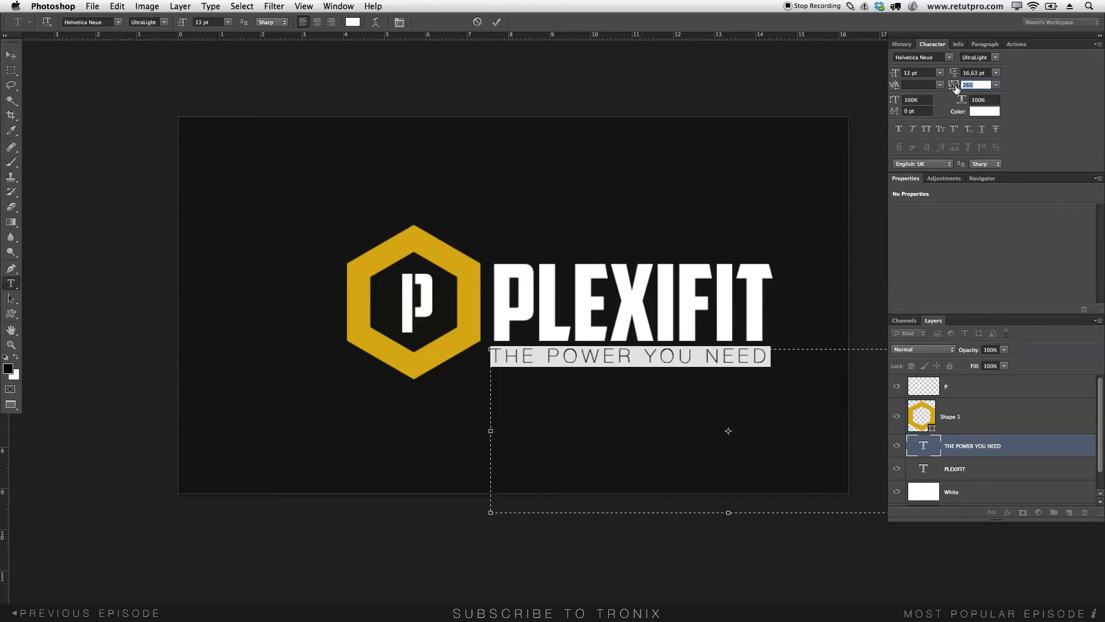
{"action": "type", "text": "240"}
{"action": "key", "text": "Return"}
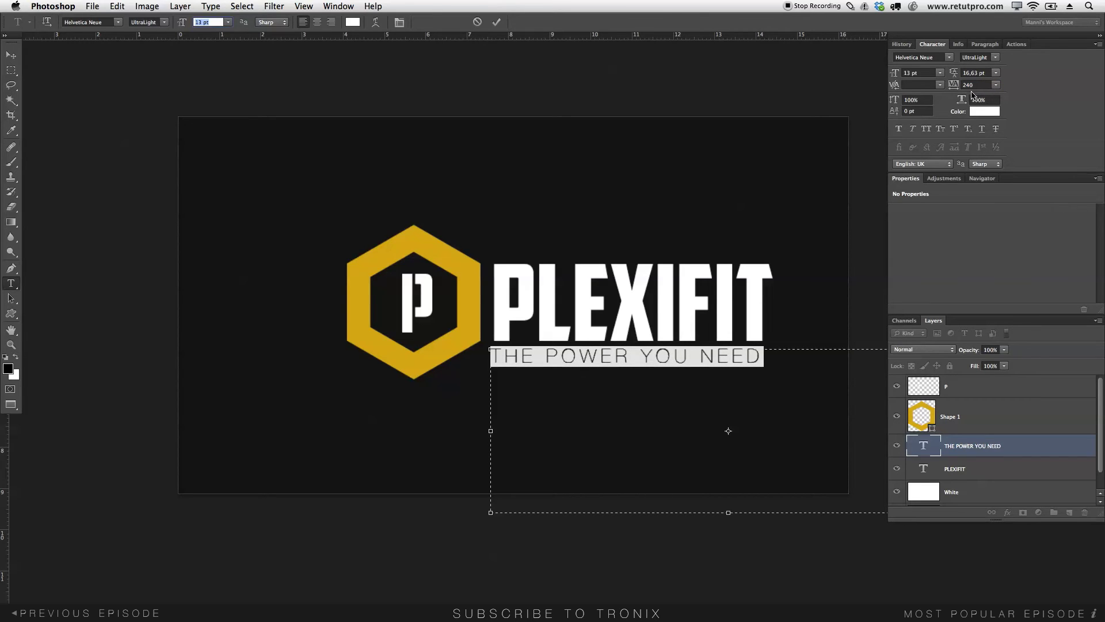
{"action": "left_click", "coordinate": [975, 84]}
{"action": "key", "text": "BackSpace"}
{"action": "type", "text": "1"}
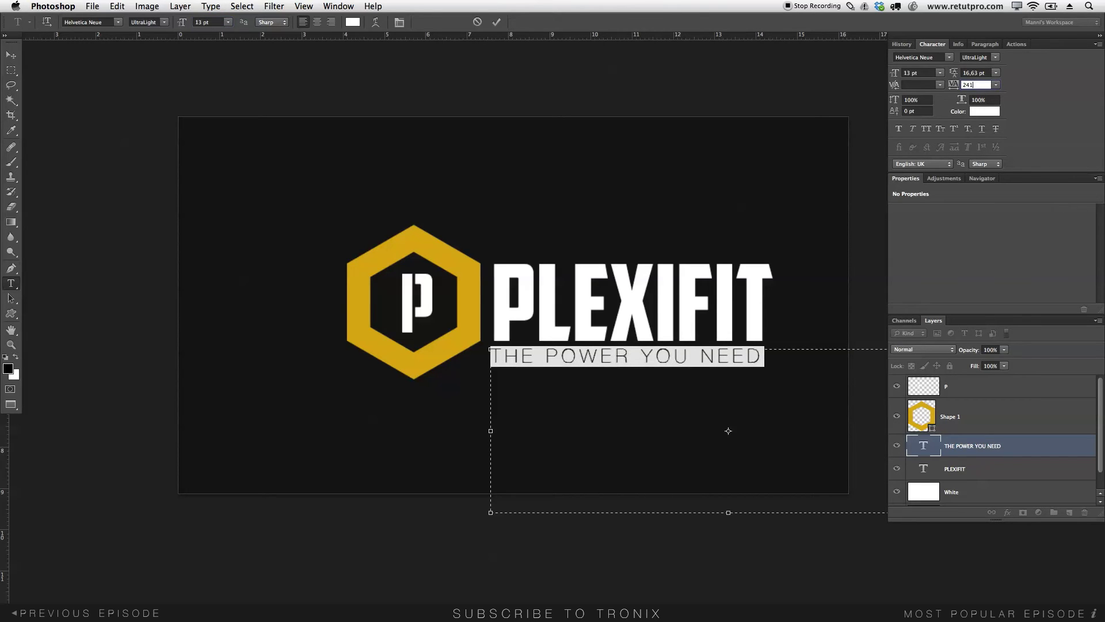
{"action": "key", "text": "BackSpace"}
{"action": "type", "text": "5"}
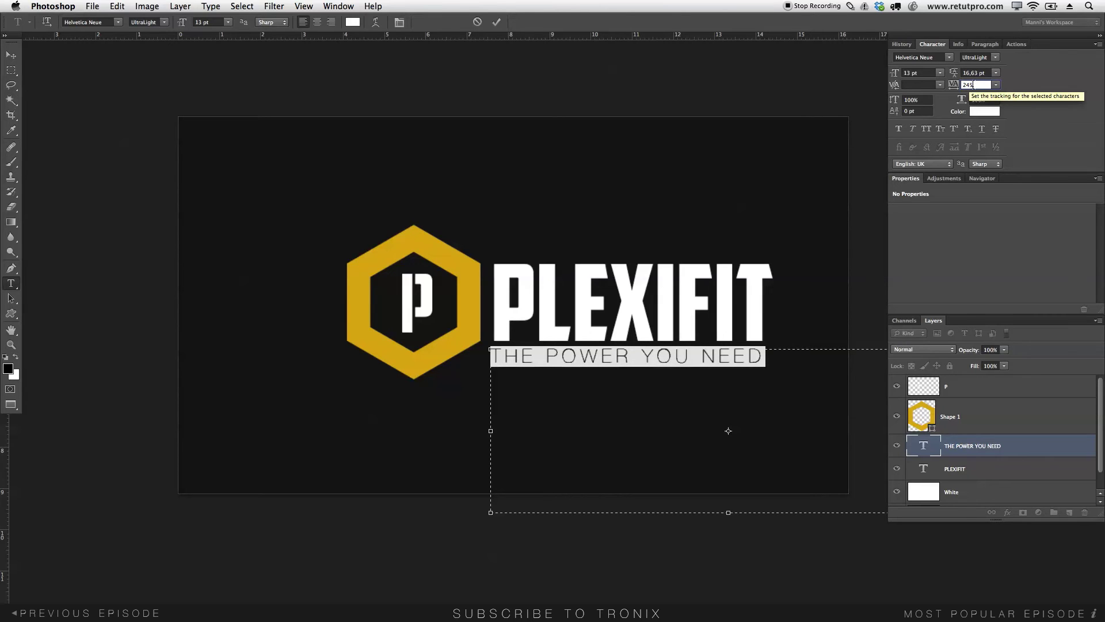
{"action": "left_click", "coordinate": [498, 22]}
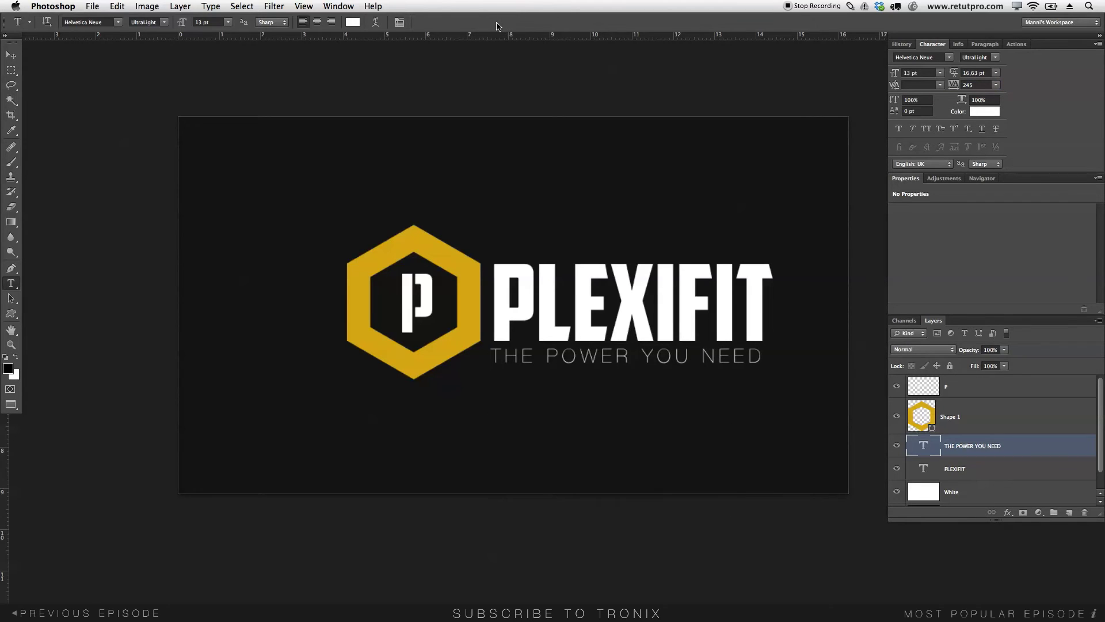
- Nudge the tagline into alignment, check it with a vertical guide, and zoom out
{"action": "key", "text": "v"}
{"action": "key", "text": "Right"}
{"action": "key", "text": "Right"}
{"action": "key", "text": "Right"}
{"action": "key", "text": "Right"}
{"action": "key", "text": "Right"}
{"action": "key", "text": "Right"}
{"action": "key", "text": "Right"}
{"action": "key", "text": "Right"}
{"action": "key", "text": "Right"}
{"action": "key", "text": "Up"}
{"action": "key", "text": "Up"}
{"action": "key", "text": "Up"}
{"action": "key", "text": "Up"}
{"action": "key", "text": "Down"}
{"action": "key", "text": "Down"}
{"action": "key", "text": "Down"}
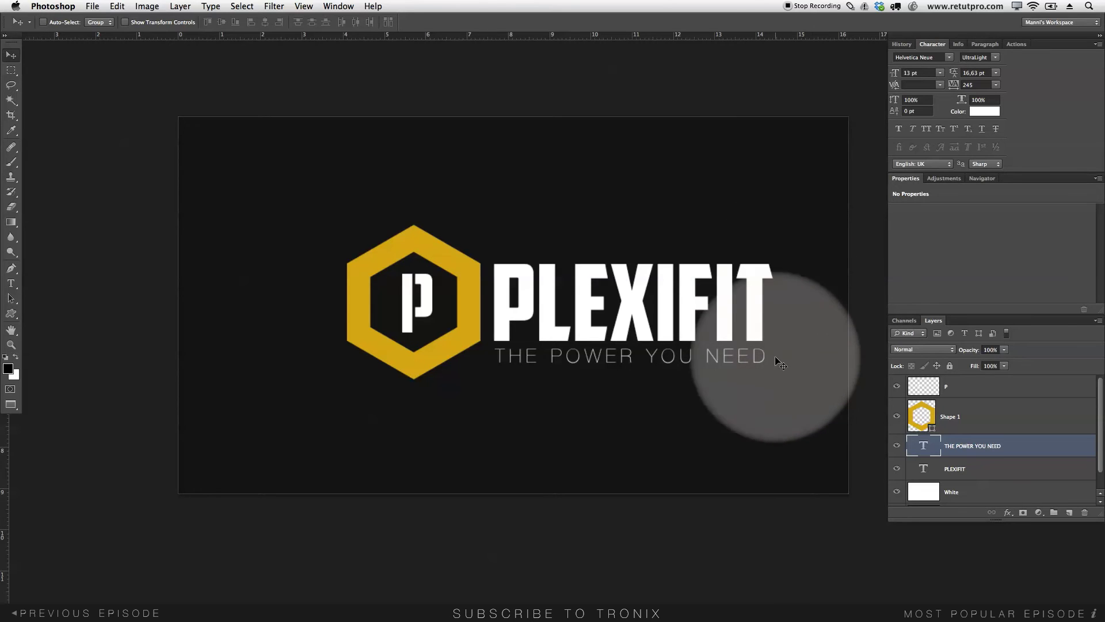
{"action": "left_click_drag", "start_coordinate": [5, 429], "coordinate": [4, 495]}
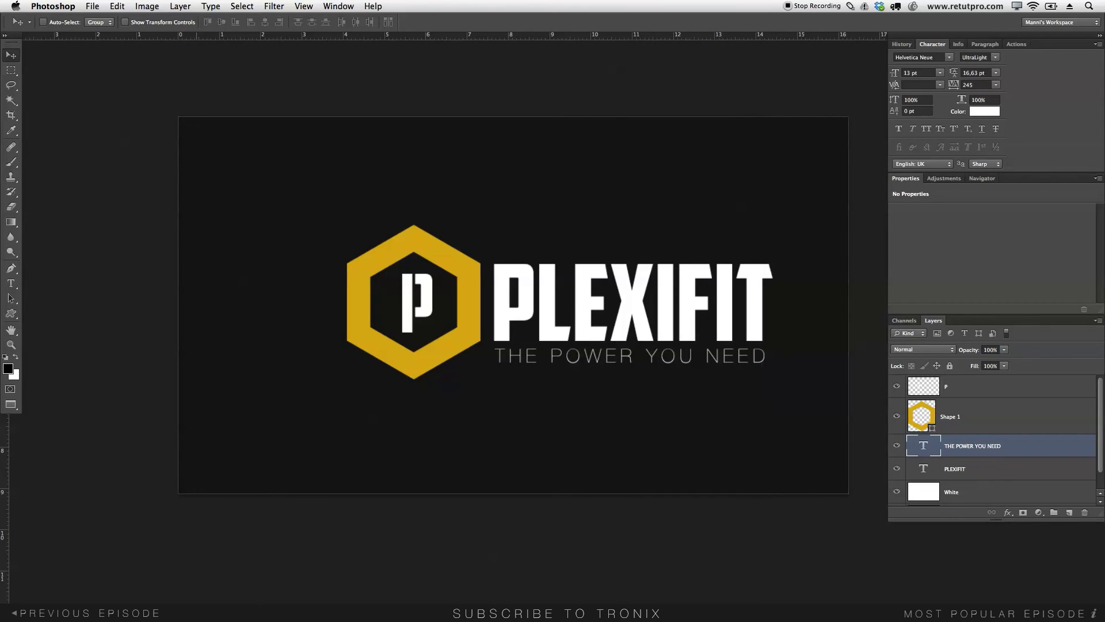
{"action": "key", "text": "z"}
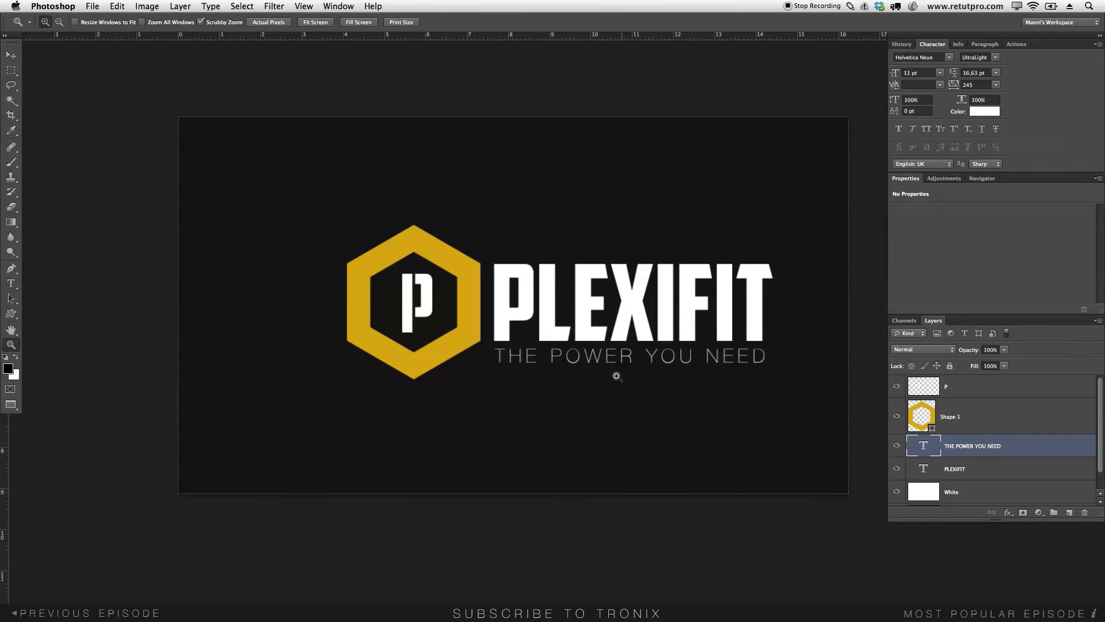
{"action": "left_click", "coordinate": [614, 378], "text": "alt"}
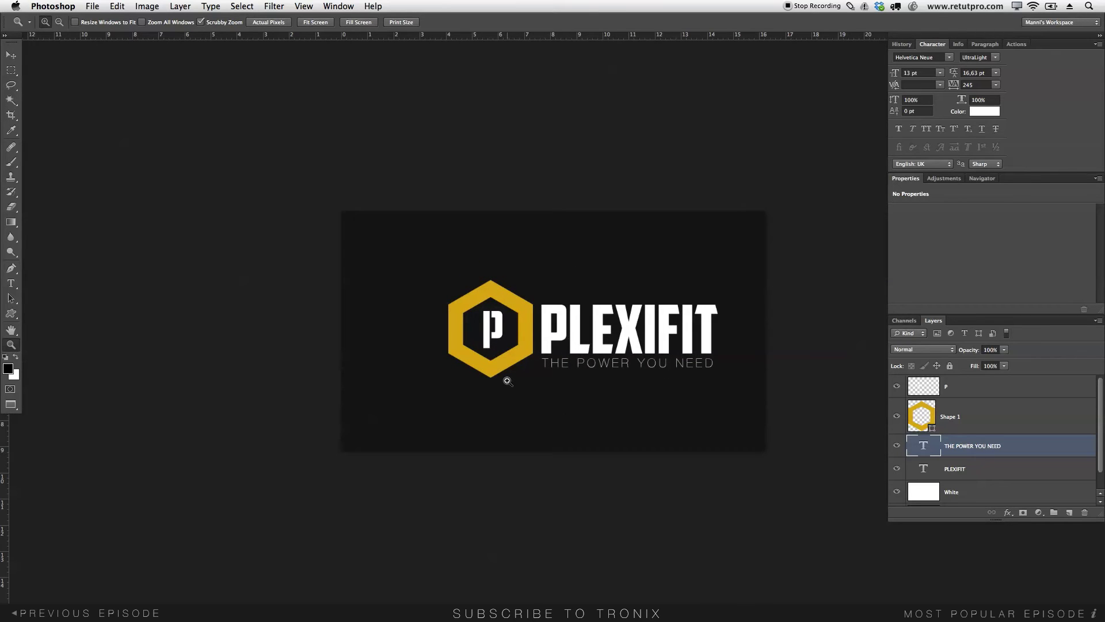
- Group the PLEXIFIT and tagline text layers and name the group Logo
{"action": "left_click", "coordinate": [980, 468]}
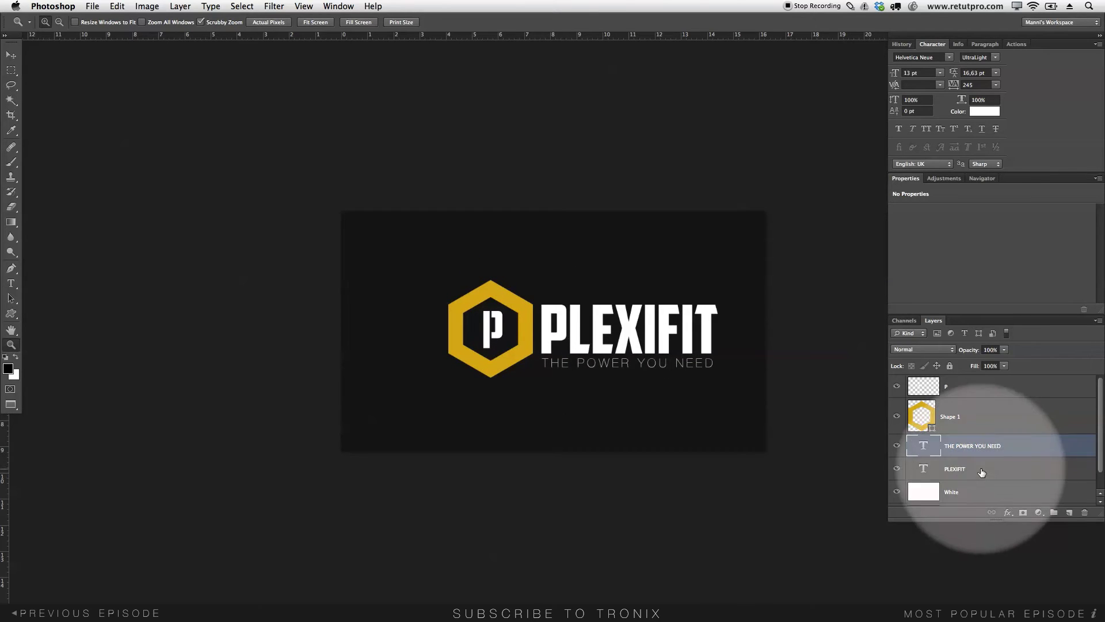
{"action": "left_click", "coordinate": [1002, 452], "text": "shift"}
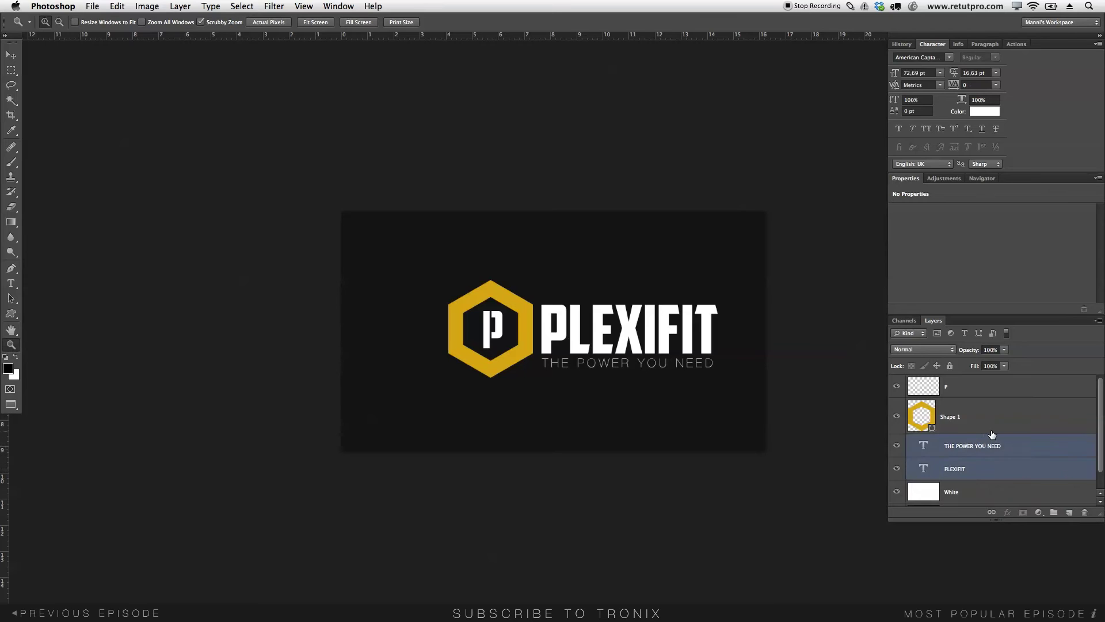
{"action": "left_click", "coordinate": [994, 429], "text": "shift"}
{"action": "left_click", "coordinate": [998, 394], "text": "shift"}
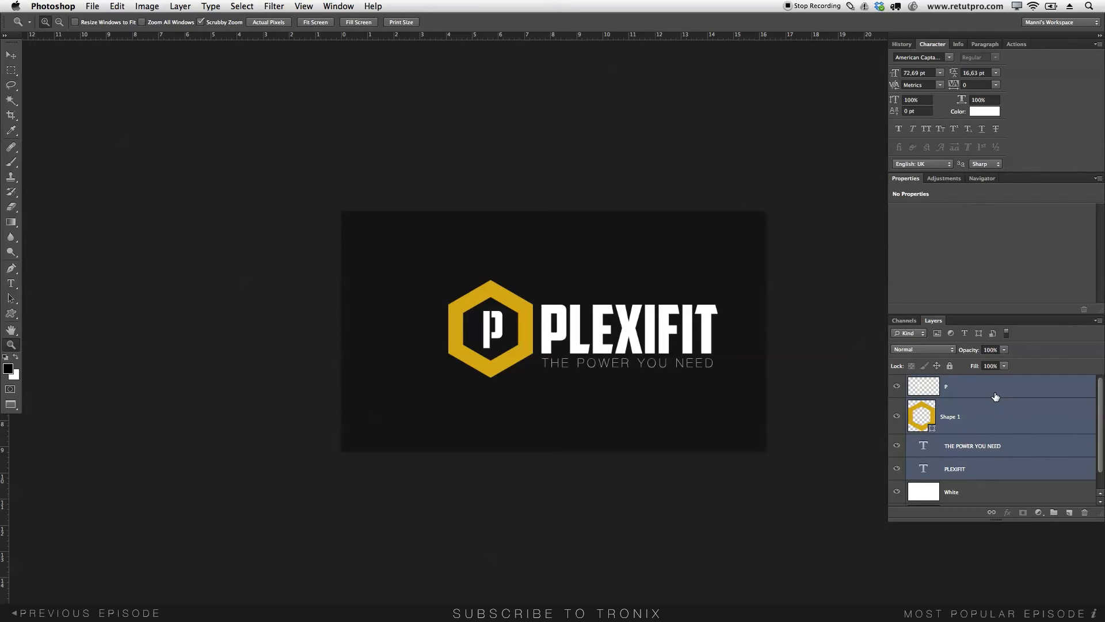
{"action": "double_click", "coordinate": [988, 426]}
{"action": "key", "text": "Escape"}
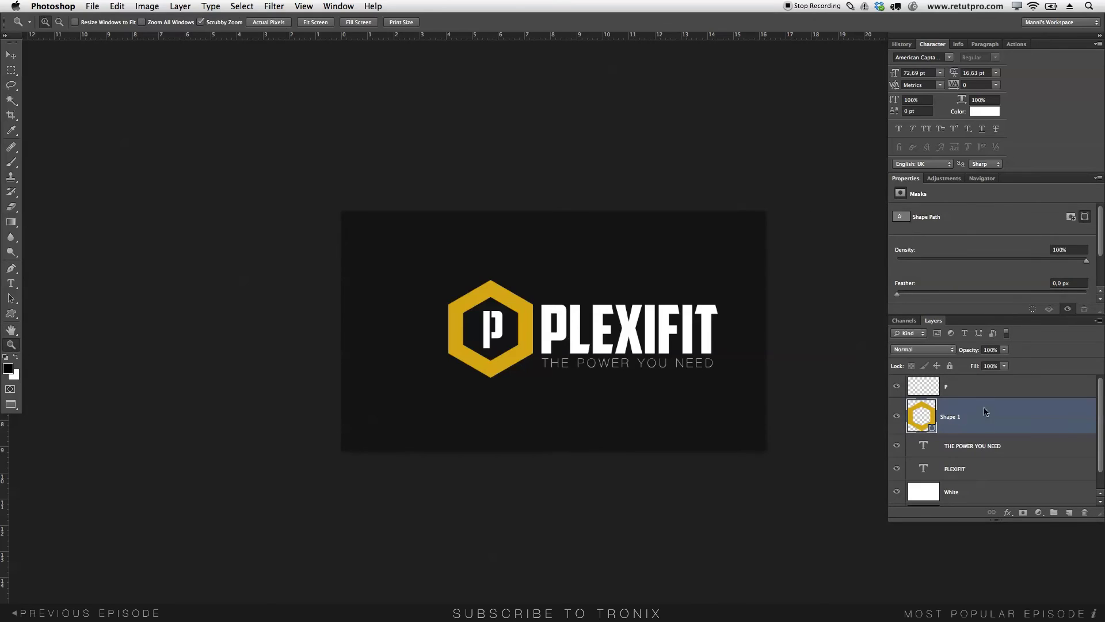
{"action": "left_click", "coordinate": [989, 446]}
{"action": "left_click", "coordinate": [998, 472], "text": "shift"}
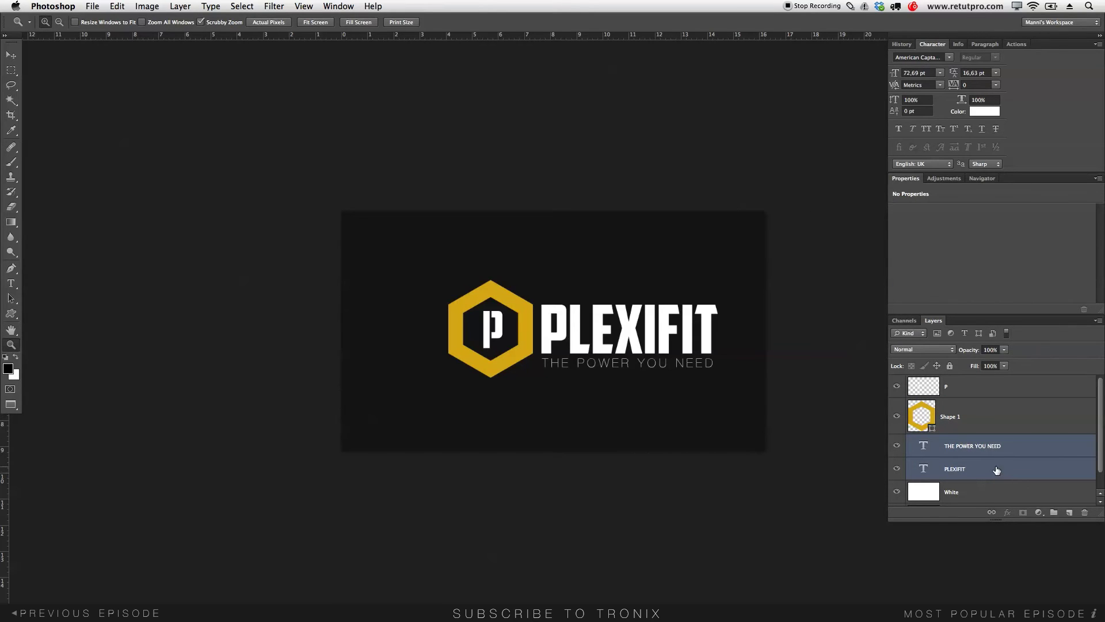
{"action": "key", "text": "super+g"}
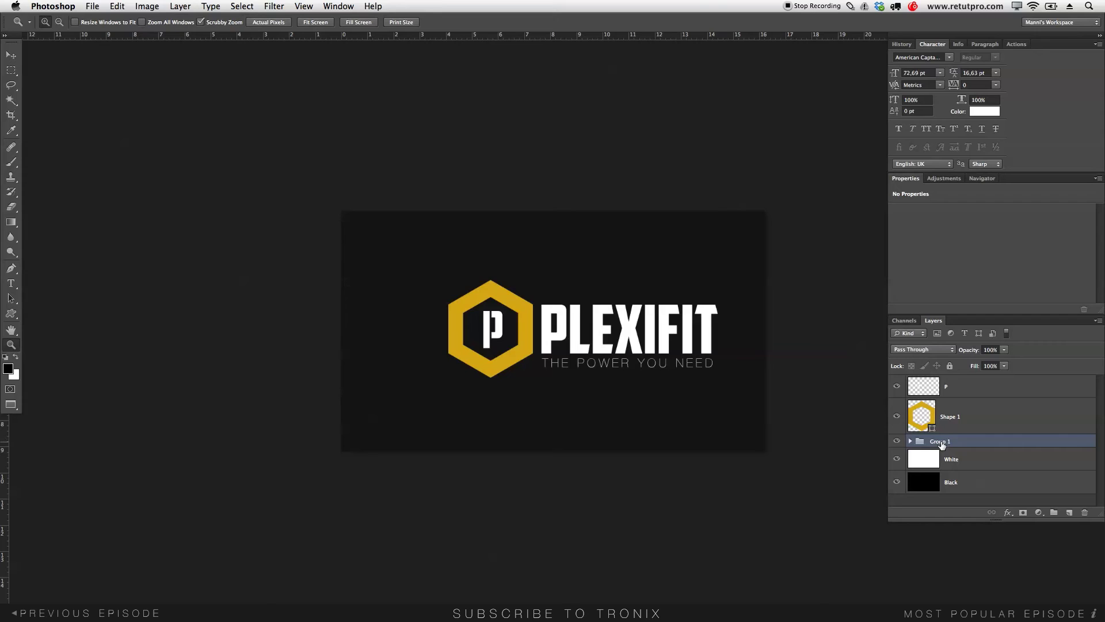
{"action": "double_click", "coordinate": [940, 441]}
{"action": "key", "text": "Return"}
- Group the White and Black layers and name the group Background
{"action": "left_click", "coordinate": [973, 463]}
{"action": "left_click", "coordinate": [979, 485], "text": "shift"}
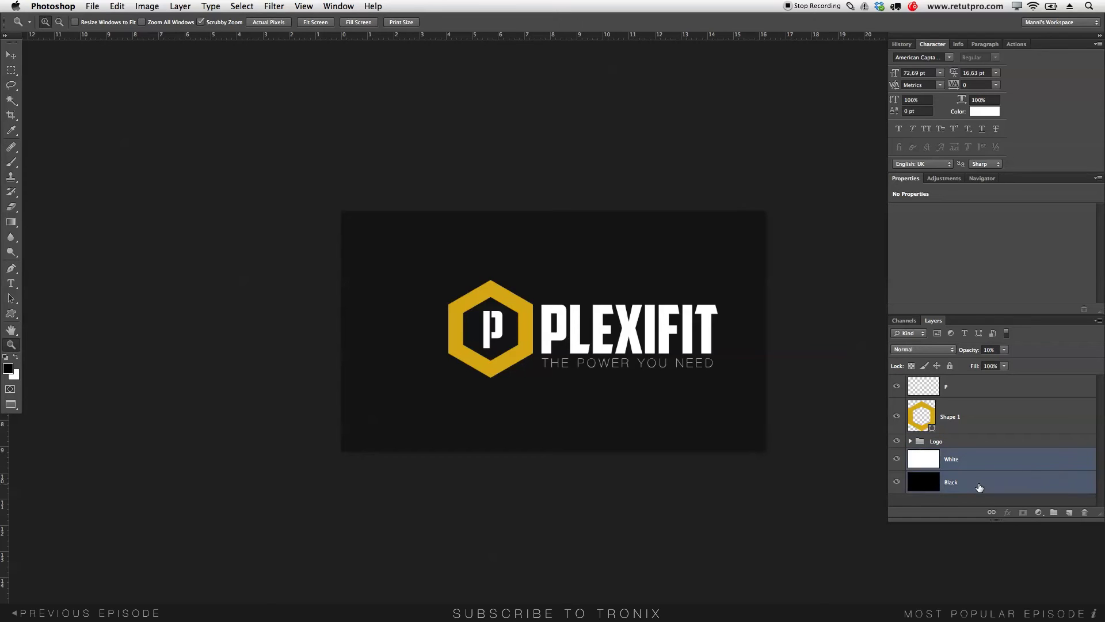
{"action": "key", "text": "super+g"}
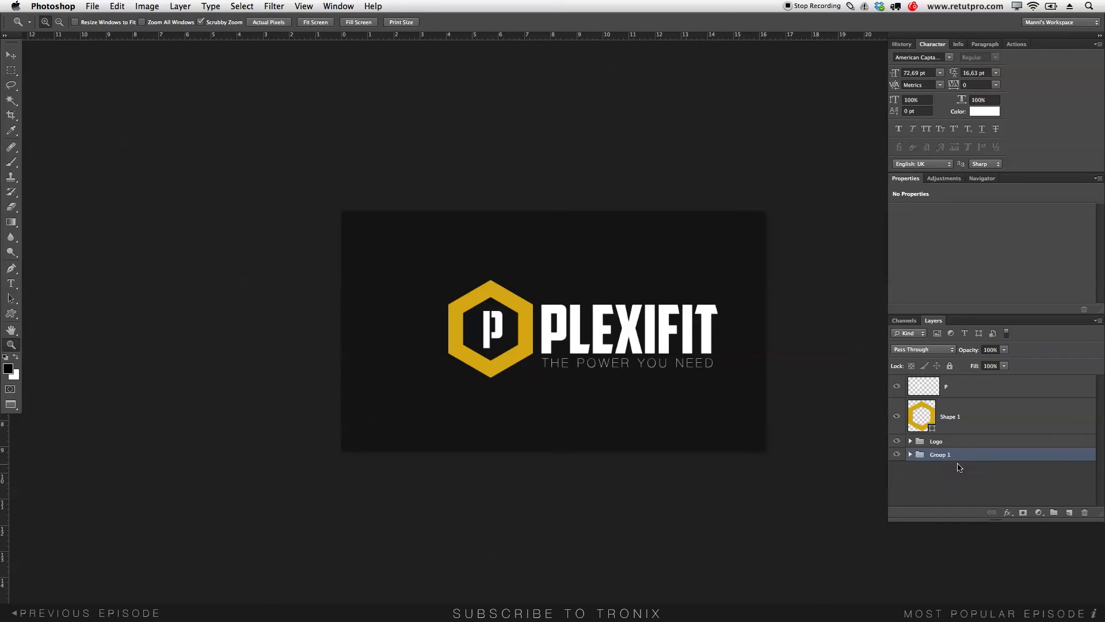
{"action": "double_click", "coordinate": [939, 454]}
{"action": "type", "text": "Background"}
{"action": "key", "text": "Return"}
- Group the hexagon Shape 1 and P layers and begin renaming the group
{"action": "left_click", "coordinate": [978, 419]}
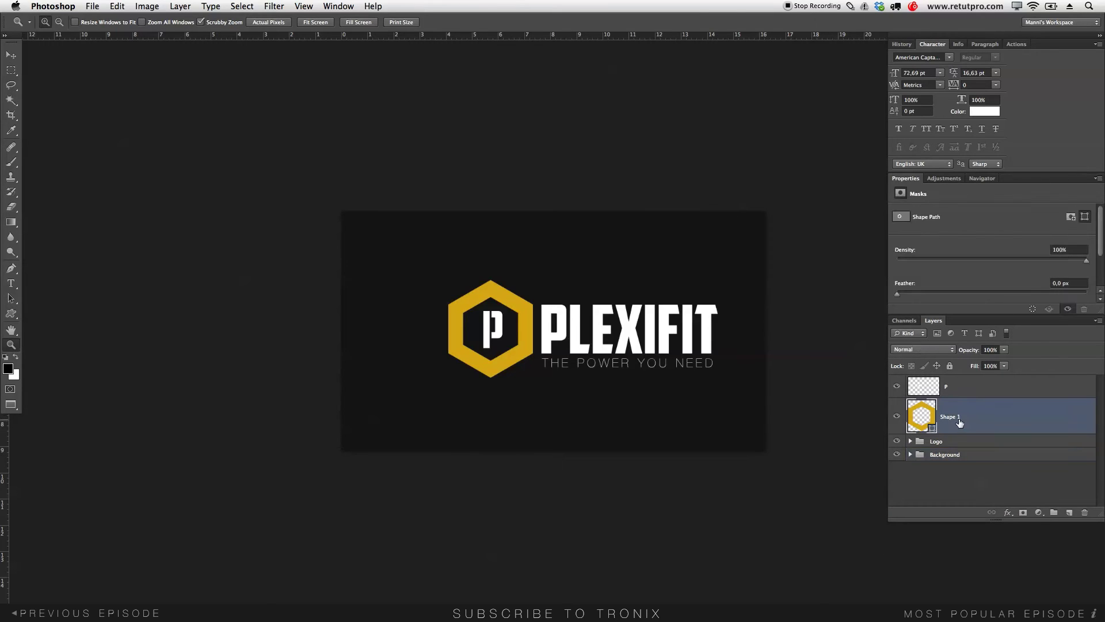
{"action": "left_click", "coordinate": [964, 393], "text": "shift"}
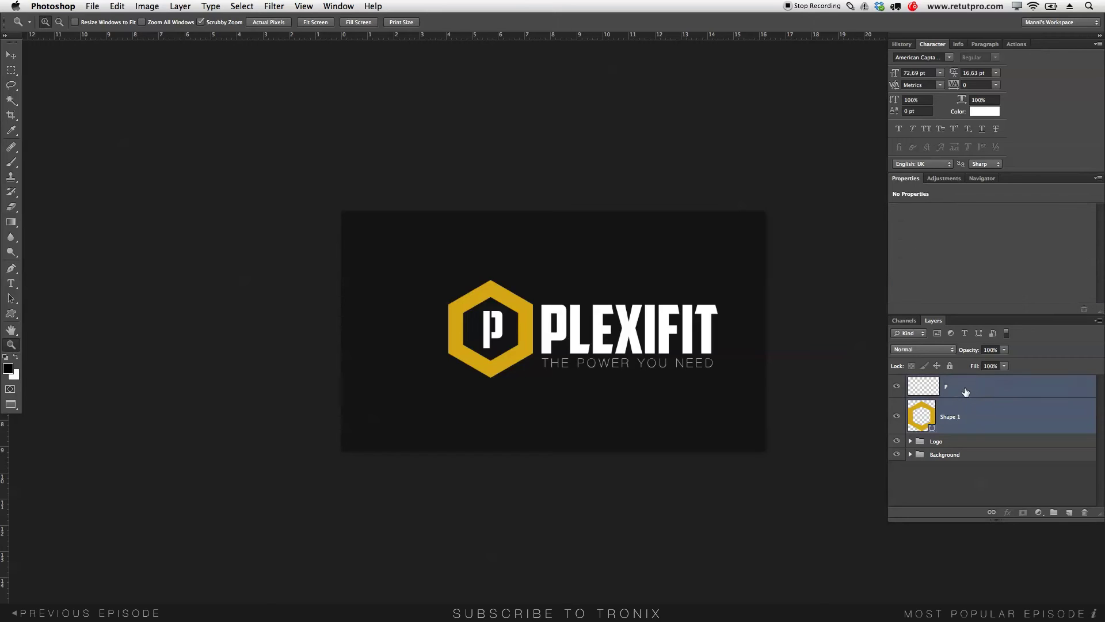
{"action": "key", "text": "super+g"}
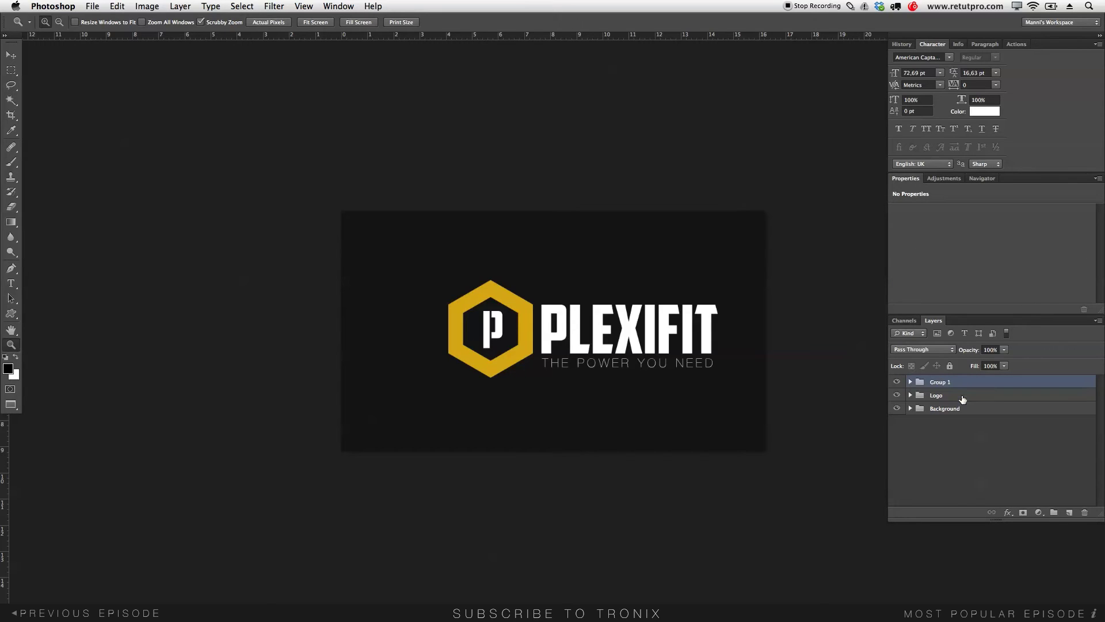
{"action": "double_click", "coordinate": [942, 382]}
{"action": "type", "text": "Jo"}
- Name the icon group Logo 2, then duplicate it and rename the copy Logo 3
{"action": "key", "text": "Return"}
{"action": "key", "text": "super+j"}
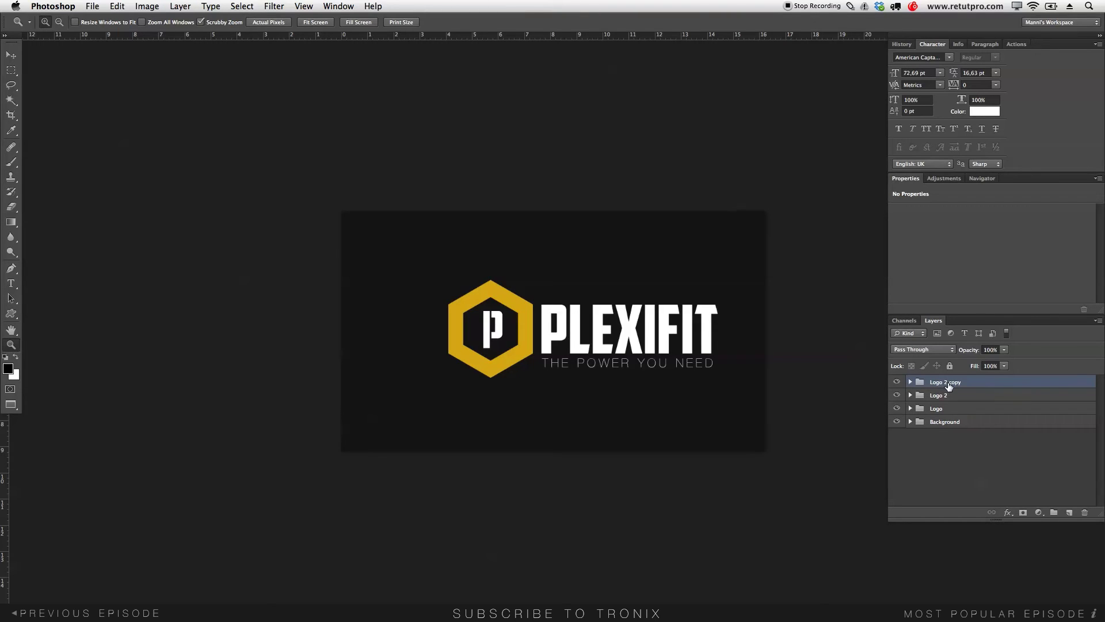
{"action": "double_click", "coordinate": [945, 383]}
{"action": "key", "text": "BackSpace"}
{"action": "key", "text": "Return"}
- Move Logo 3 below the Logo group and expand it to select its hexagon
{"action": "left_click_drag", "start_coordinate": [930, 384], "coordinate": [944, 415]}
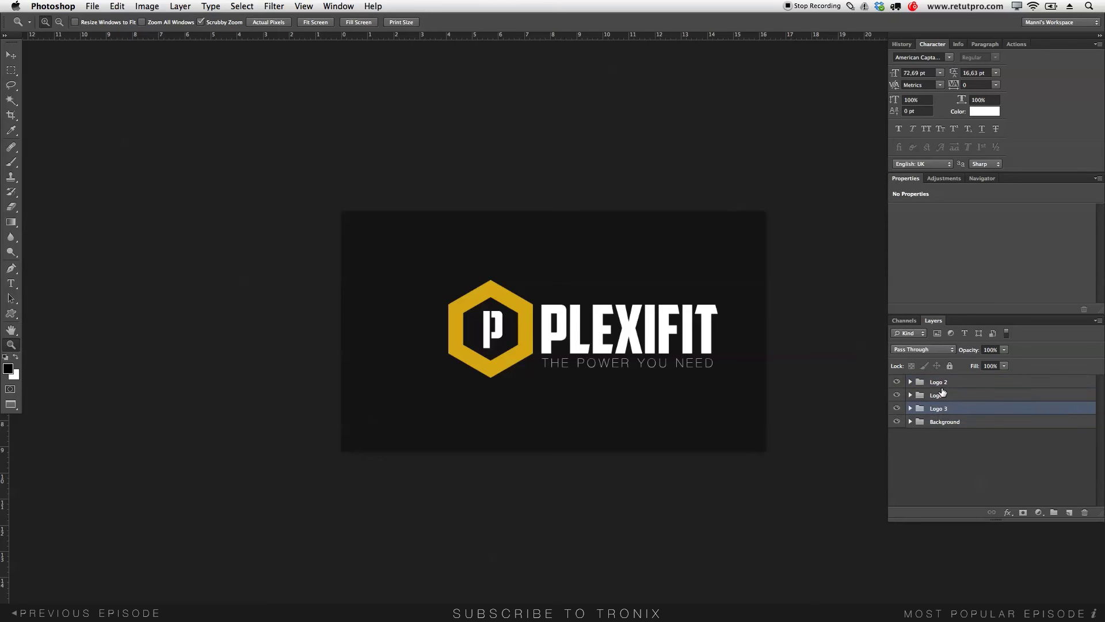
{"action": "left_click", "coordinate": [910, 409]}
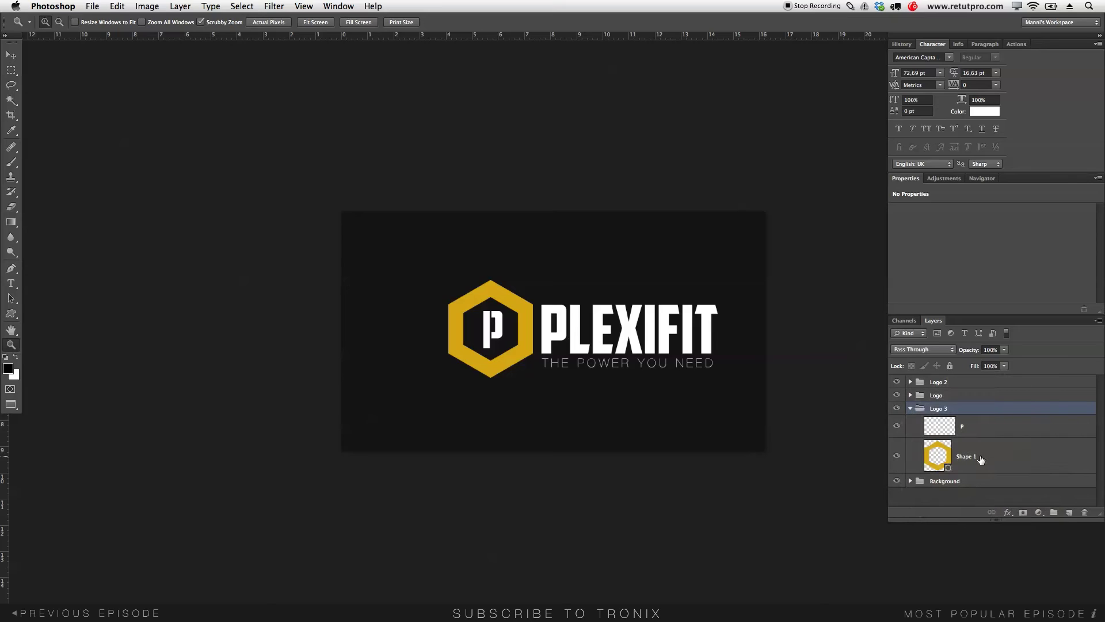
{"action": "left_click", "coordinate": [954, 466]}
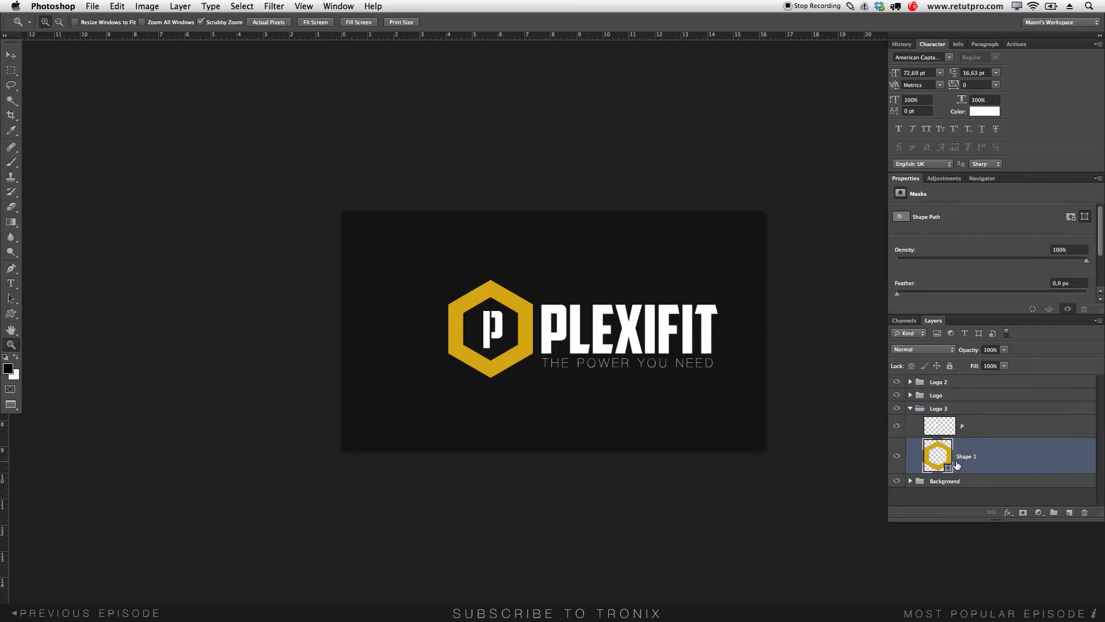
- Change the Shape 1 hexagon in Logo 3 from gold to a white (ffffff) fill
{"action": "left_click", "coordinate": [954, 464]}
{"action": "left_click", "coordinate": [947, 458]}
{"action": "left_click", "coordinate": [950, 459]}
{"action": "left_click", "coordinate": [951, 452]}
{"action": "double_click", "coordinate": [939, 454]}
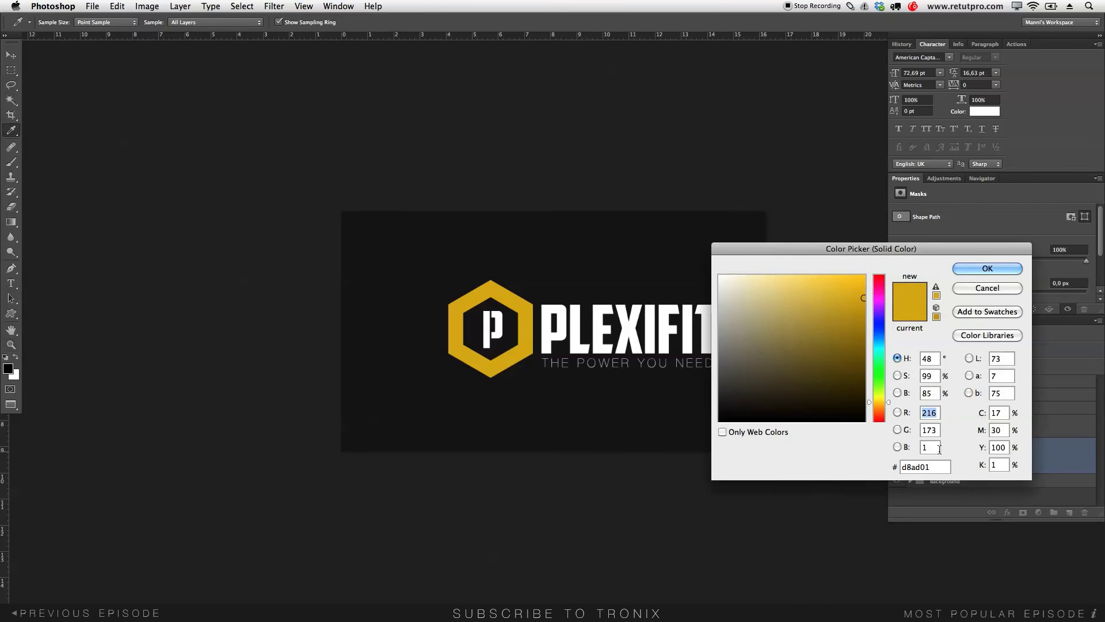
{"action": "left_click_drag", "start_coordinate": [858, 299], "coordinate": [720, 276]}
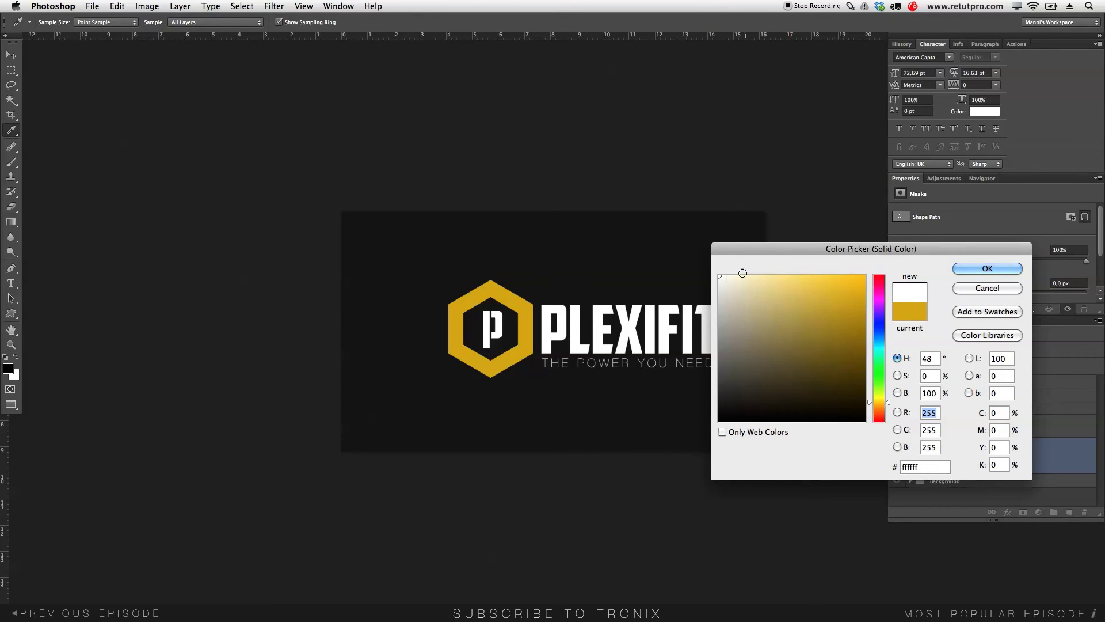
{"action": "left_click", "coordinate": [977, 267]}
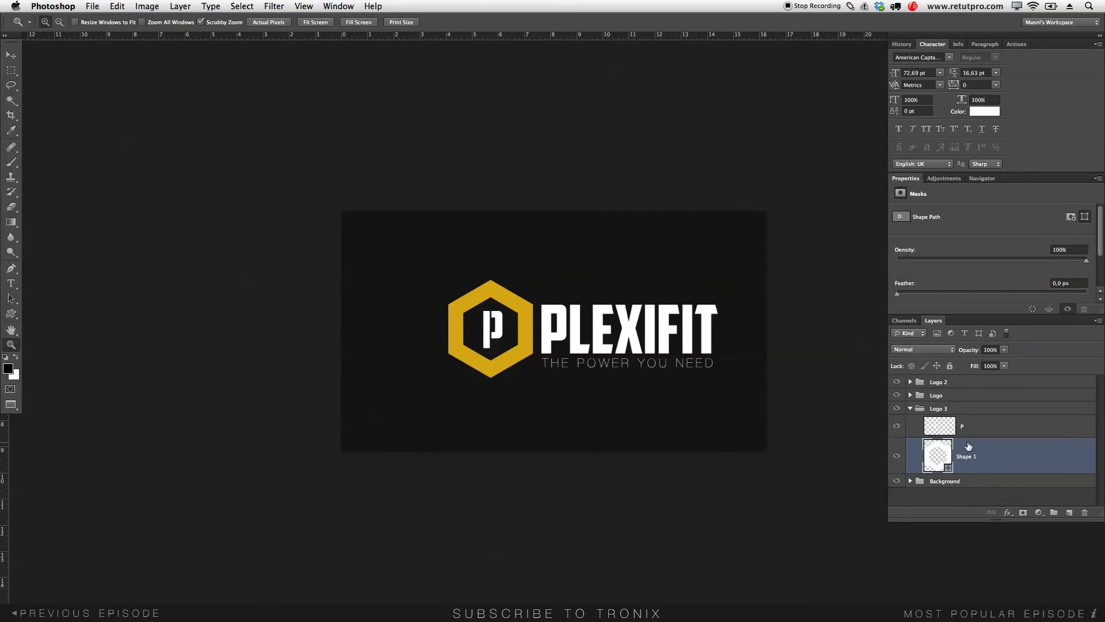
- Free-transform the Logo 3 group, moving it up-left and scaling it to about 250%
{"action": "left_click", "coordinate": [970, 428]}
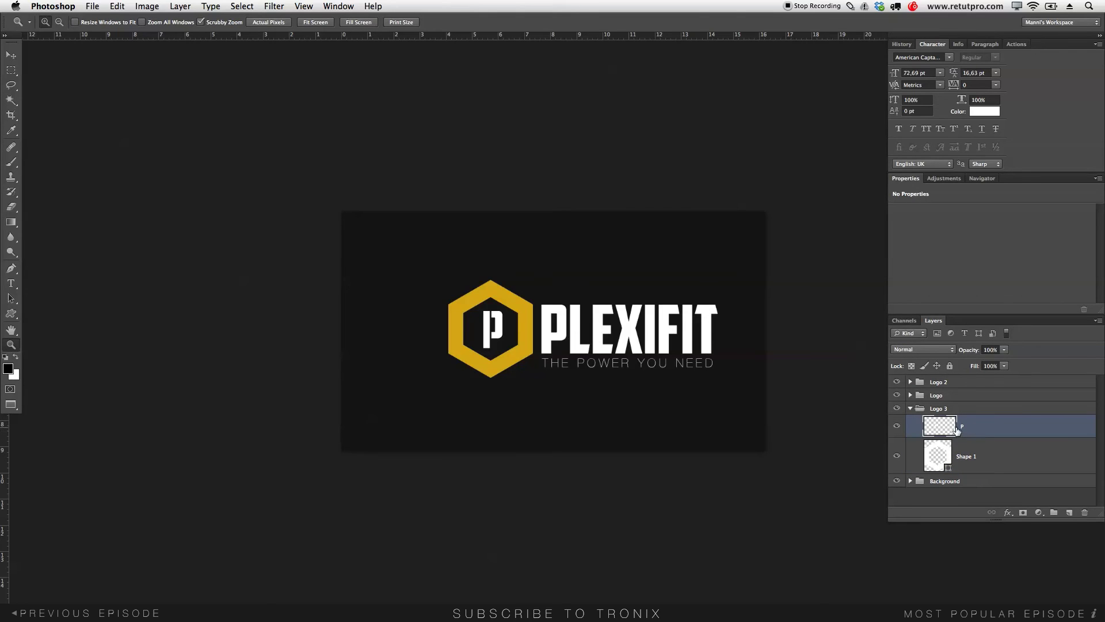
{"action": "left_click", "coordinate": [933, 411]}
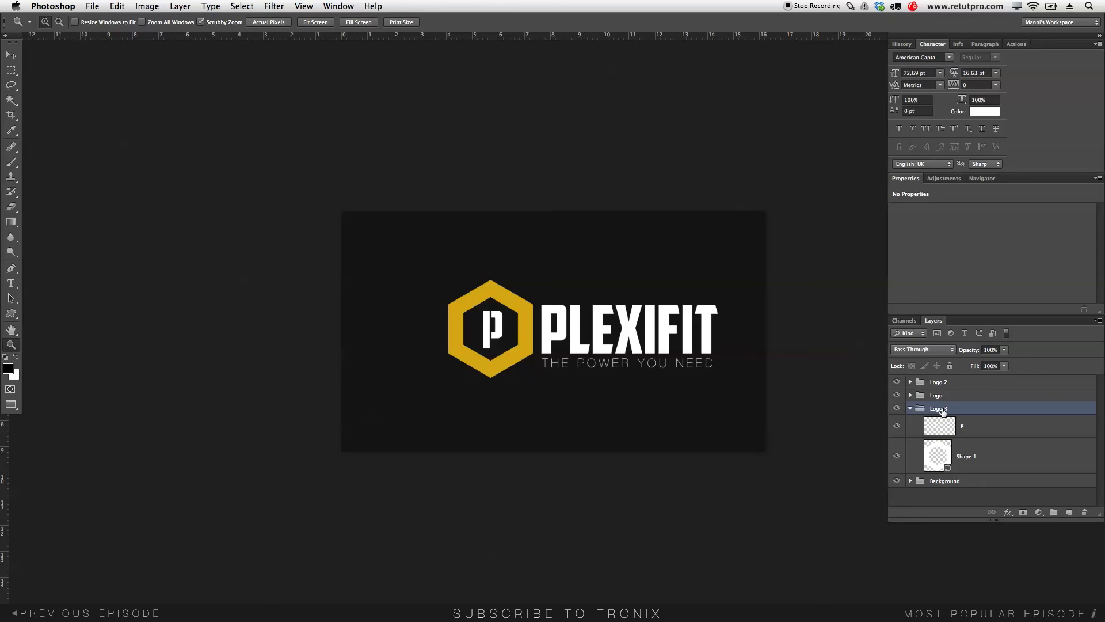
{"action": "key", "text": "super+t"}
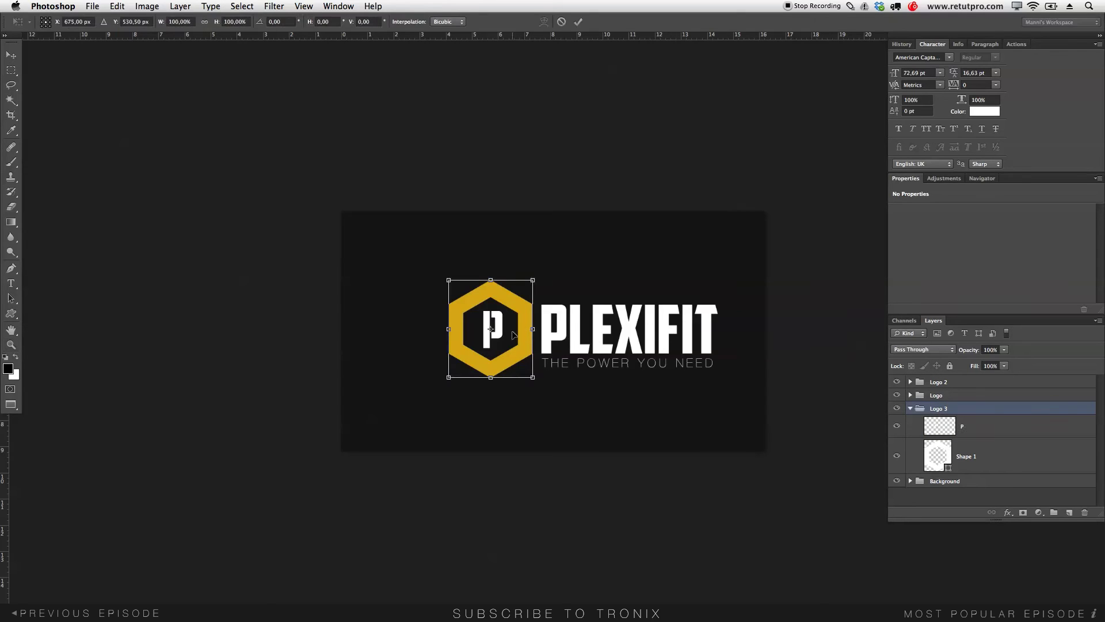
{"action": "left_click_drag", "start_coordinate": [505, 328], "coordinate": [444, 292]}
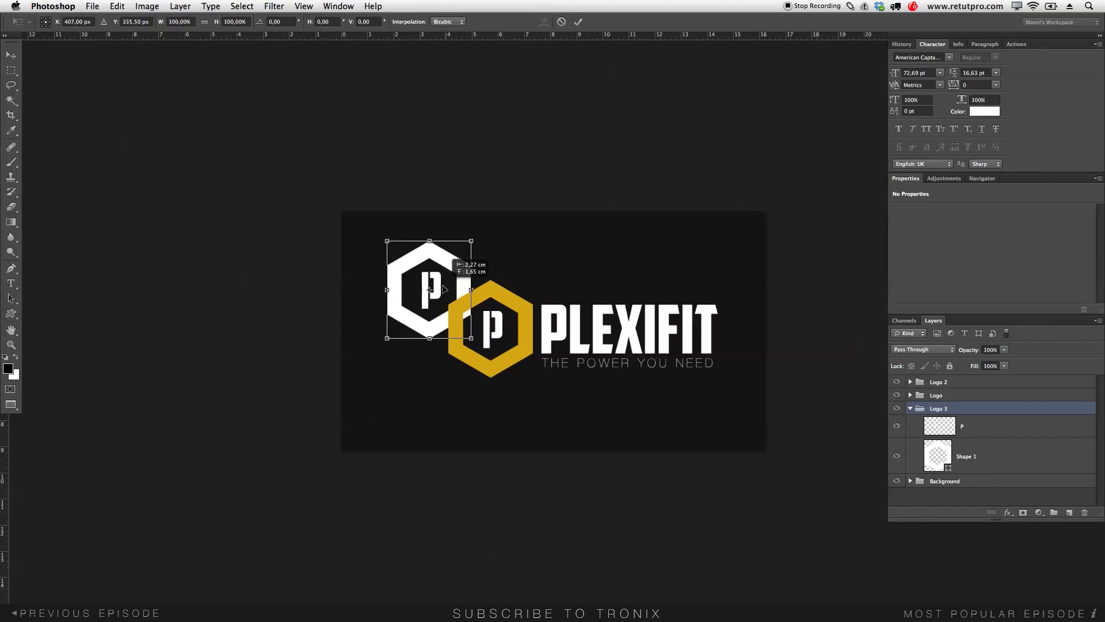
{"action": "left_click", "coordinate": [962, 469]}
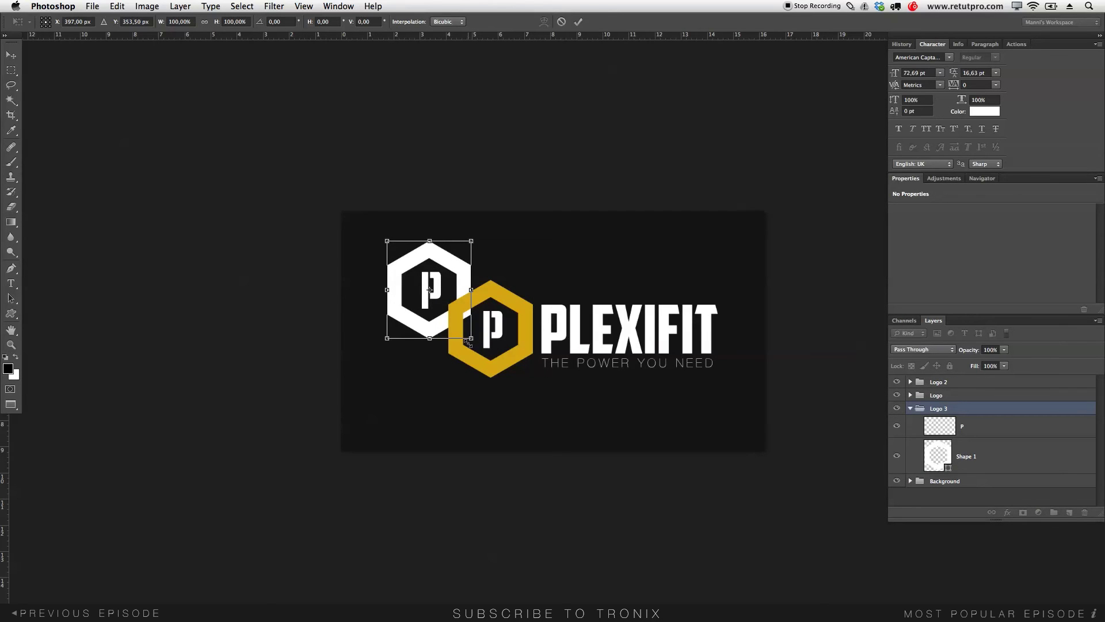
{"action": "left_click_drag", "start_coordinate": [472, 340], "coordinate": [614, 481]}
{"action": "left_click_drag", "start_coordinate": [558, 445], "coordinate": [512, 400]}
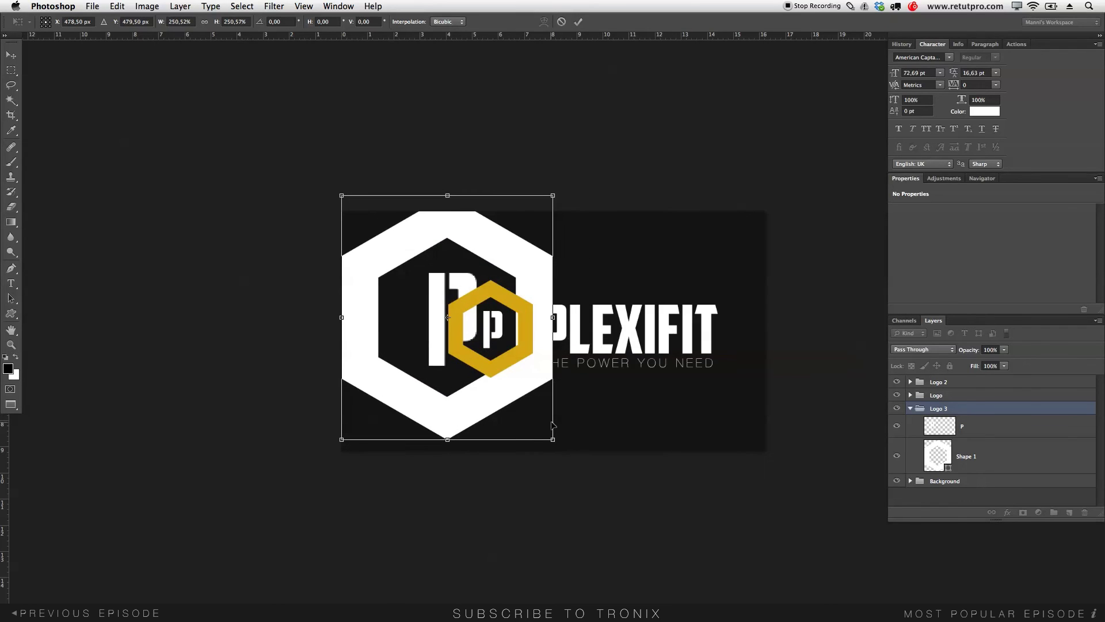
- Scale the white logo copy to about 304%, tilt it, and apply the transformation
{"action": "left_click_drag", "start_coordinate": [554, 440], "coordinate": [588, 481]}
{"action": "left_click_drag", "start_coordinate": [547, 422], "coordinate": [505, 407]}
{"action": "left_click_drag", "start_coordinate": [542, 462], "coordinate": [464, 372]}
{"action": "left_click_drag", "start_coordinate": [520, 407], "coordinate": [528, 436]}
{"action": "key", "text": "Return"}
{"action": "key", "text": "z"}
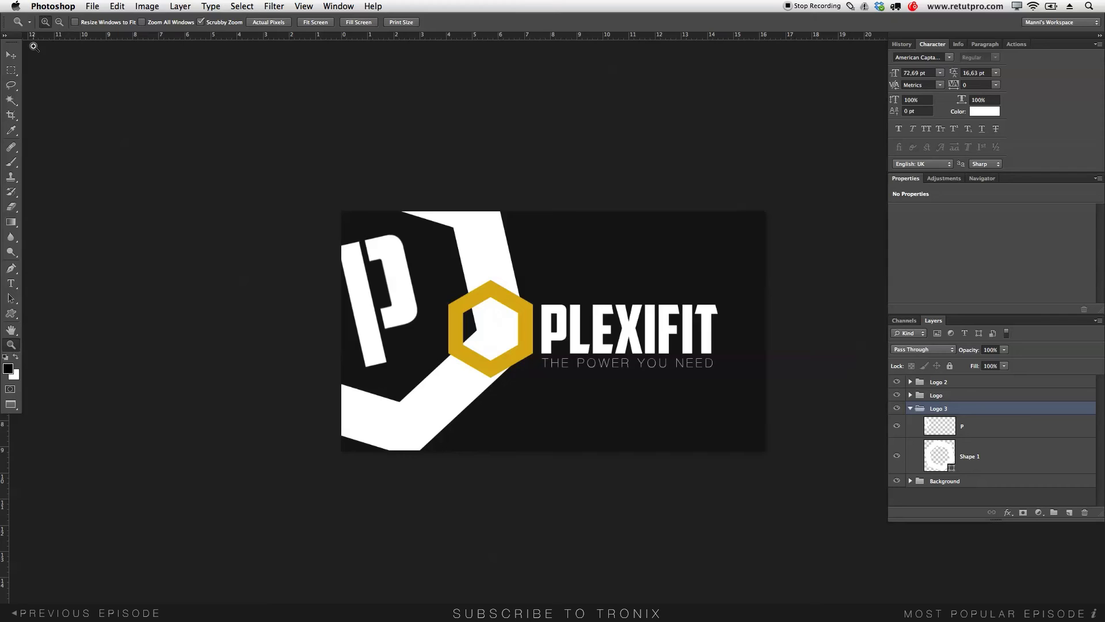
{"action": "left_click", "coordinate": [18, 55]}
- Nudge the Logo 3 group and duplicate the PLEXIFIT title into Logo 3 above P
{"action": "left_click_drag", "start_coordinate": [403, 309], "coordinate": [385, 338]}
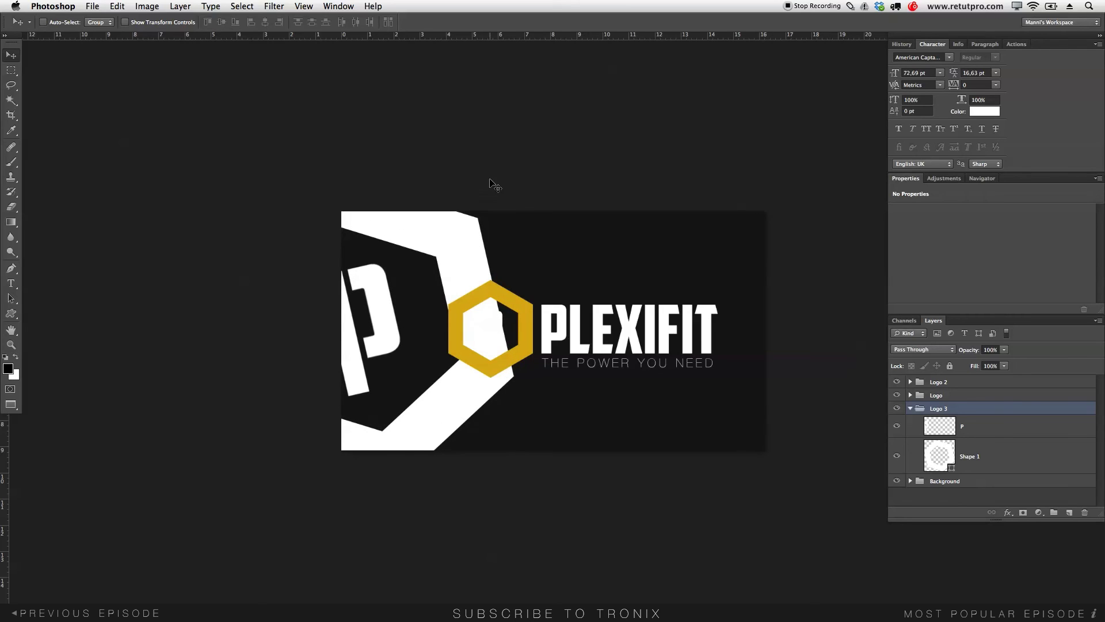
{"action": "left_click_drag", "start_coordinate": [488, 431], "coordinate": [491, 412]}
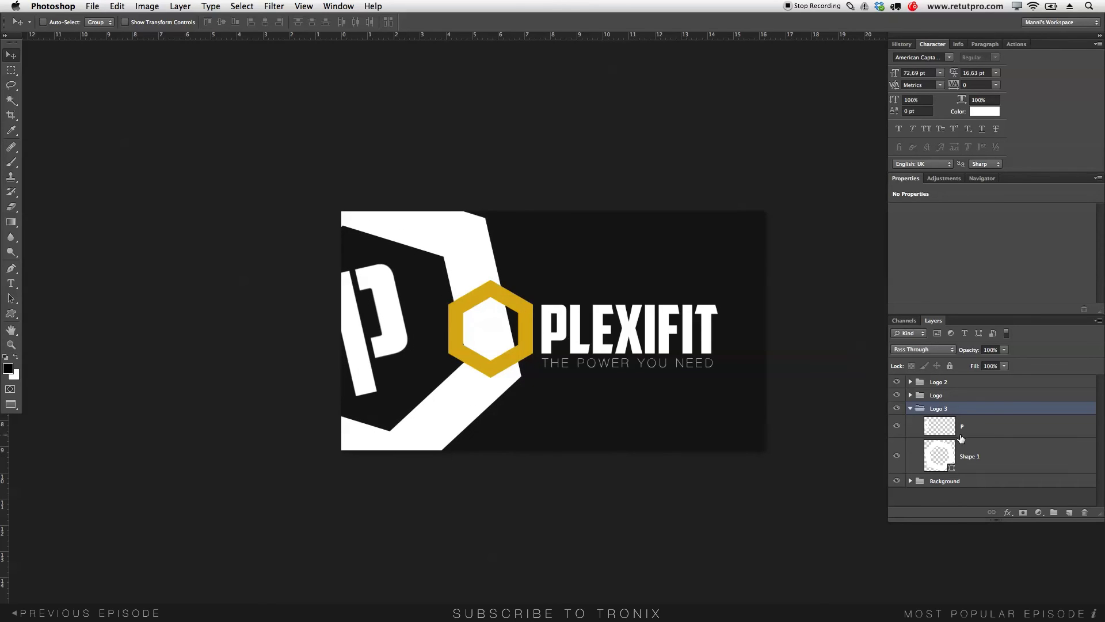
{"action": "left_click", "coordinate": [974, 427]}
{"action": "left_click", "coordinate": [911, 382]}
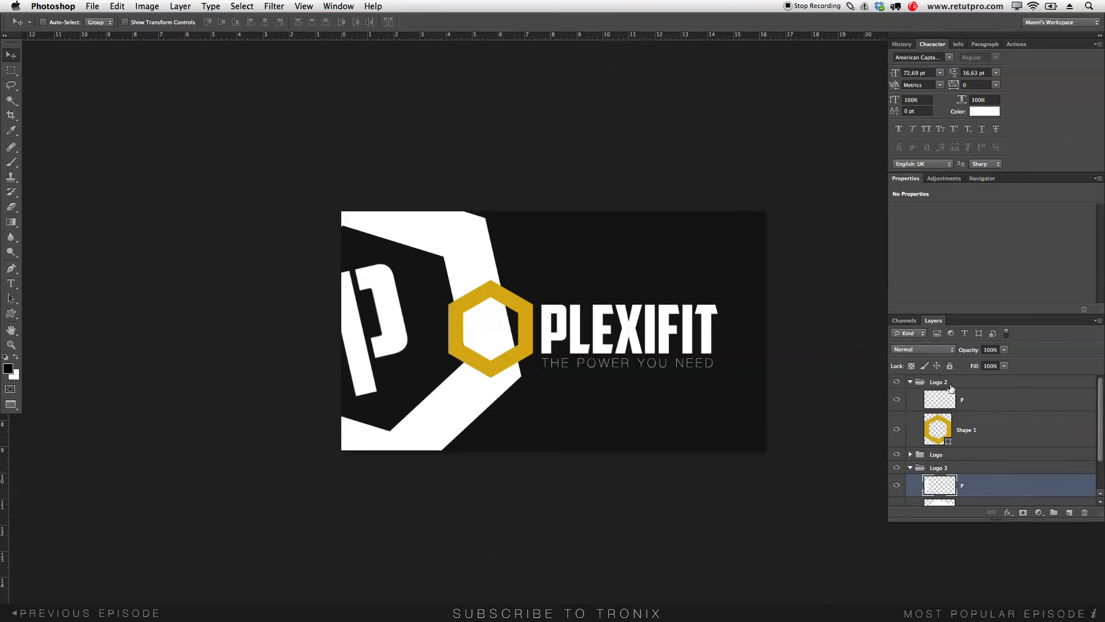
{"action": "left_click", "coordinate": [910, 383]}
{"action": "left_click", "coordinate": [910, 395]}
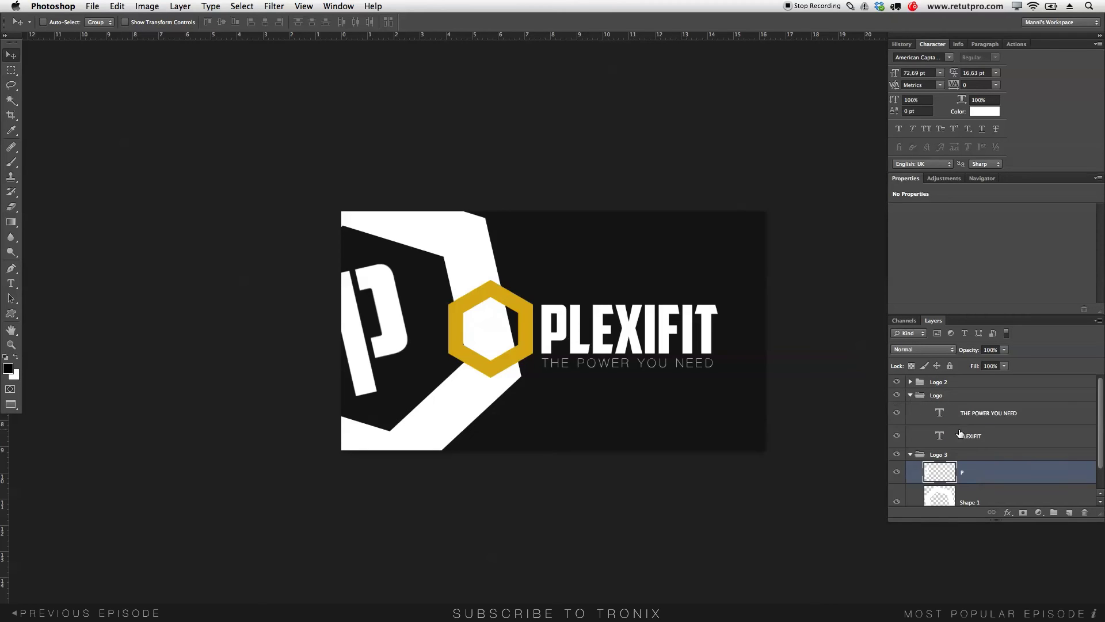
{"action": "left_click", "coordinate": [988, 443]}
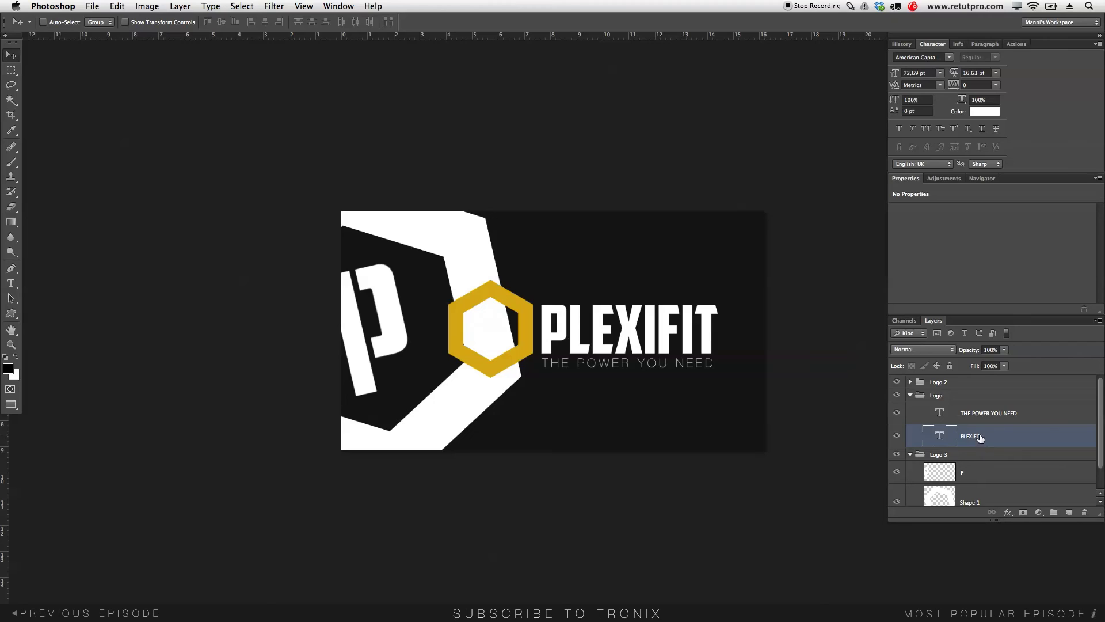
{"action": "key", "text": "super+j"}
{"action": "left_click_drag", "start_coordinate": [965, 446], "coordinate": [971, 488]}
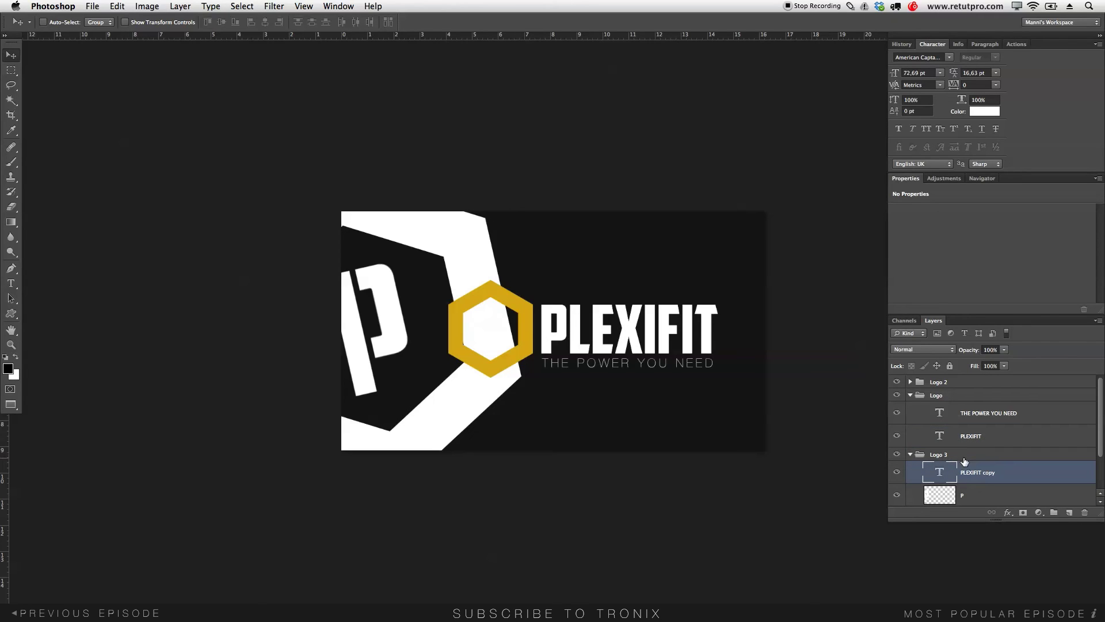
- Hide the large P, the gold hexagon logo, and the title-and-tagline group
{"action": "left_click", "coordinate": [911, 396]}
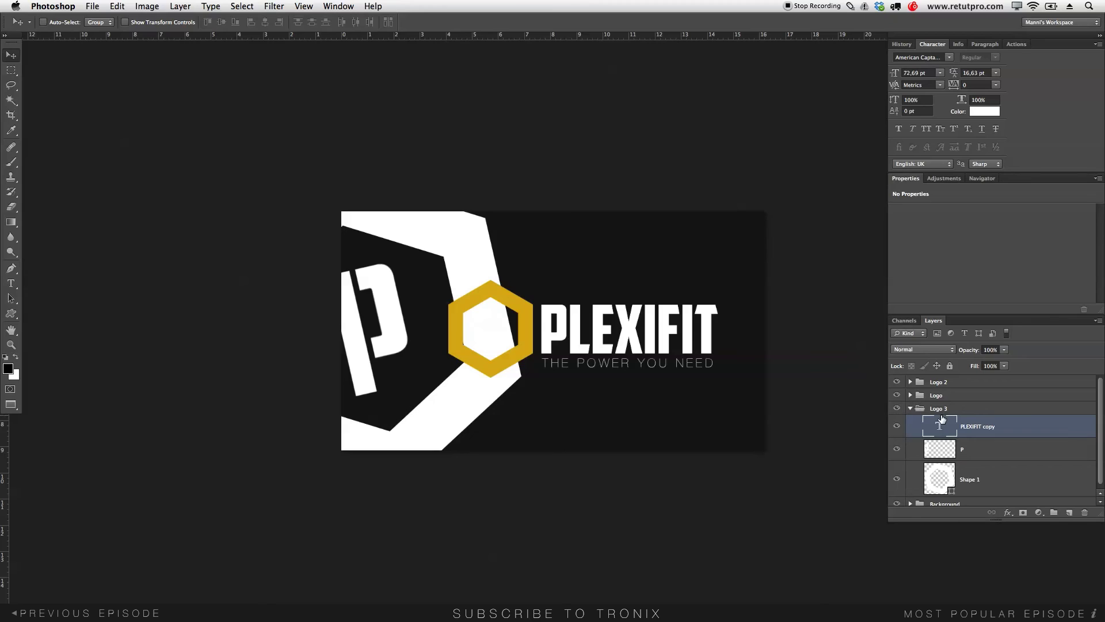
{"action": "left_click", "coordinate": [954, 450]}
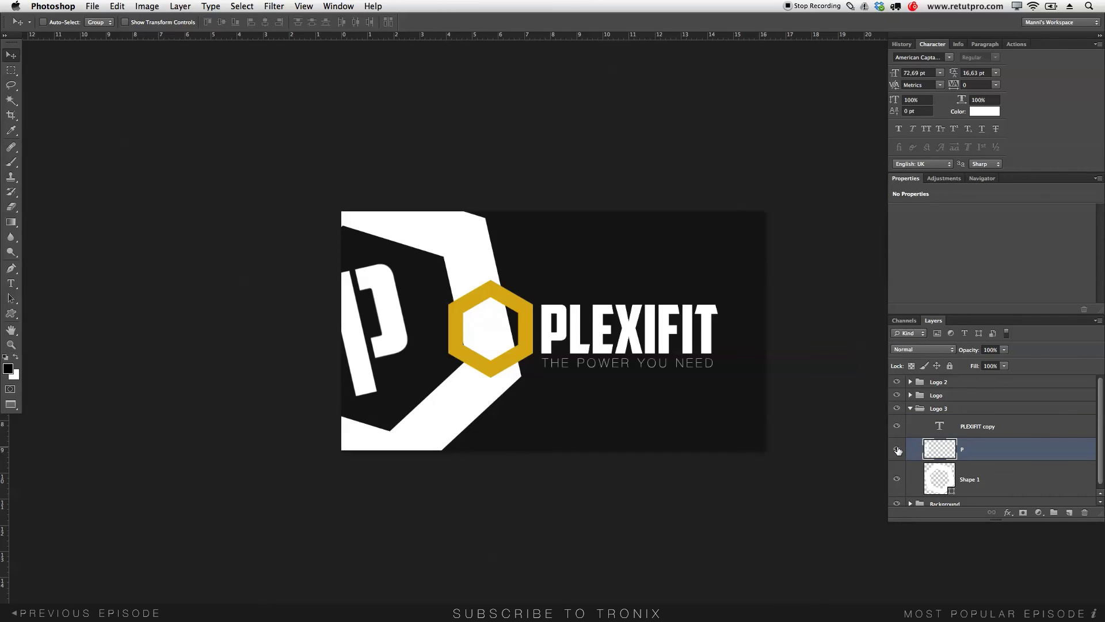
{"action": "left_click", "coordinate": [897, 449]}
{"action": "left_click", "coordinate": [970, 435]}
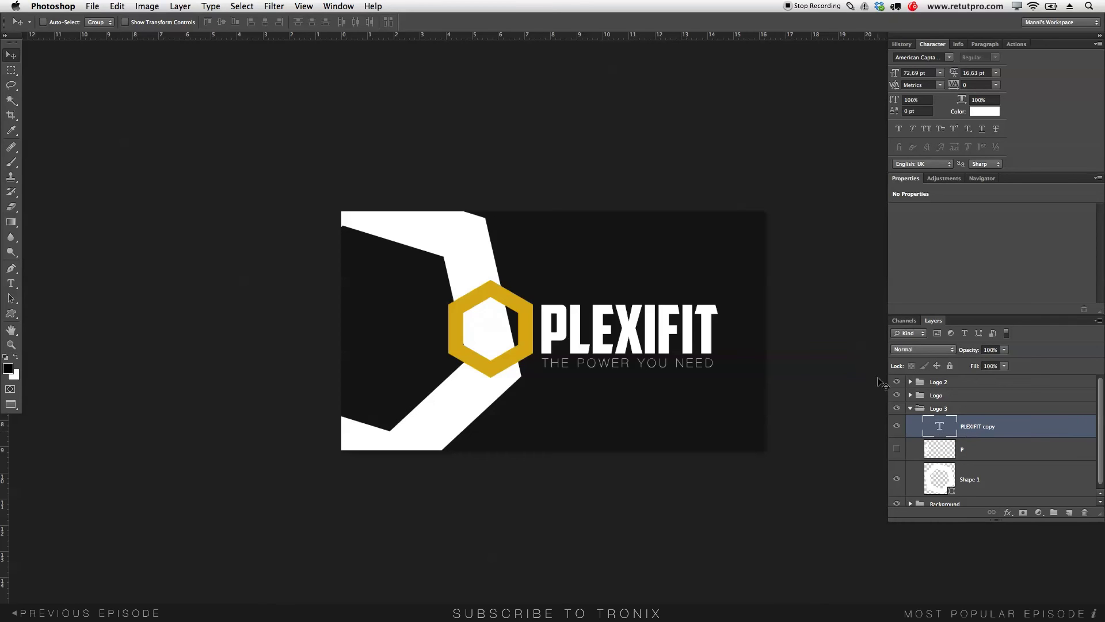
{"action": "left_click", "coordinate": [897, 383]}
{"action": "left_click", "coordinate": [896, 395]}
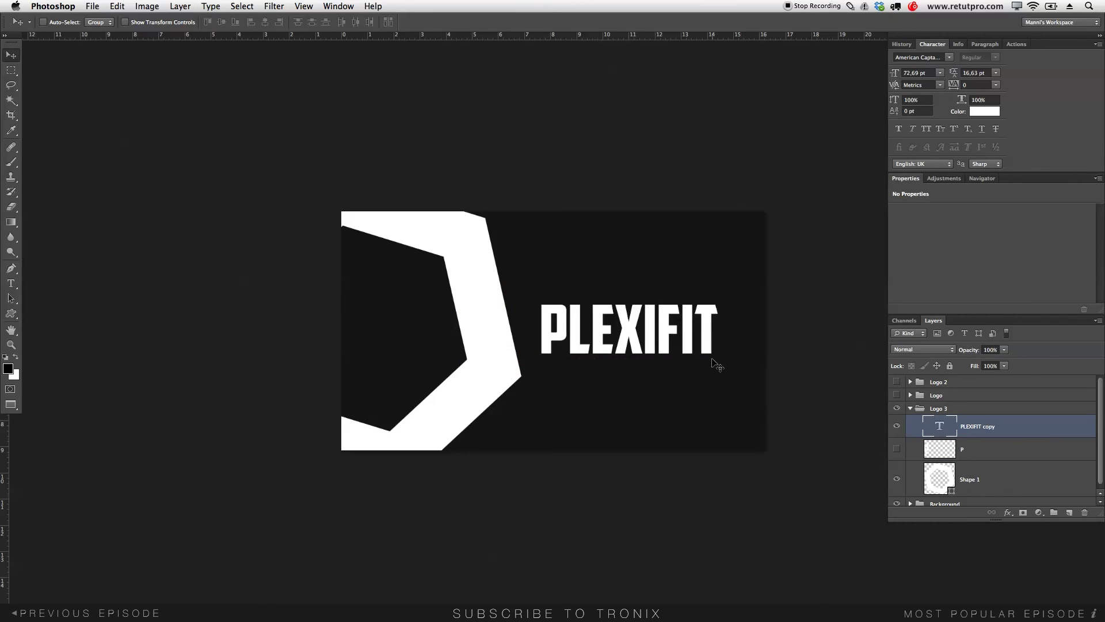
{"action": "left_click_drag", "start_coordinate": [662, 346], "coordinate": [659, 383]}
- Delete 'LEXIFIT' from the title copy so it reads just 'P'
{"action": "key", "text": "t"}
{"action": "left_click", "coordinate": [639, 366]}
{"action": "left_click", "coordinate": [571, 371]}
{"action": "left_click_drag", "start_coordinate": [749, 370], "coordinate": [560, 356]}
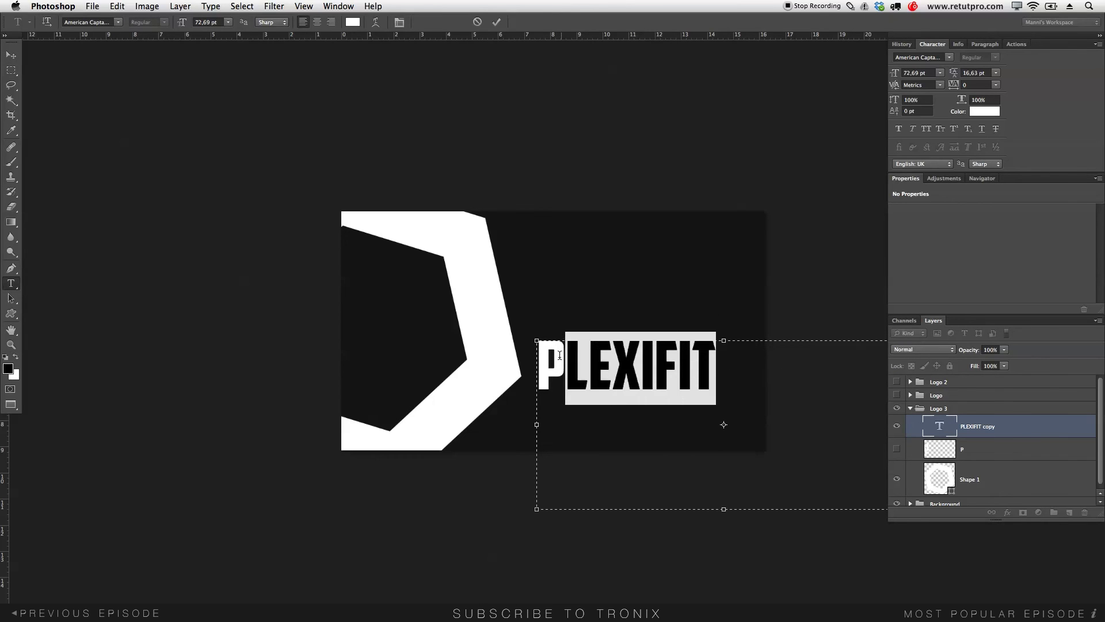
{"action": "key", "text": "BackSpace"}
{"action": "left_click", "coordinate": [497, 22]}
- Move the single P up and left, and show the large rotated P again
{"action": "key", "text": "v"}
{"action": "left_click_drag", "start_coordinate": [572, 364], "coordinate": [558, 303]}
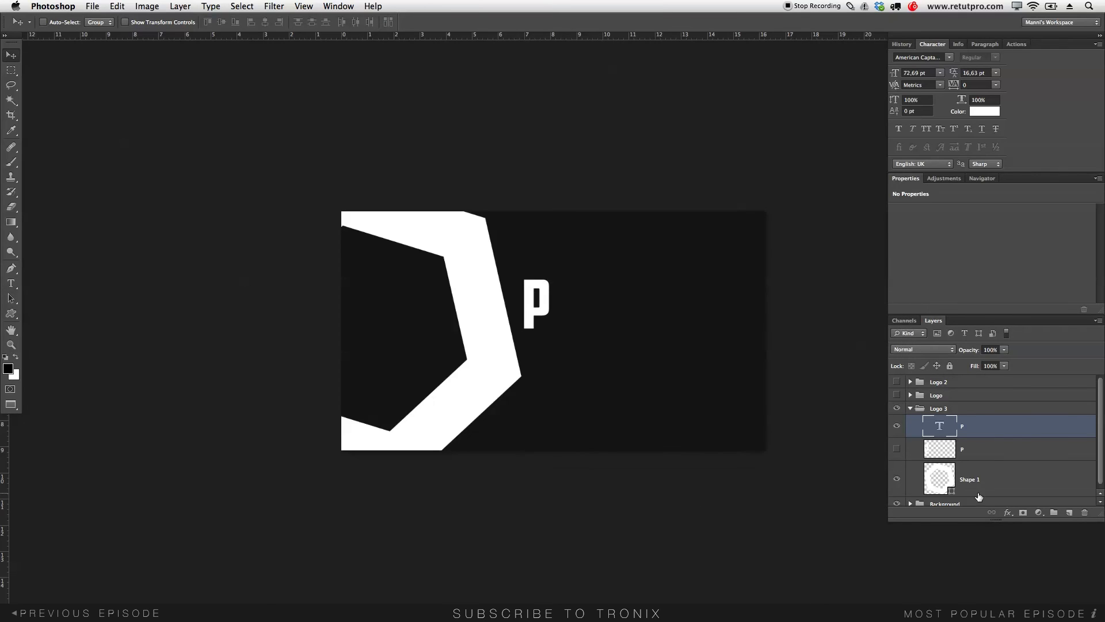
{"action": "left_click", "coordinate": [897, 448]}
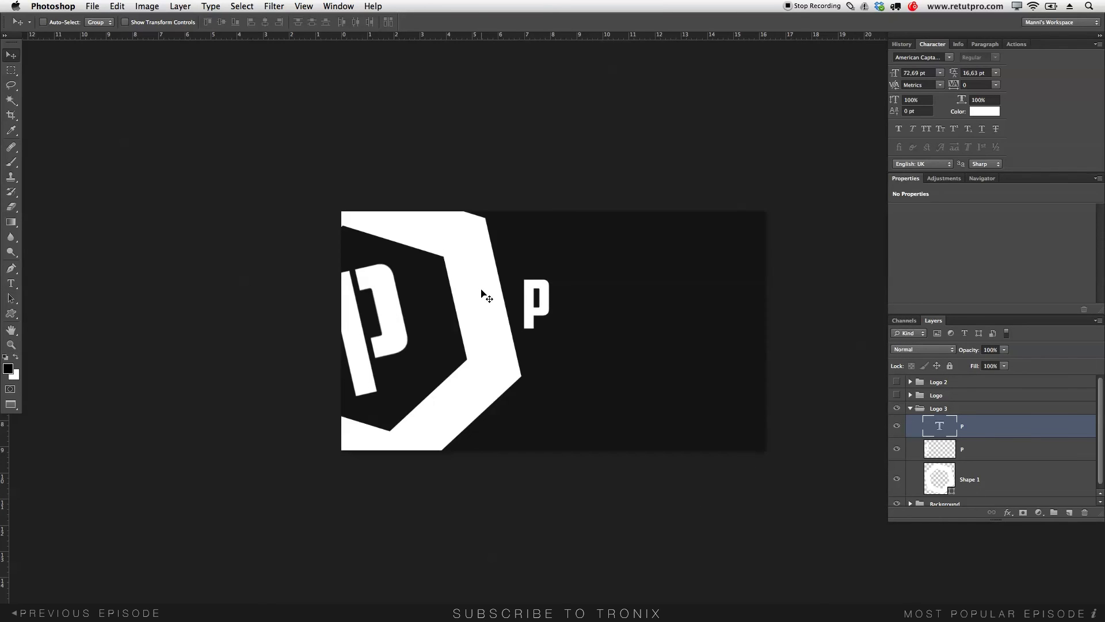
{"action": "left_click", "coordinate": [556, 328]}
- Zoom in closely to inspect the large P's edges
{"action": "key", "text": "z"}
{"action": "left_click_drag", "start_coordinate": [422, 298], "coordinate": [471, 309]}
{"action": "mouse_move", "coordinate": [351, 225]}
{"action": "left_mouse_down"}
{"action": "mouse_move", "coordinate": [370, 178]}
{"action": "mouse_move", "coordinate": [365, 232]}
{"action": "left_mouse_up"}
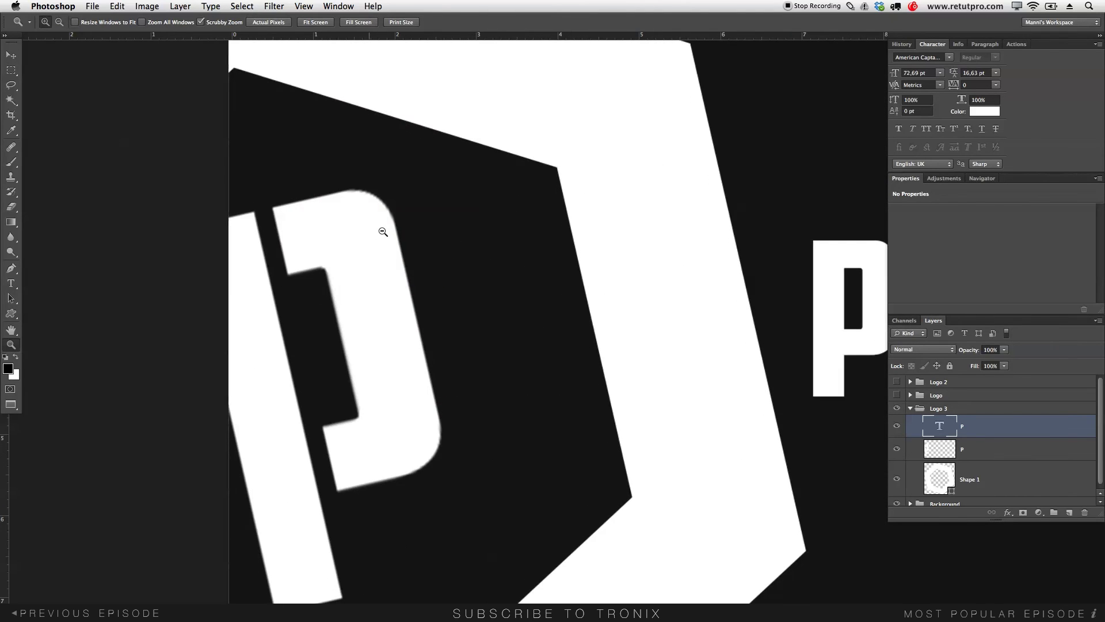
{"action": "left_click_drag", "start_coordinate": [271, 168], "coordinate": [443, 270]}
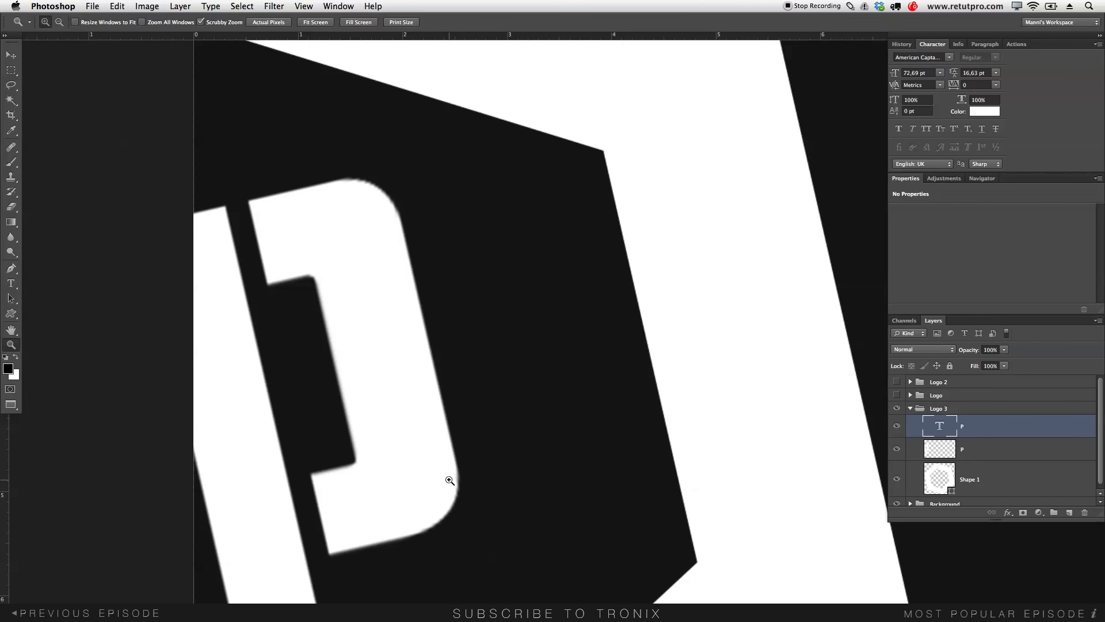
{"action": "left_click_drag", "start_coordinate": [552, 182], "coordinate": [518, 303]}
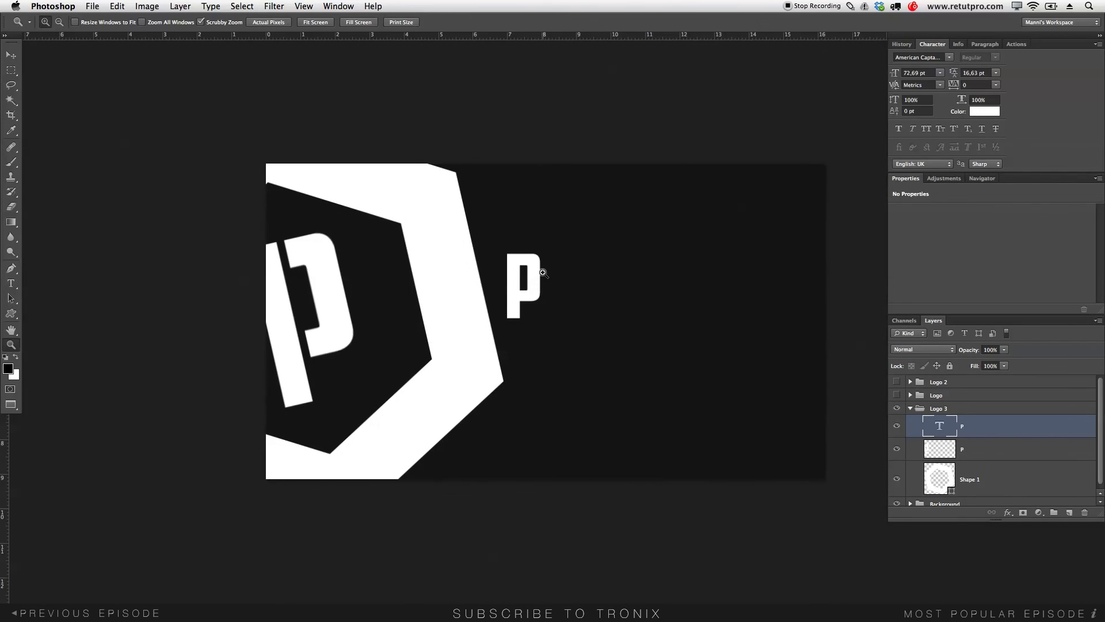
- Enlarge the P letter to 193.69 pt and move it beside the hexagon
{"action": "left_click", "coordinate": [562, 264]}
{"action": "key", "text": "t"}
{"action": "double_click", "coordinate": [532, 284]}
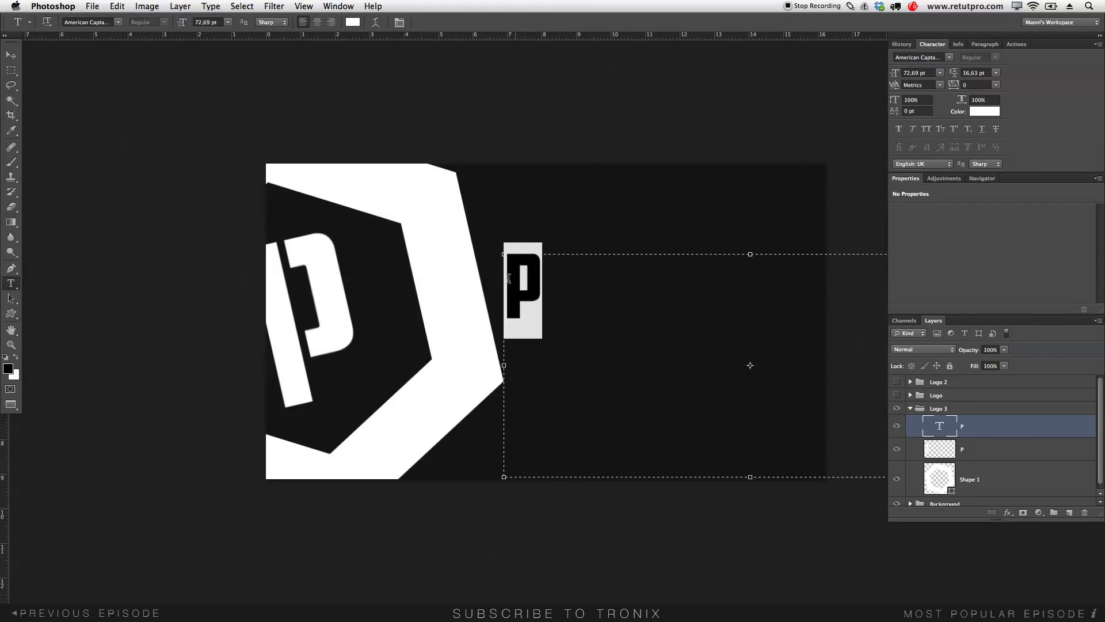
{"action": "left_click_drag", "start_coordinate": [185, 26], "coordinate": [253, 22]}
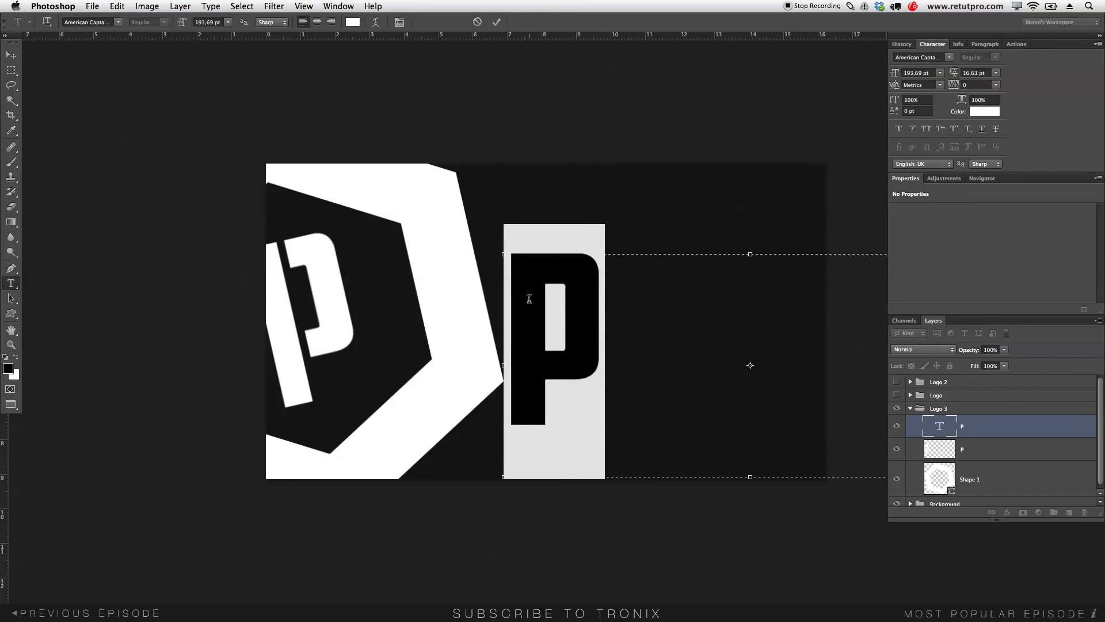
{"action": "left_click", "coordinate": [496, 23]}
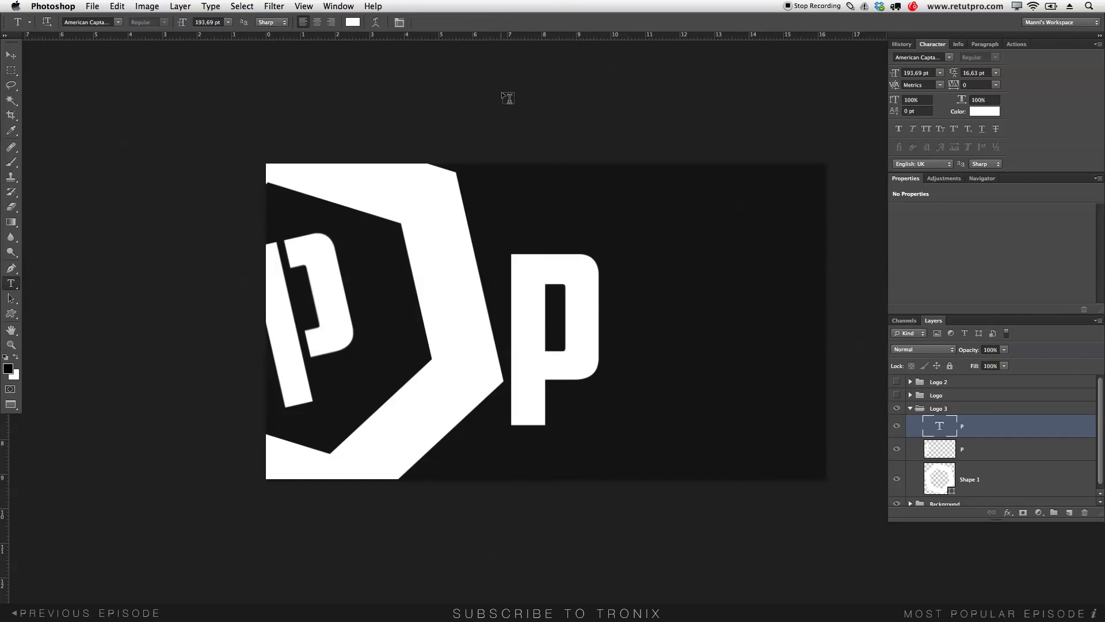
{"action": "left_click", "coordinate": [9, 58]}
{"action": "left_click_drag", "start_coordinate": [565, 363], "coordinate": [542, 341]}
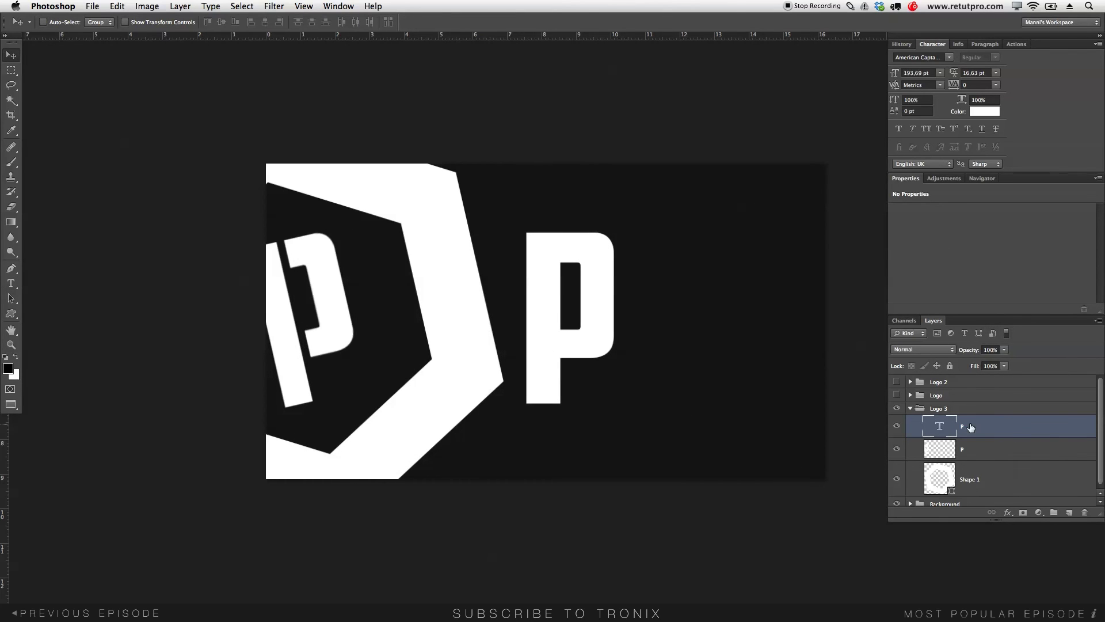
- Rasterize the P type layer into pixels
{"action": "right_click", "coordinate": [1014, 436]}
{"action": "left_click", "coordinate": [1016, 433]}
{"action": "right_click", "coordinate": [982, 434]}
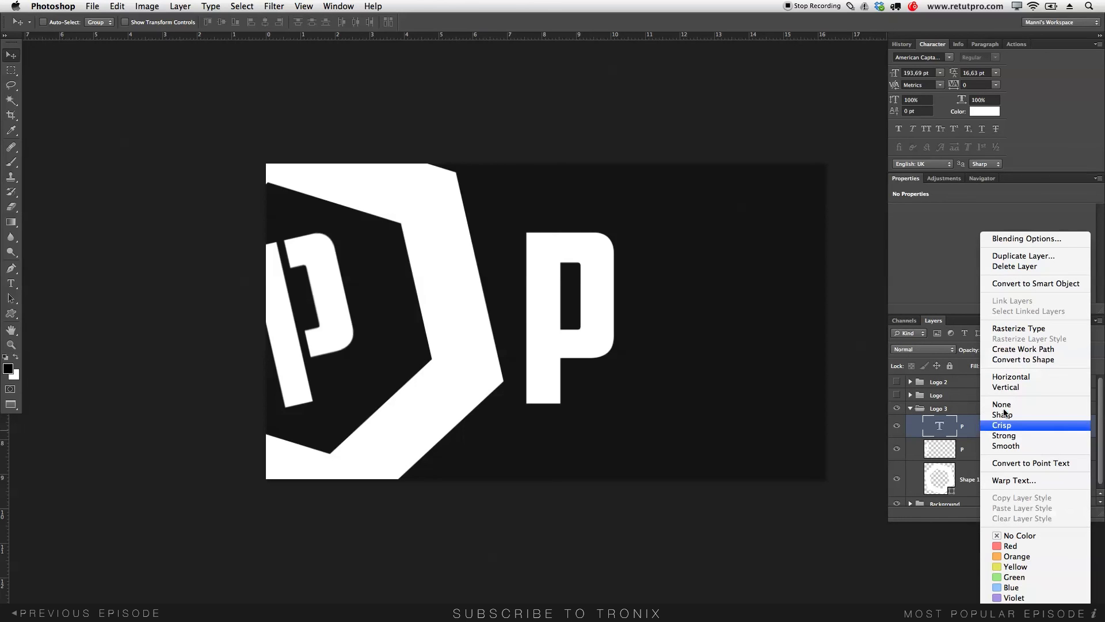
{"action": "left_click", "coordinate": [1017, 329]}
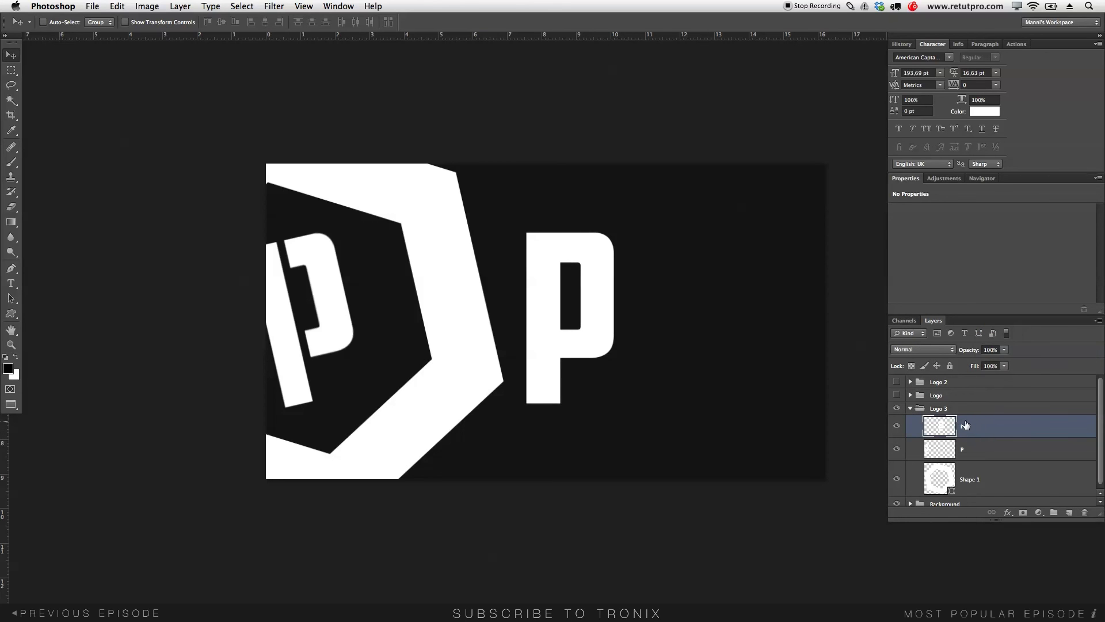
- Delete a thin vertical marquee strip down the P stem to cut a stencil gap
{"action": "left_click", "coordinate": [11, 70]}
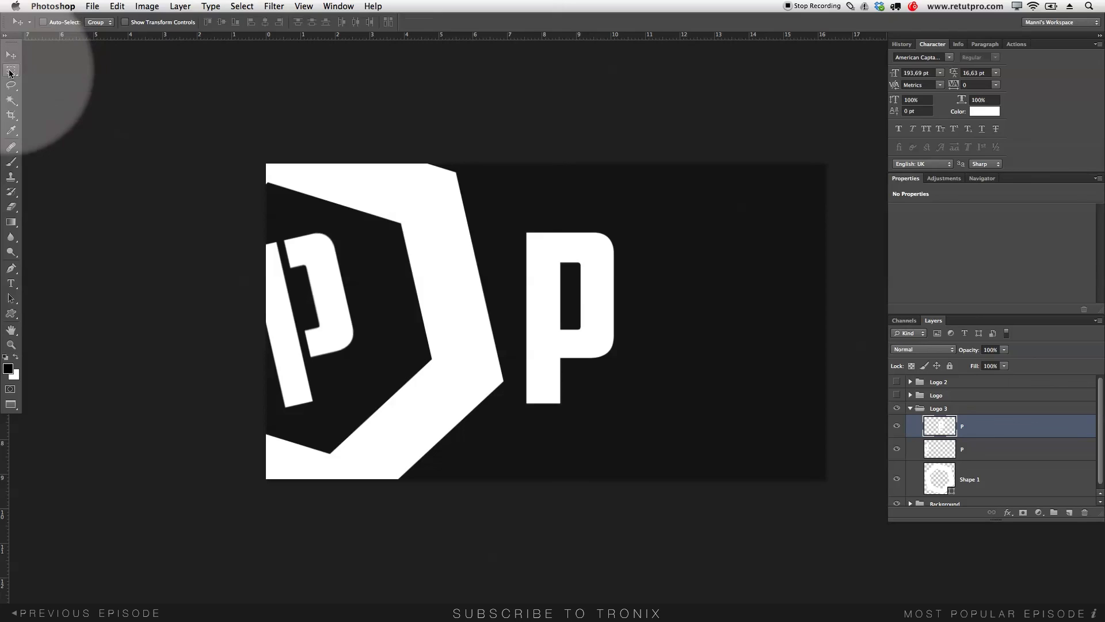
{"action": "left_click", "coordinate": [585, 265]}
{"action": "left_click_drag", "start_coordinate": [562, 230], "coordinate": [562, 412]}
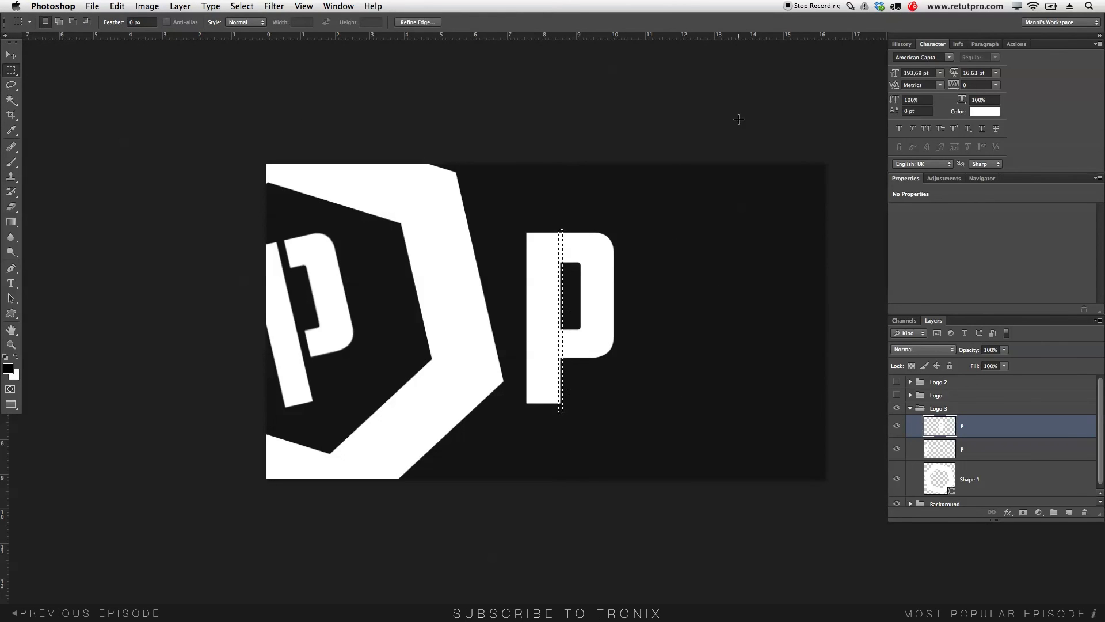
{"action": "key", "text": "ctrl+d"}
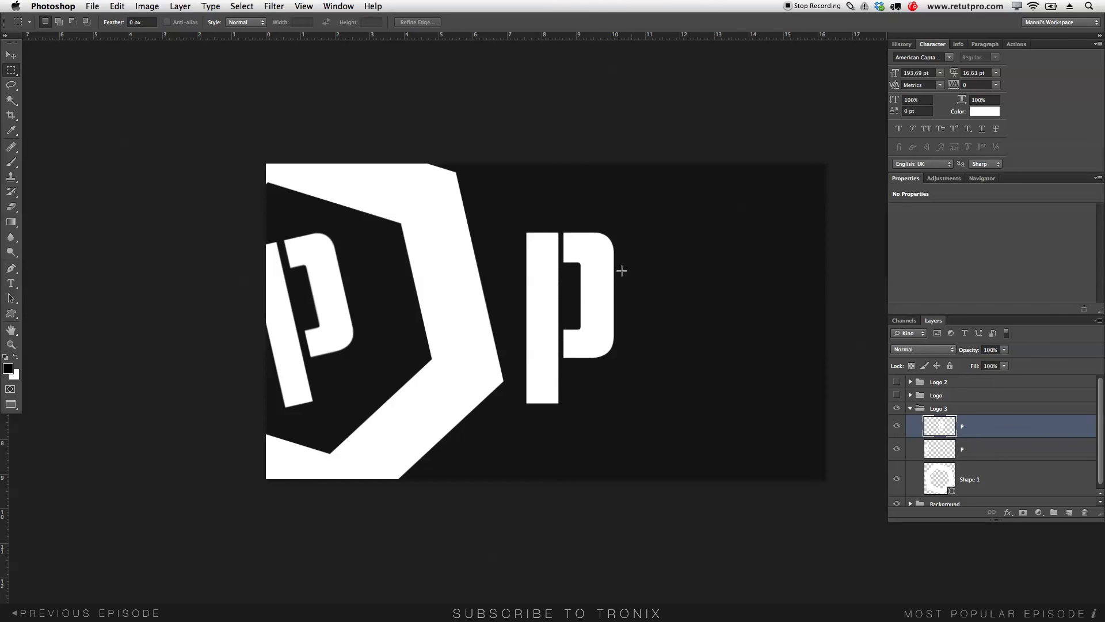
{"action": "left_click_drag", "start_coordinate": [562, 229], "coordinate": [556, 412]}
{"action": "key", "text": "Delete"}
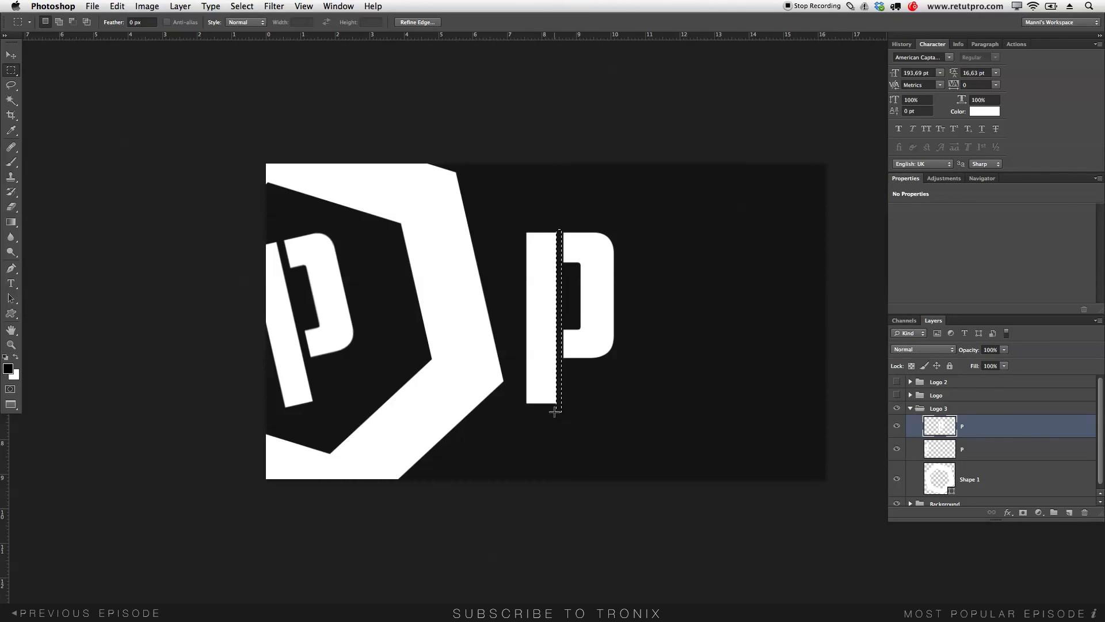
{"action": "key", "text": "ctrl+d"}
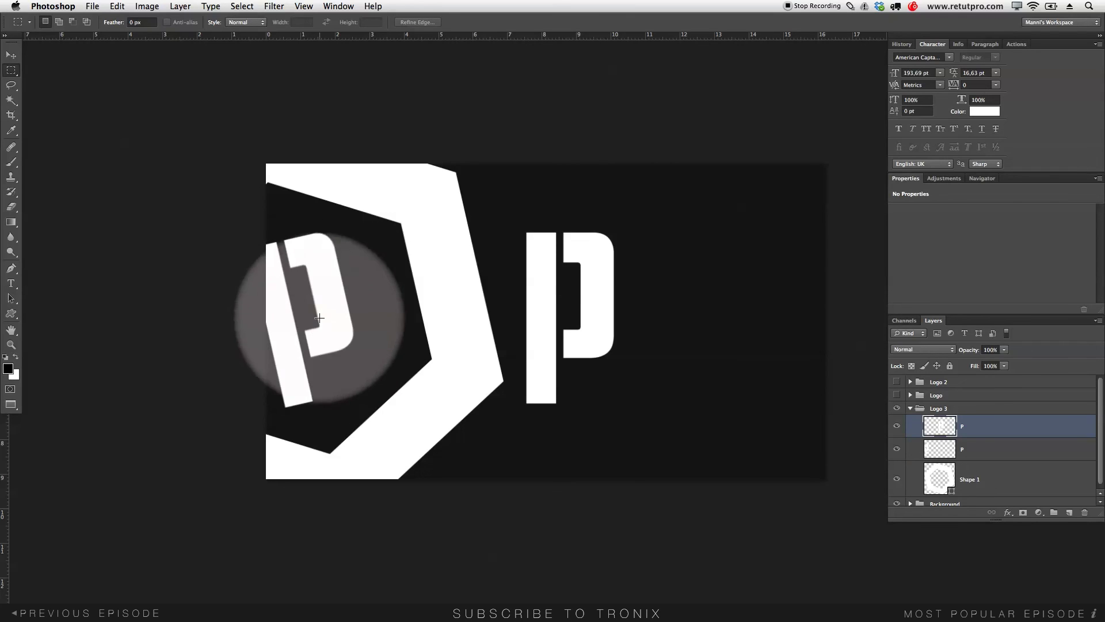
{"action": "left_click", "coordinate": [575, 298]}
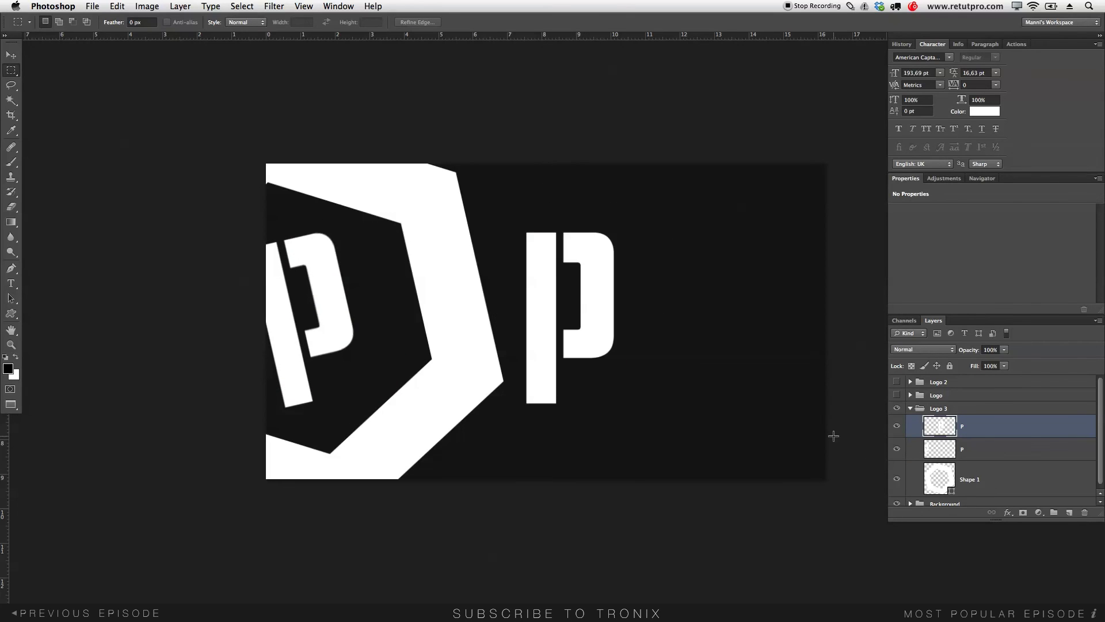
- Hide the lower, tilted P layer and reselect the new P
{"action": "left_click", "coordinate": [990, 450]}
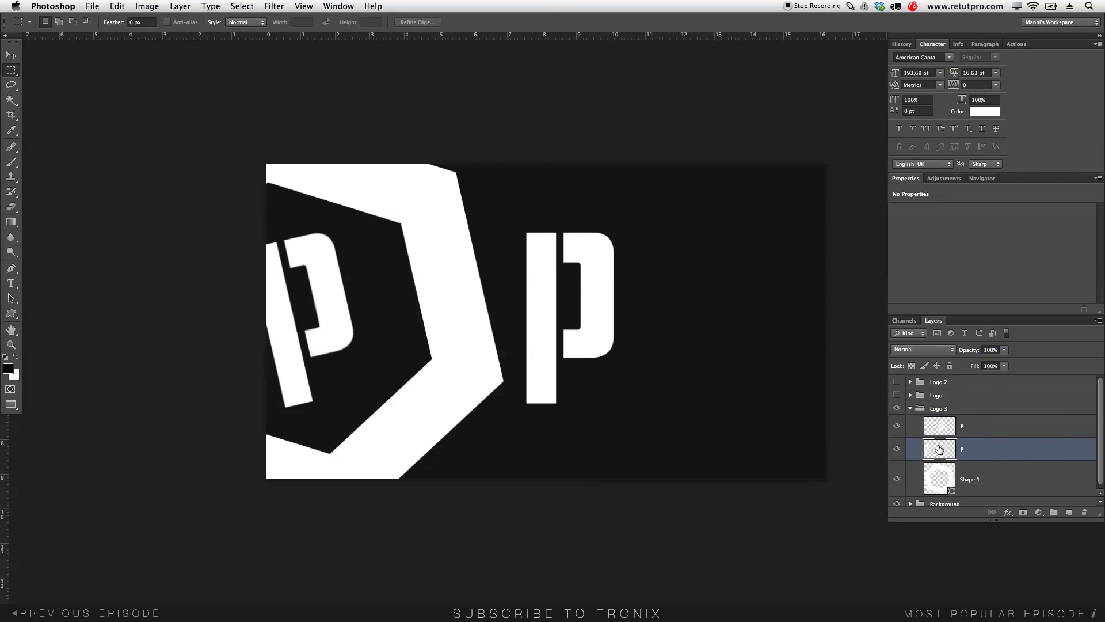
{"action": "left_click", "coordinate": [897, 449]}
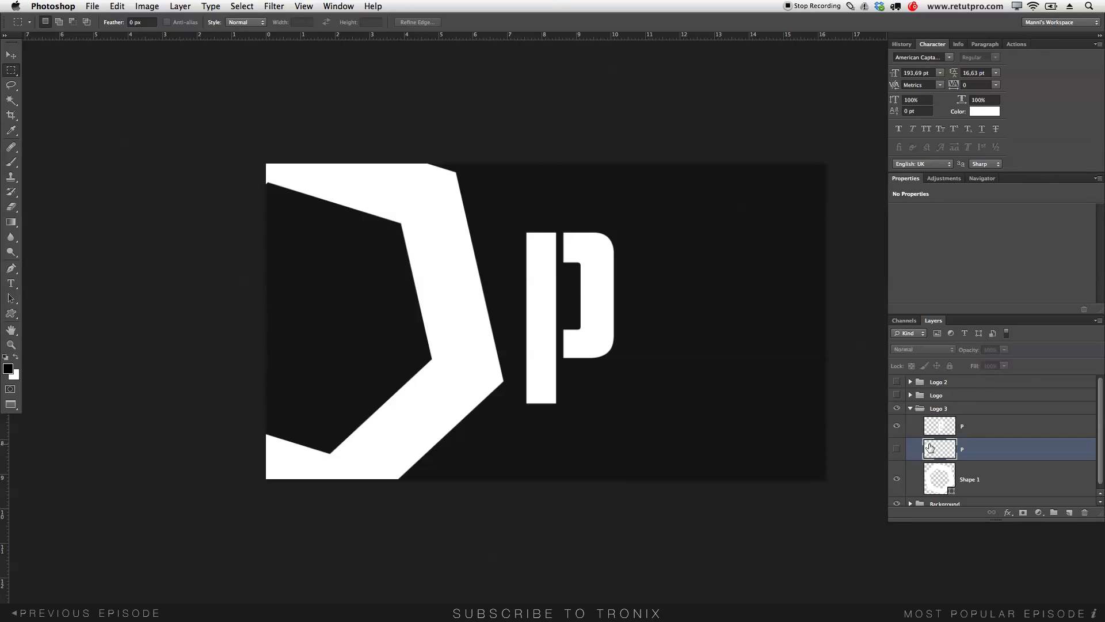
{"action": "left_click", "coordinate": [967, 434]}
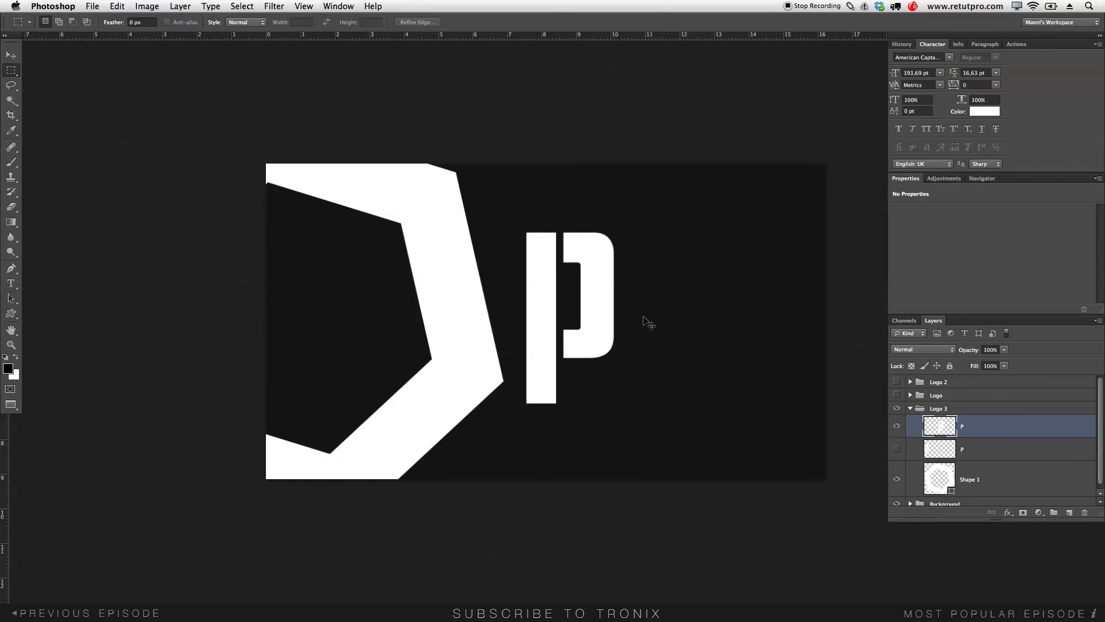
- Rotate the stencil P about 14° counterclockwise and move it into the white hexagon
{"action": "key", "text": "ctrl+t"}
{"action": "left_click_drag", "start_coordinate": [654, 248], "coordinate": [646, 207]}
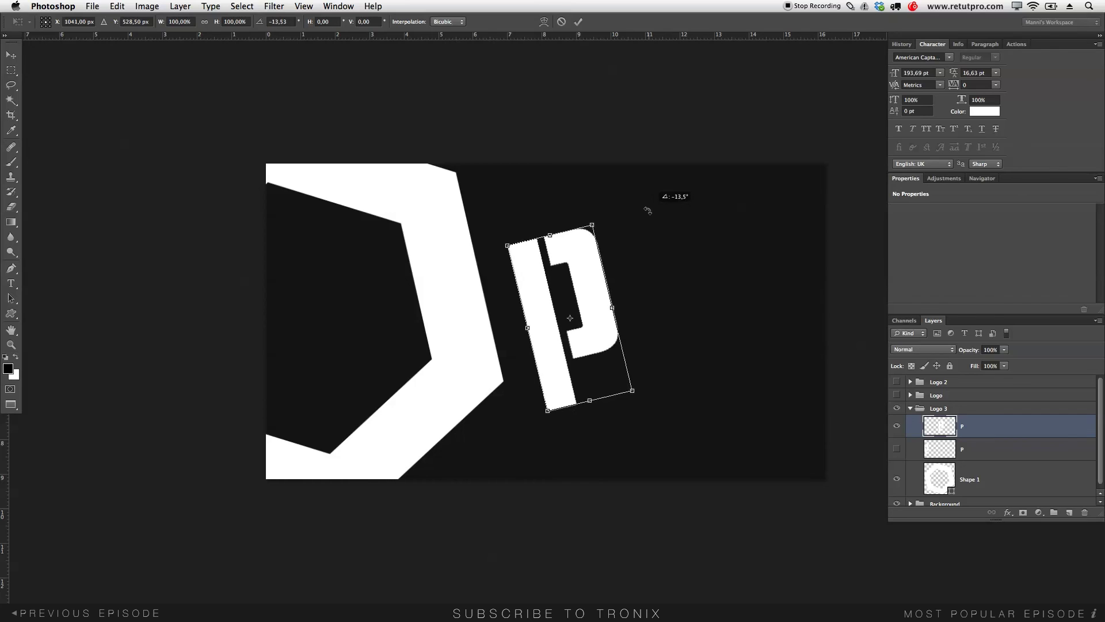
{"action": "left_click_drag", "start_coordinate": [593, 282], "coordinate": [331, 282]}
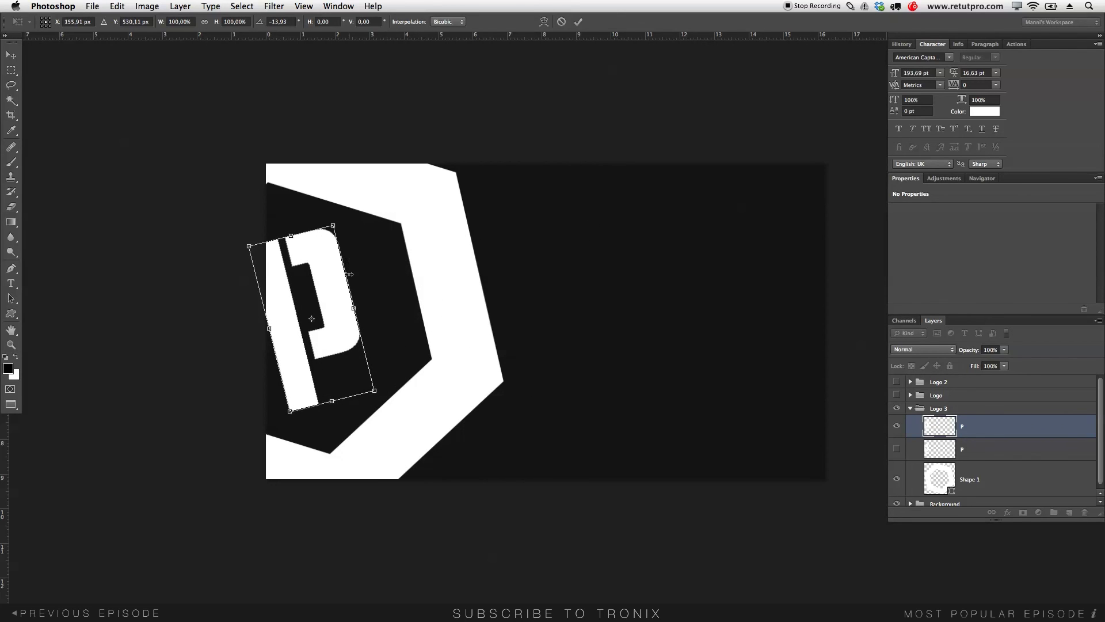
{"action": "left_click", "coordinate": [579, 22]}
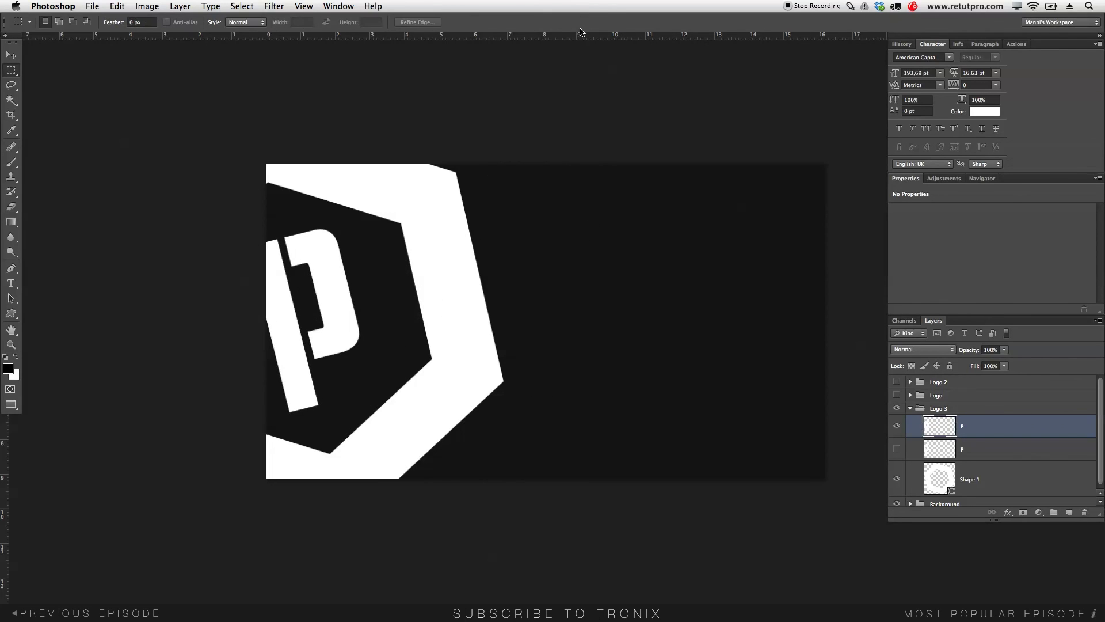
- Compare the new P with the old one, nudge it left, and delete the old P layer
{"action": "left_click", "coordinate": [897, 450]}
{"action": "left_click", "coordinate": [897, 426]}
{"action": "left_click", "coordinate": [896, 427]}
{"action": "left_click", "coordinate": [897, 426]}
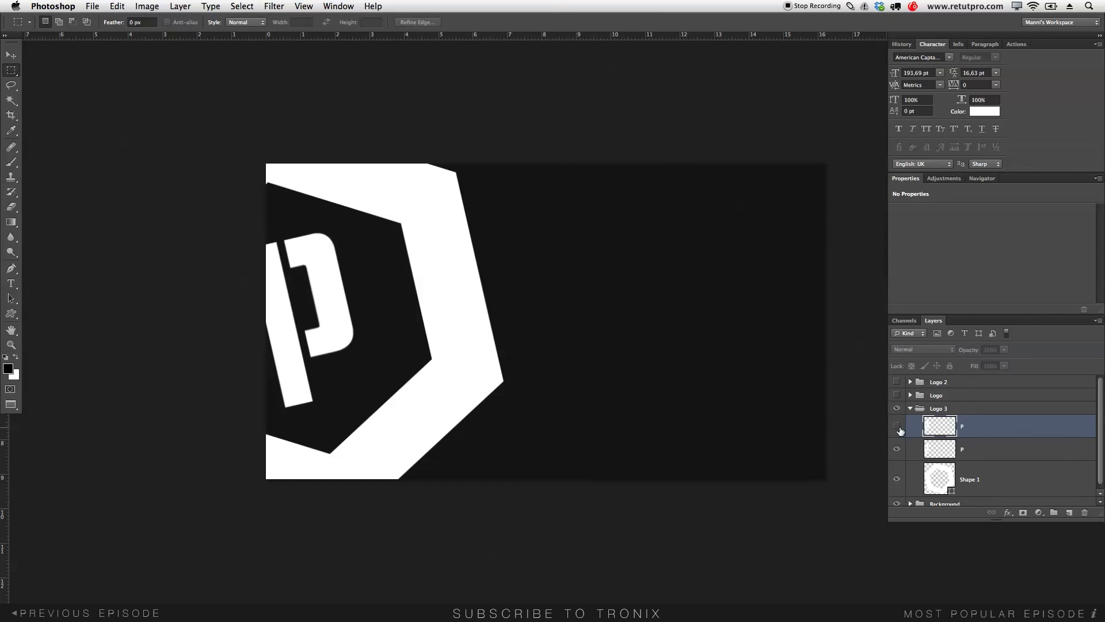
{"action": "left_click", "coordinate": [896, 427]}
{"action": "mouse_move", "coordinate": [386, 286]}
{"action": "left_mouse_down"}
{"action": "mouse_move", "coordinate": [406, 291]}
{"action": "mouse_move", "coordinate": [380, 305]}
{"action": "left_mouse_up"}
{"action": "key", "text": "super+d"}
{"action": "key", "text": "v"}
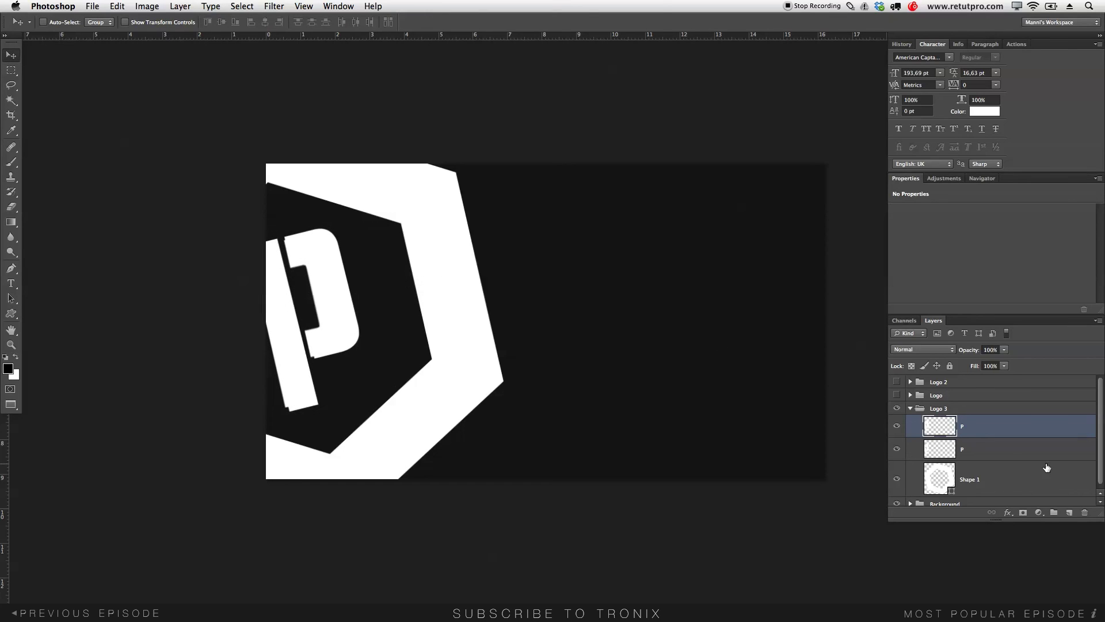
{"action": "left_click", "coordinate": [997, 458]}
{"action": "key", "text": "Delete"}
- Zoom in on the stencil P's edges, zoom back out to the whole canvas, and collapse Logo 3
{"action": "left_click", "coordinate": [976, 431]}
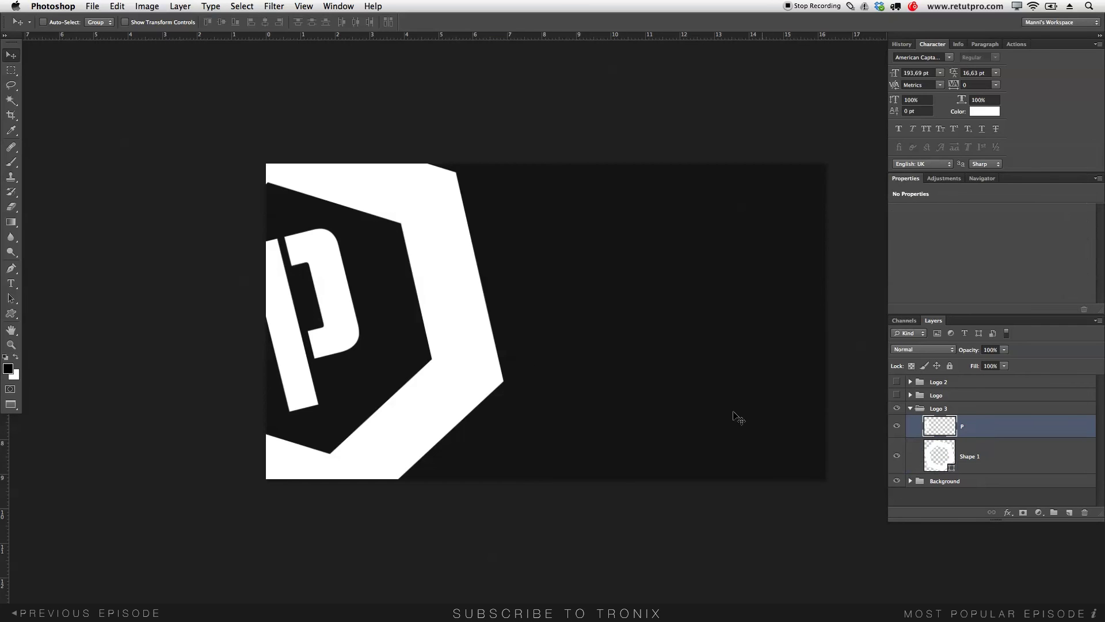
{"action": "key", "text": "z"}
{"action": "left_click_drag", "start_coordinate": [351, 319], "coordinate": [350, 513]}
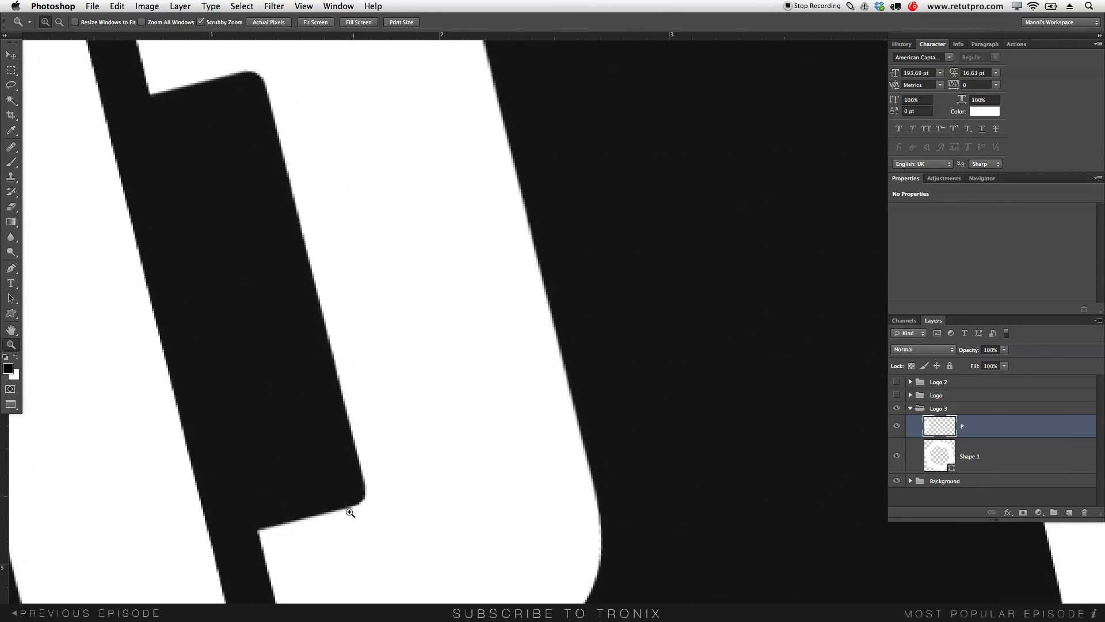
{"action": "left_click", "coordinate": [374, 131], "text": "alt"}
{"action": "left_click", "coordinate": [486, 252], "text": "alt"}
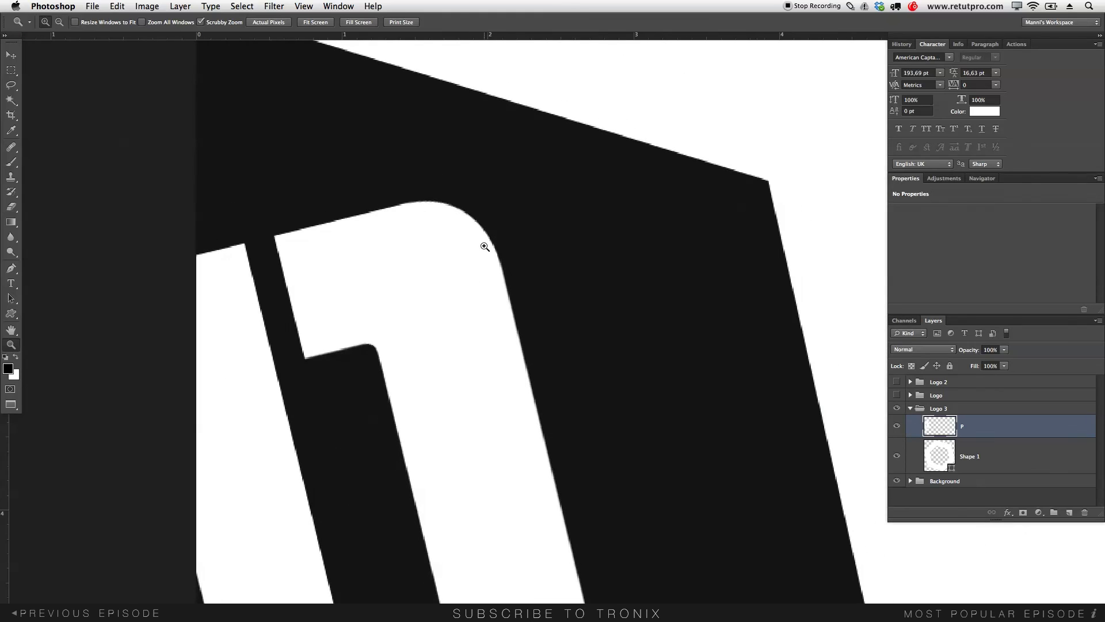
{"action": "left_click", "coordinate": [487, 380], "text": "alt"}
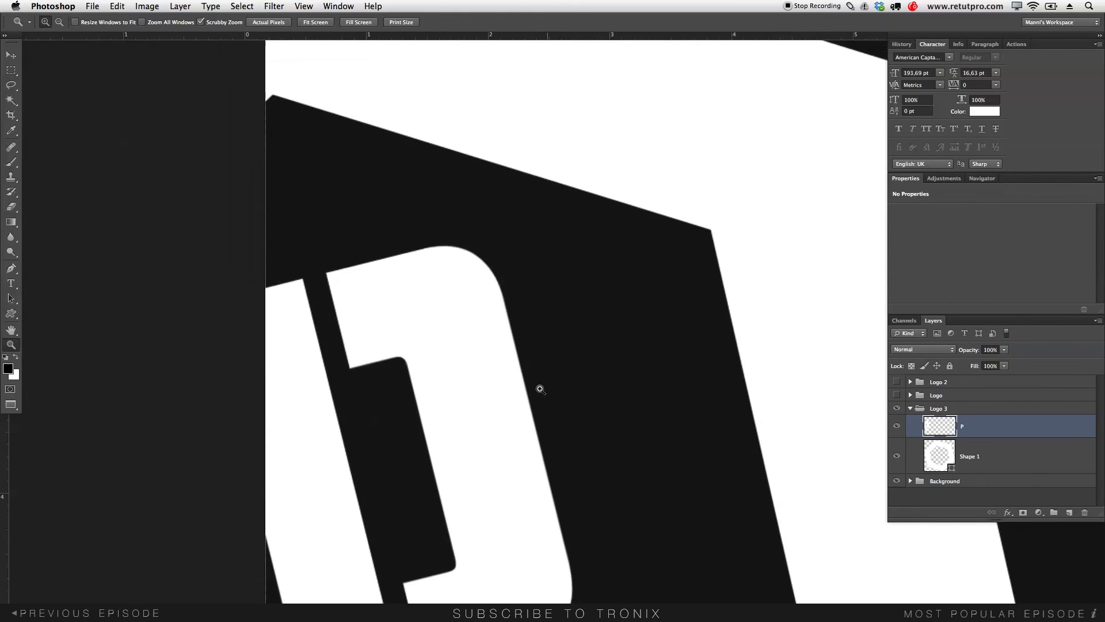
{"action": "left_click", "coordinate": [538, 387], "text": "alt"}
{"action": "left_click", "coordinate": [506, 388], "text": "alt"}
{"action": "left_click_drag", "start_coordinate": [747, 498], "coordinate": [540, 378]}
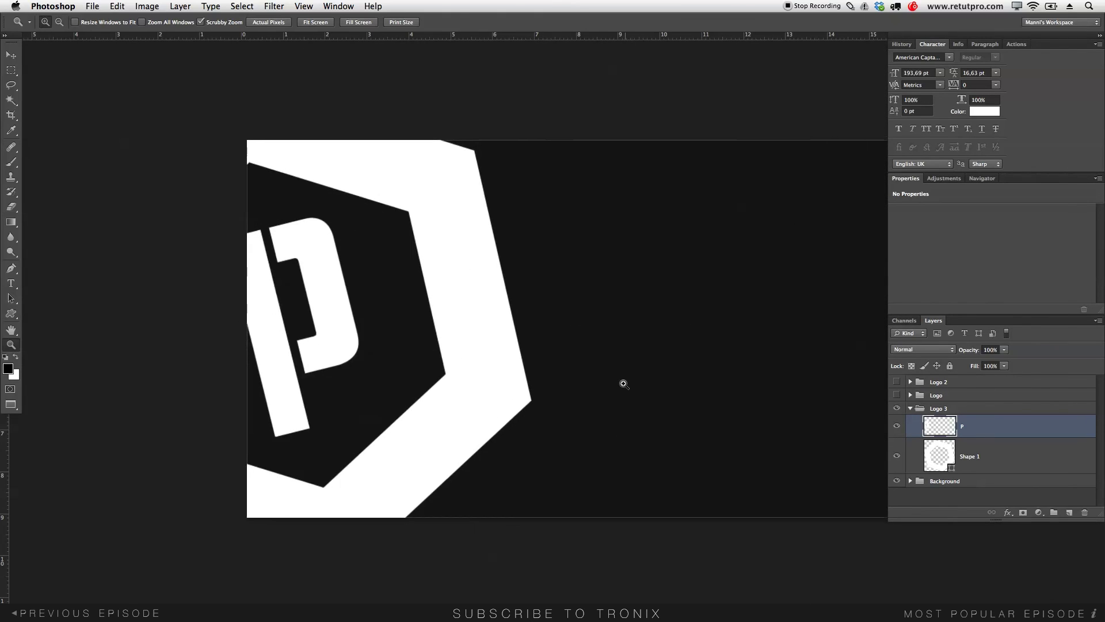
{"action": "left_click", "coordinate": [621, 381], "text": "alt"}
{"action": "left_click_drag", "start_coordinate": [646, 378], "coordinate": [543, 396]}
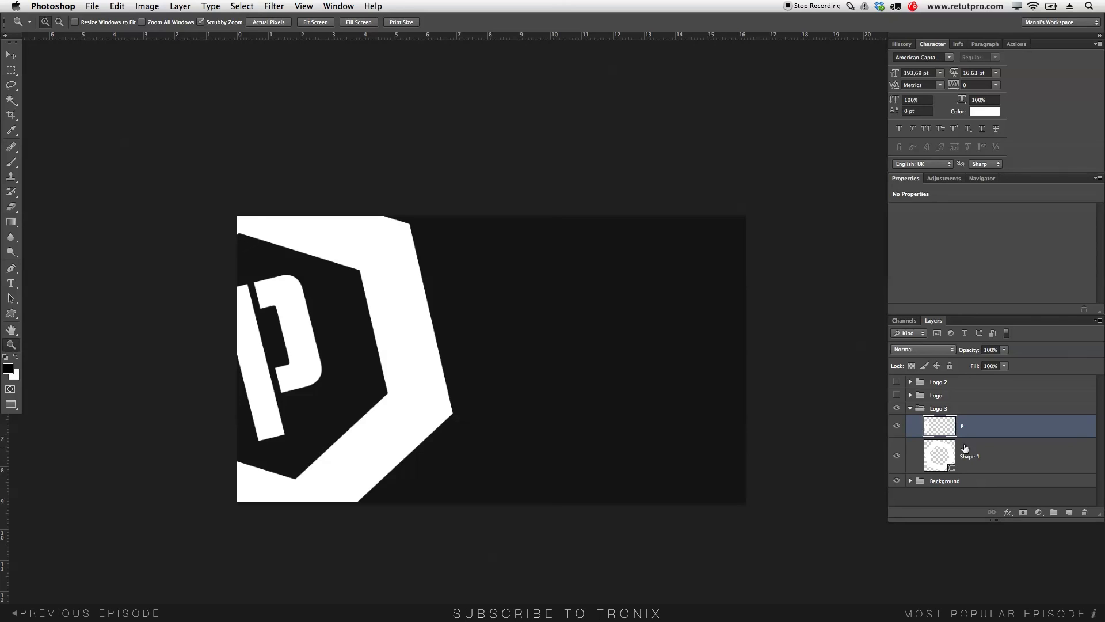
{"action": "left_click", "coordinate": [911, 409]}
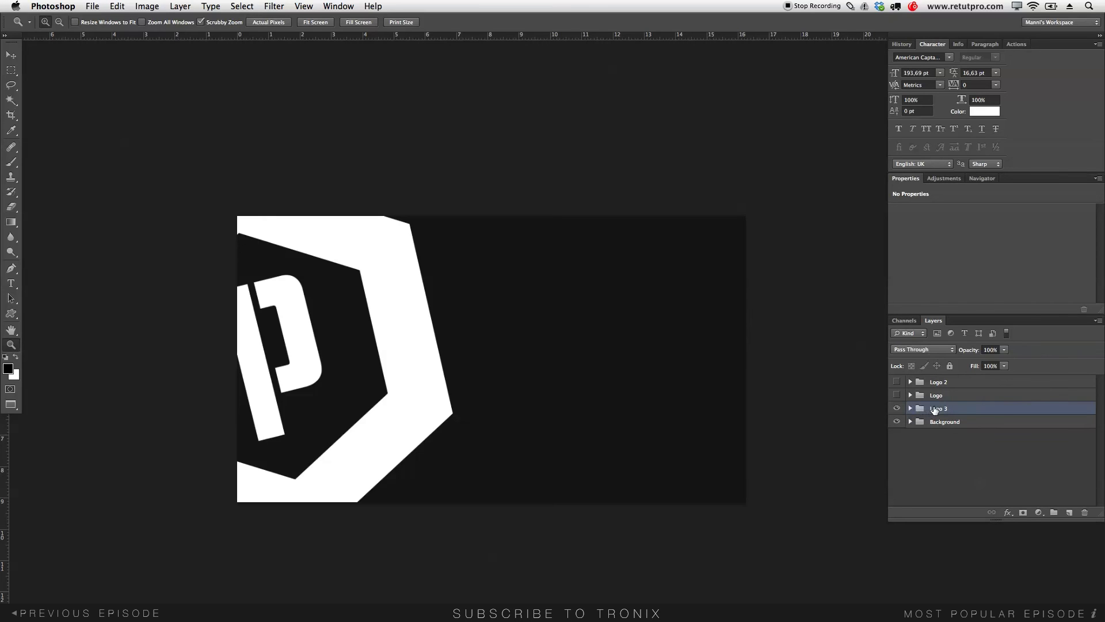
- Set the Logo 3 group to 11% opacity and turn the Logo and Logo 2 groups back on
{"action": "left_click_drag", "start_coordinate": [973, 350], "coordinate": [928, 348]}
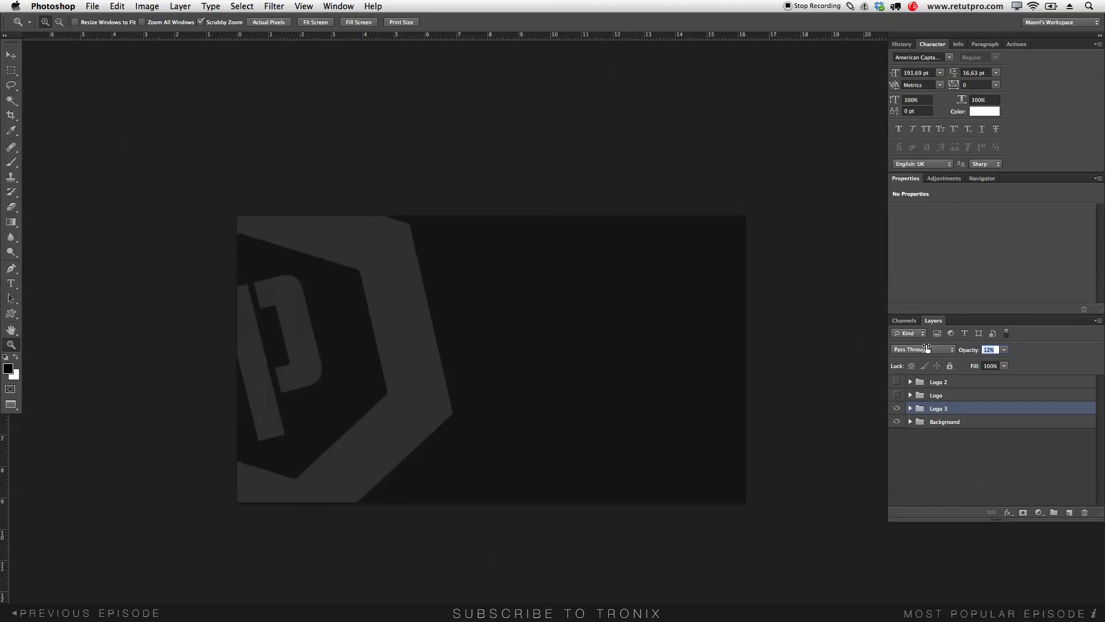
{"action": "left_click_drag", "start_coordinate": [926, 348], "coordinate": [924, 350]}
{"action": "left_click", "coordinate": [955, 395]}
{"action": "left_click", "coordinate": [896, 394]}
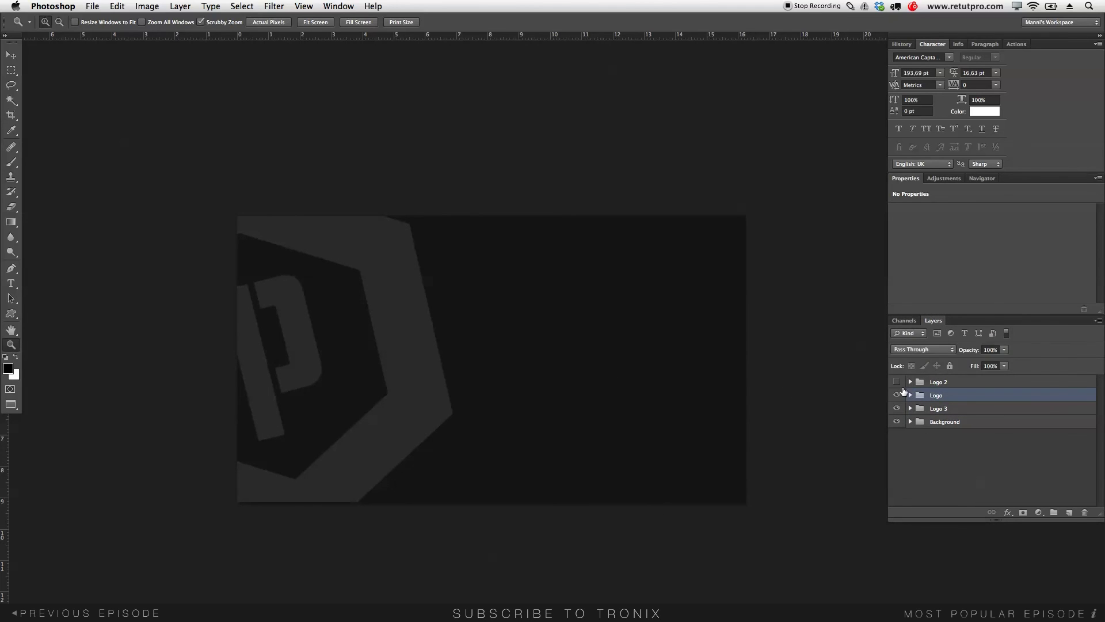
{"action": "left_click", "coordinate": [896, 382]}
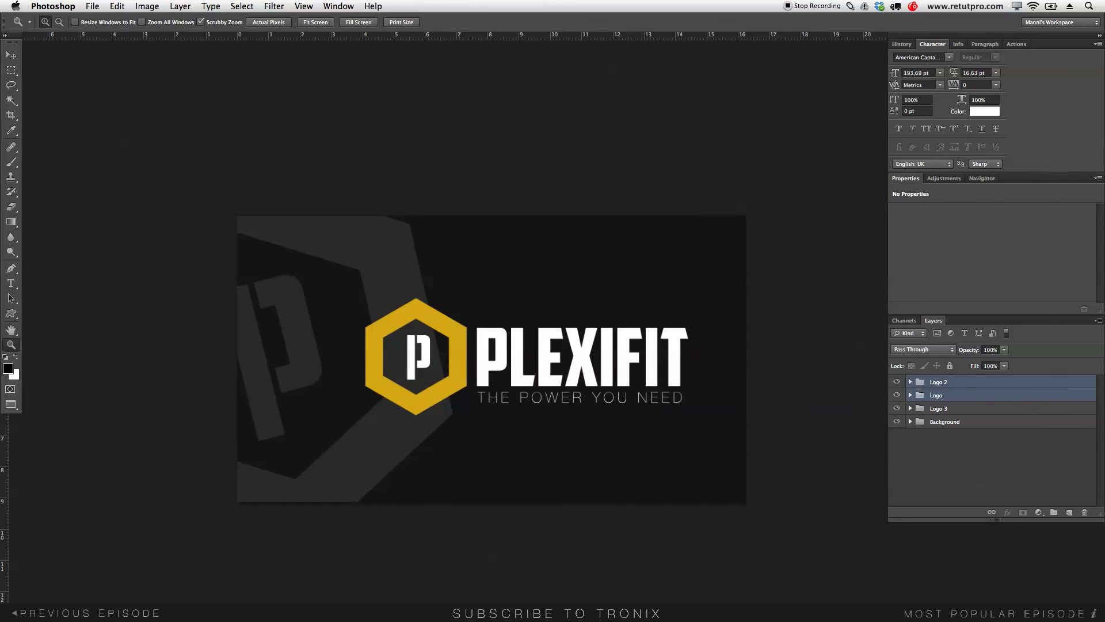
- Nudge the gold PLEXIFIT logo and tagline slightly to reposition them over the faded watermark
{"action": "left_click", "coordinate": [18, 52]}
{"action": "left_click_drag", "start_coordinate": [547, 407], "coordinate": [563, 385]}
{"action": "mouse_move", "coordinate": [604, 355]}
{"action": "left_mouse_down"}
{"action": "mouse_move", "coordinate": [574, 355]}
{"action": "mouse_move", "coordinate": [615, 352]}
{"action": "left_mouse_up"}
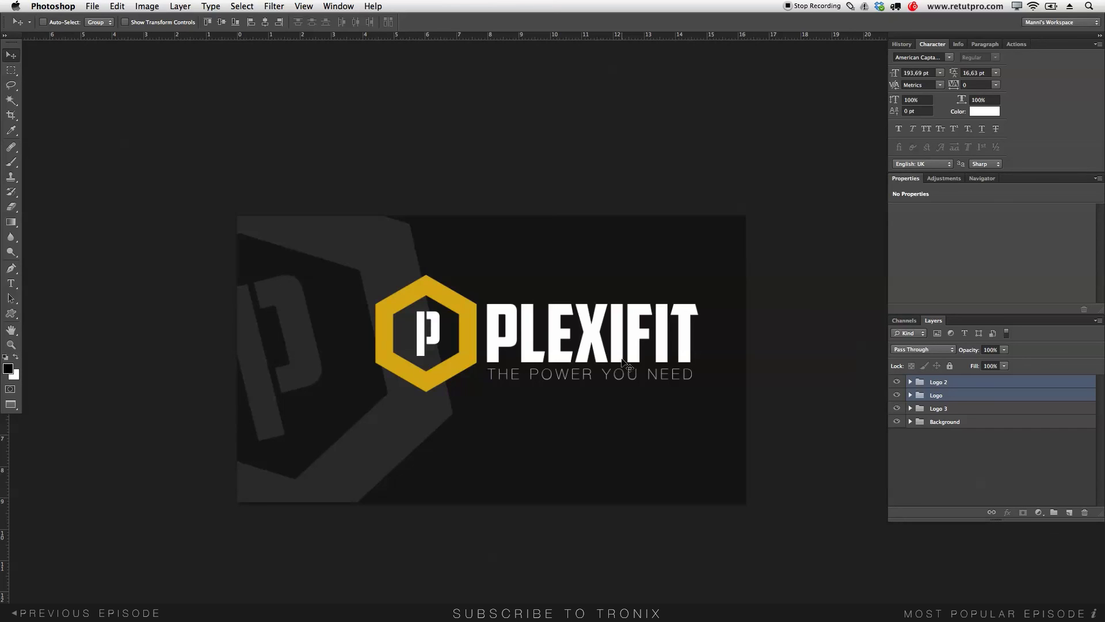
{"action": "left_click", "coordinate": [623, 360]}
{"action": "left_click", "coordinate": [377, 322]}
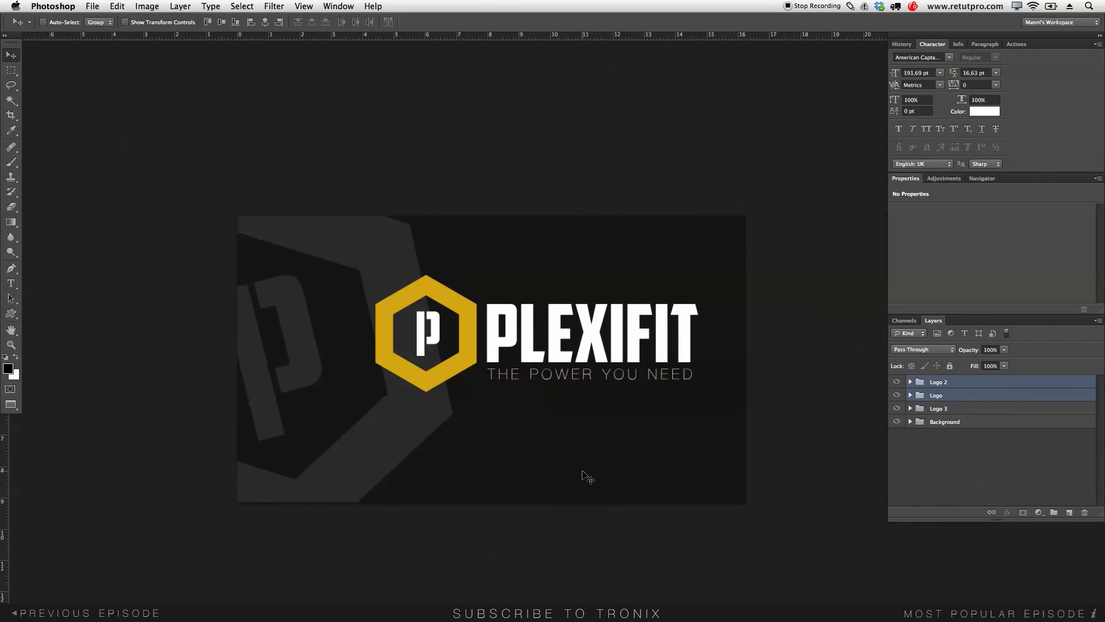